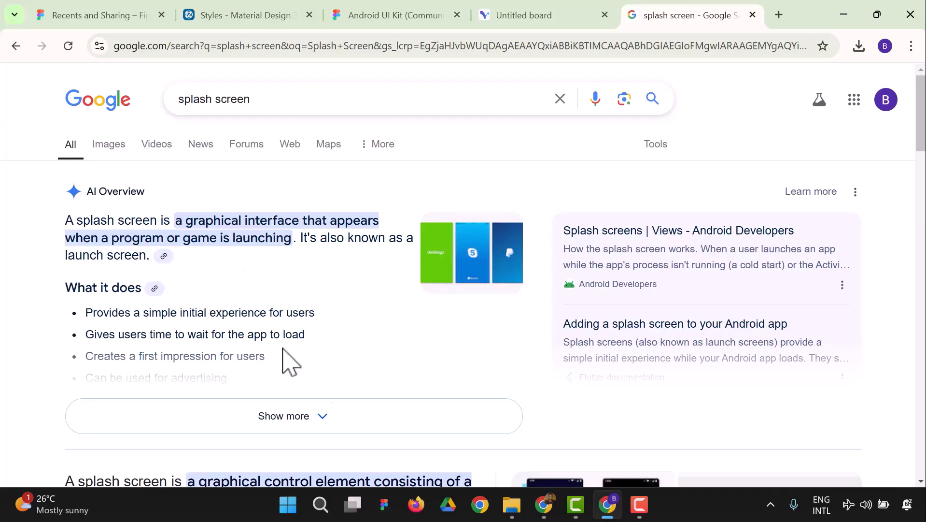
# Close the browser tabs for the splash screen search, the Untitled board and the Material Design styles.
pyautogui.click(406, 425)
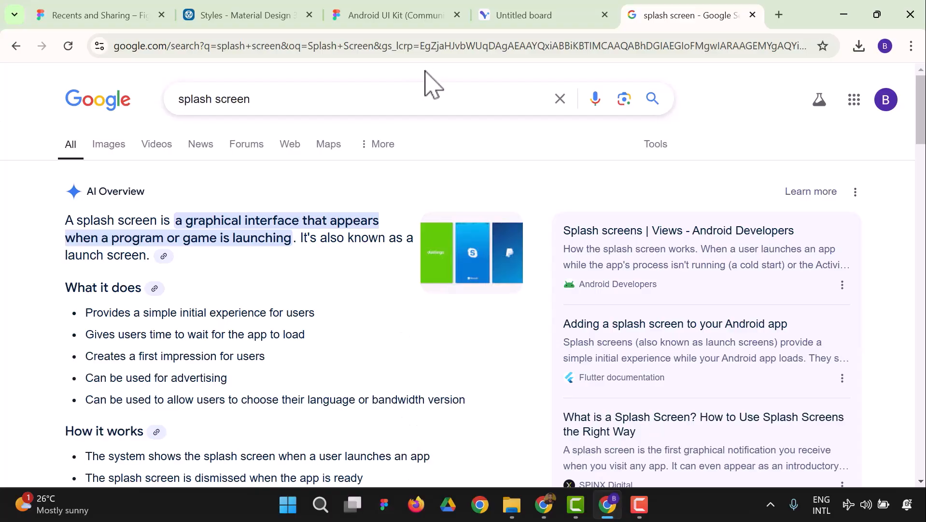
pyautogui.click(605, 15)
pyautogui.click(606, 15)
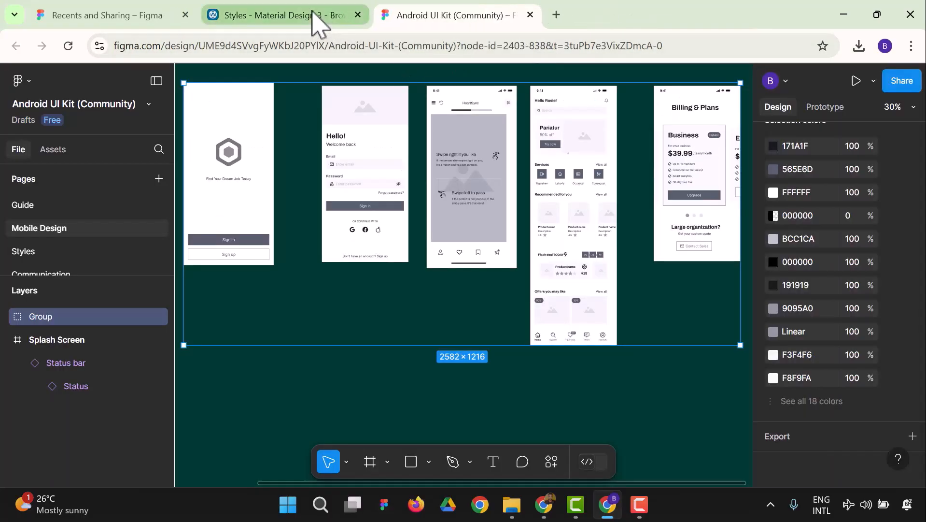
pyautogui.click(334, 17)
pyautogui.click(358, 15)
# Open the Web Design file from the recent files, then return to the Android UI Kit (Community) file.
pyautogui.click(78, 18)
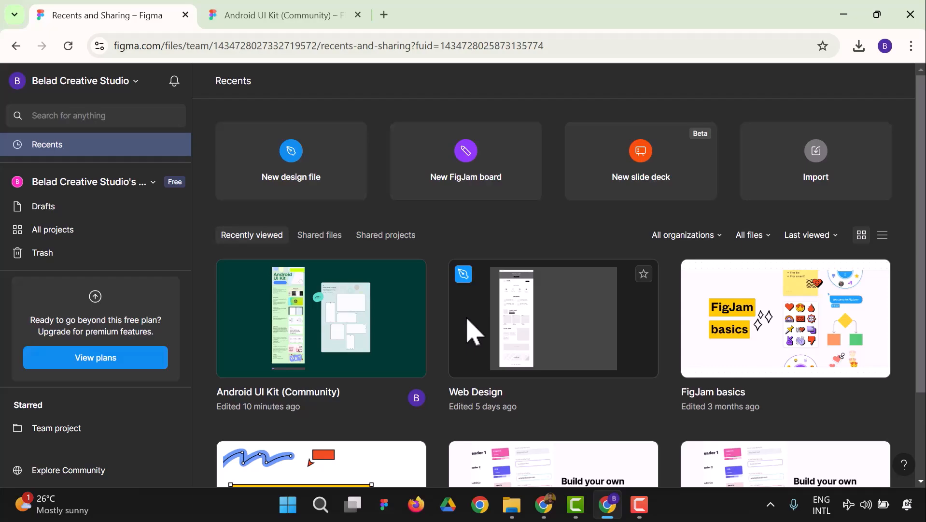
pyautogui.click(467, 319)
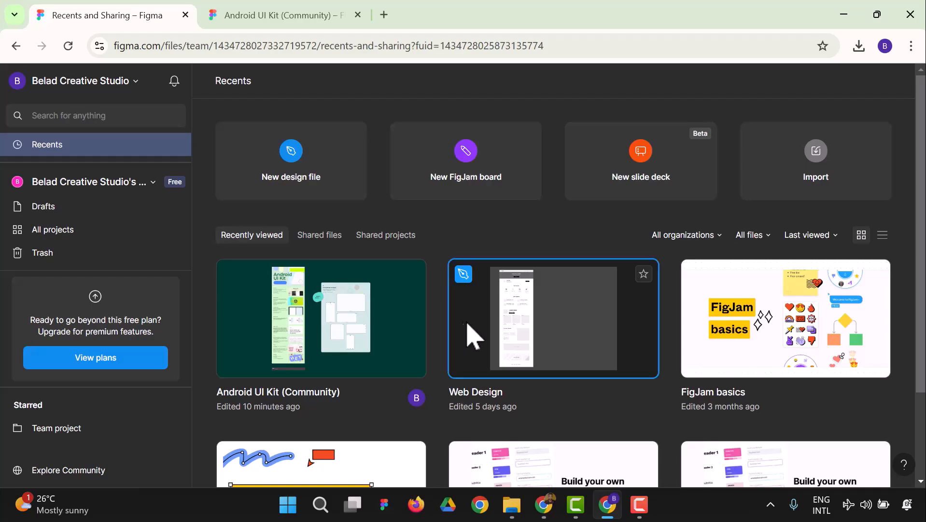
pyautogui.doubleClick(507, 327)
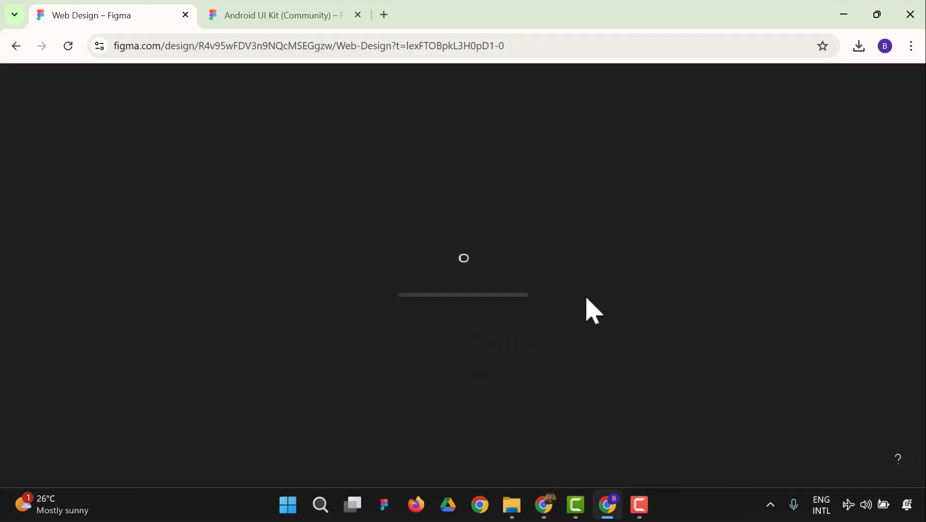
pyautogui.click(296, 14)
pyautogui.click(136, 12)
pyautogui.click(290, 18)
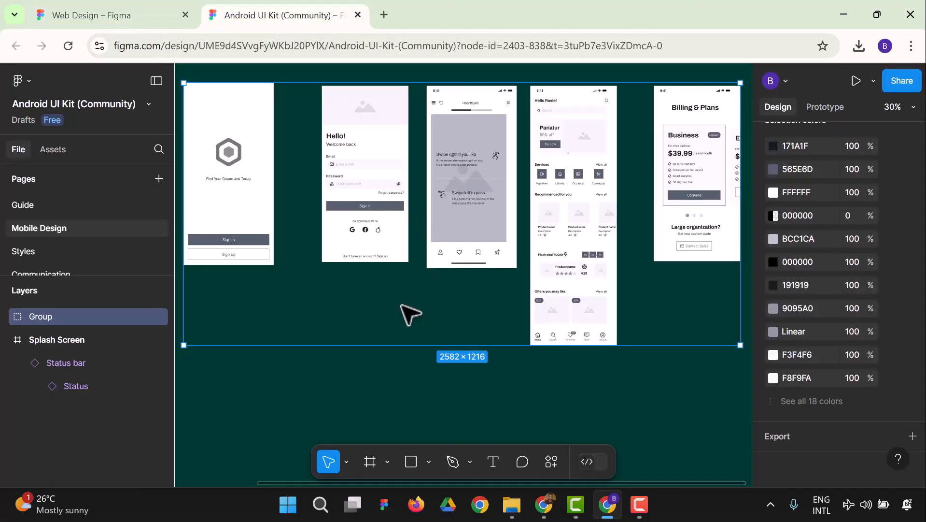
# Ungroup the group that holds the five mobile screens on the Mobile Design page.
pyautogui.rightClick(406, 236)
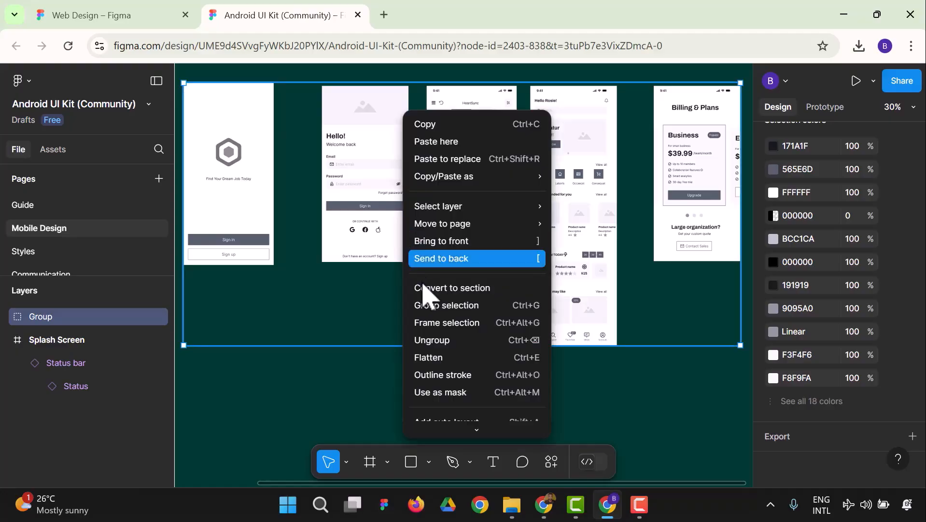
pyautogui.click(439, 338)
pyautogui.click(416, 362)
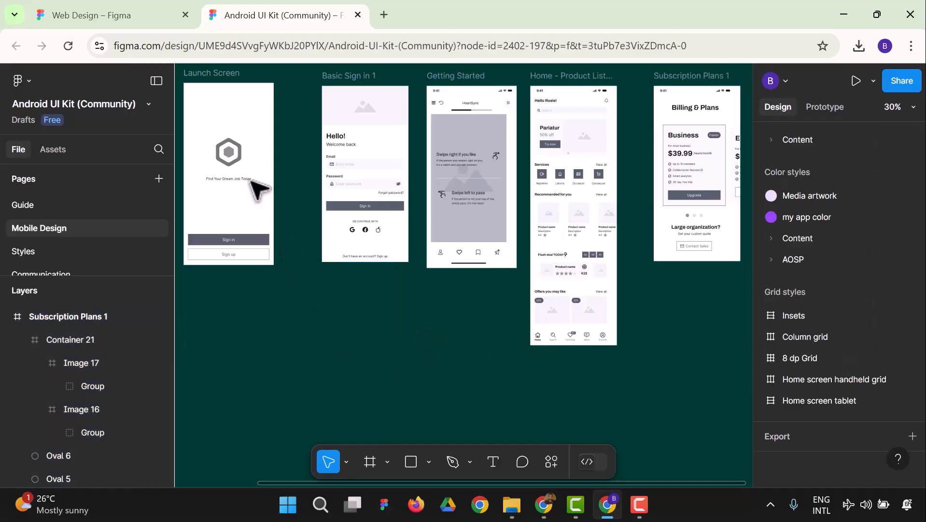
# Move the Launch Screen frame out of the row to the empty canvas below the other mobile screens.
pyautogui.click(211, 73)
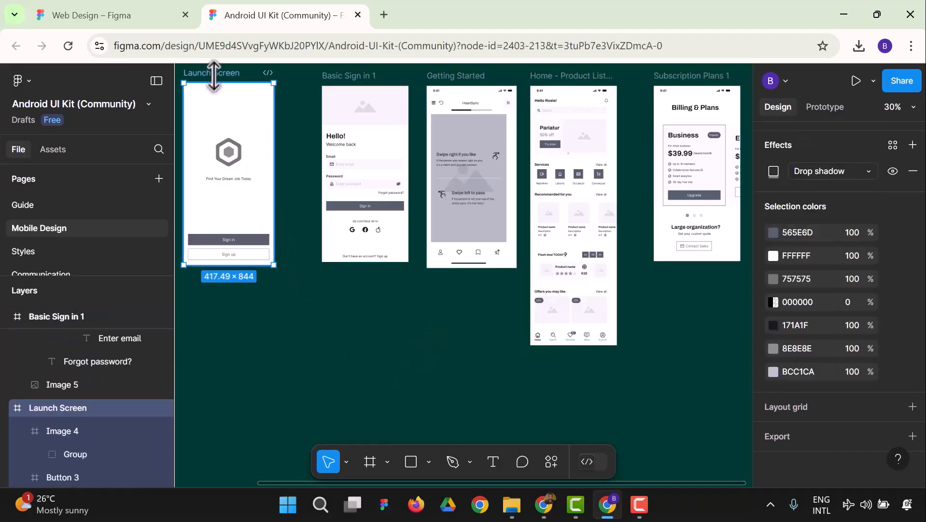
pyautogui.moveTo(211, 73); pyautogui.dragTo(289, 265)
pyautogui.scroll(-5, 385, 242)
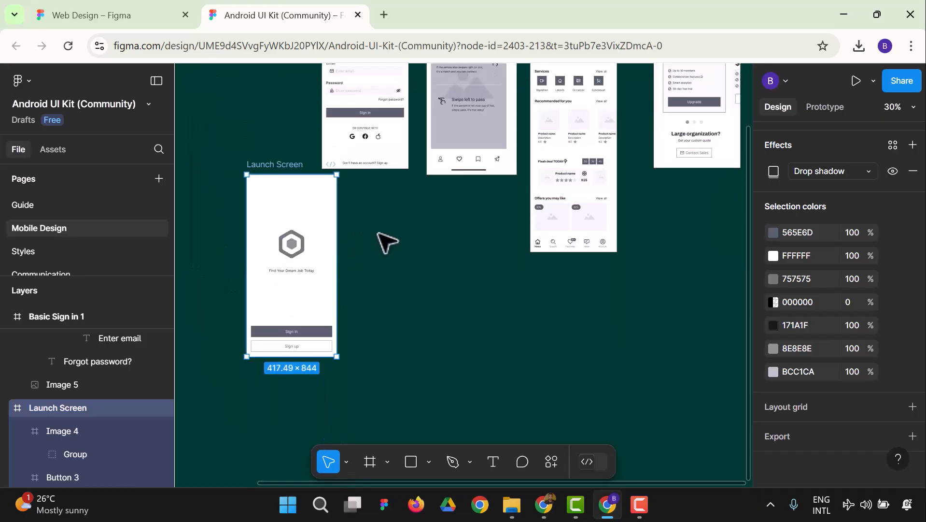
pyautogui.moveTo(267, 144); pyautogui.dragTo(249, 251)
pyautogui.scroll(-3, 432, 263)
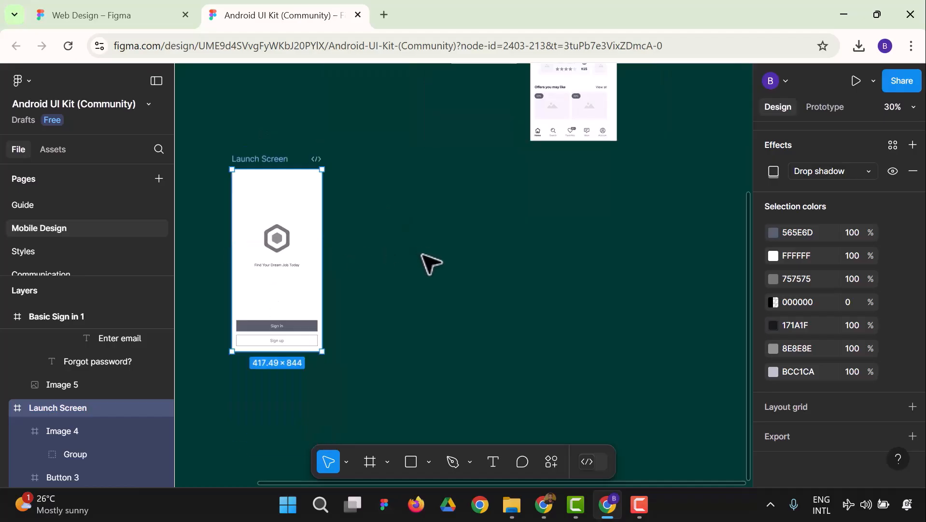
pyautogui.click(914, 107)
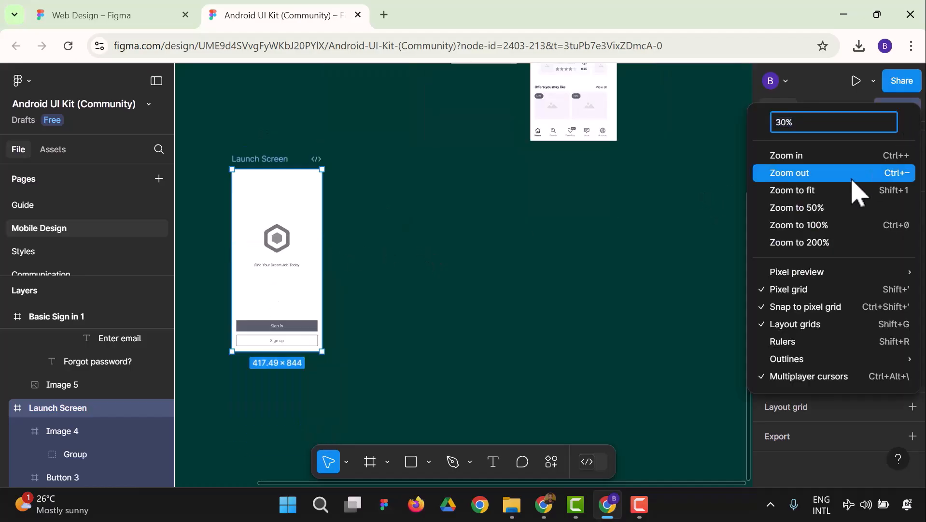
pyautogui.click(815, 210)
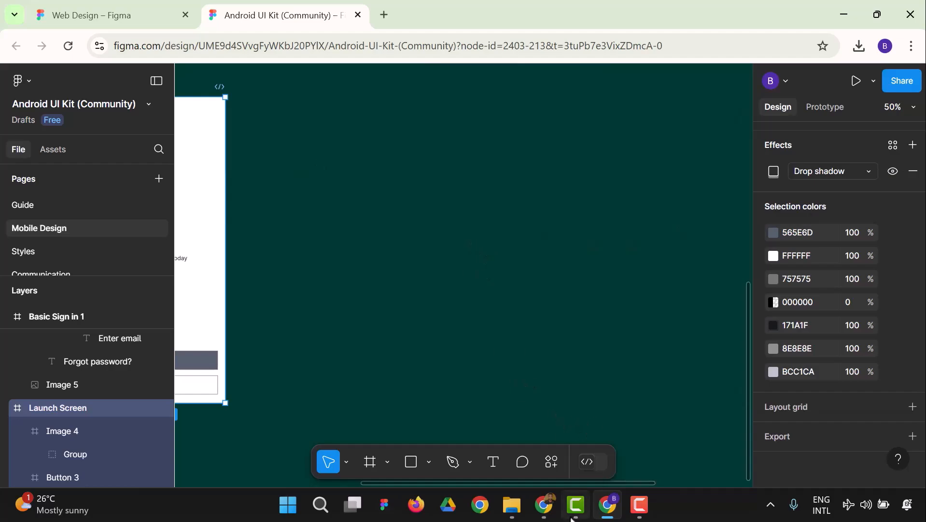
pyautogui.moveTo(579, 504)
pyautogui.moveTo(578, 483); pyautogui.dragTo(463, 483)
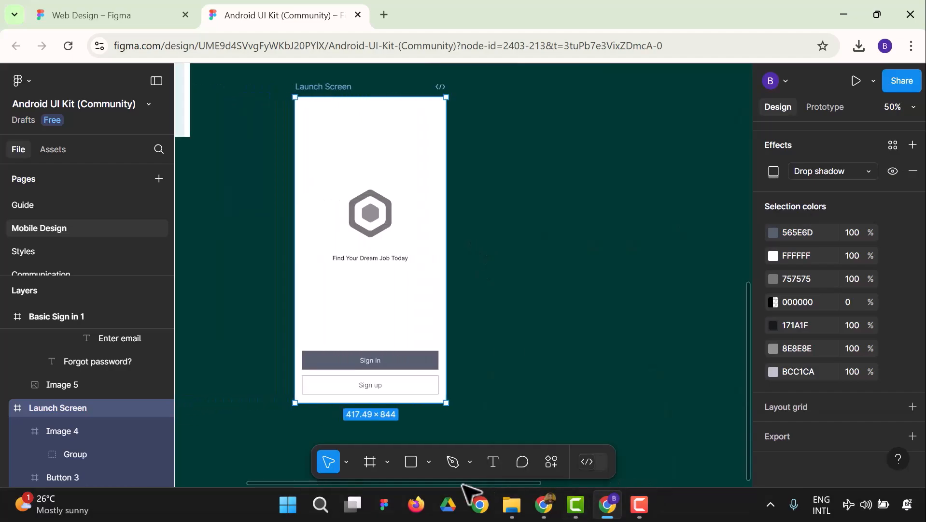
pyautogui.rightClick(120, 411)
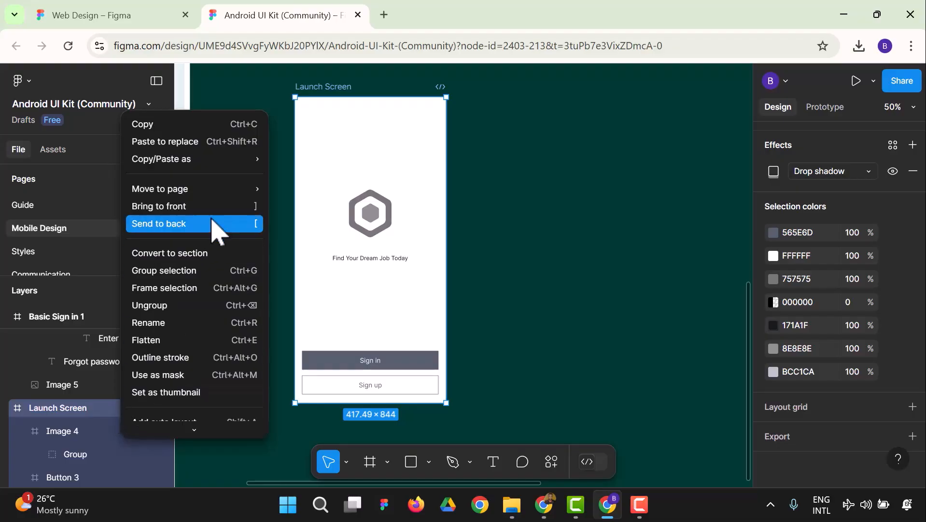
pyautogui.moveTo(231, 193)
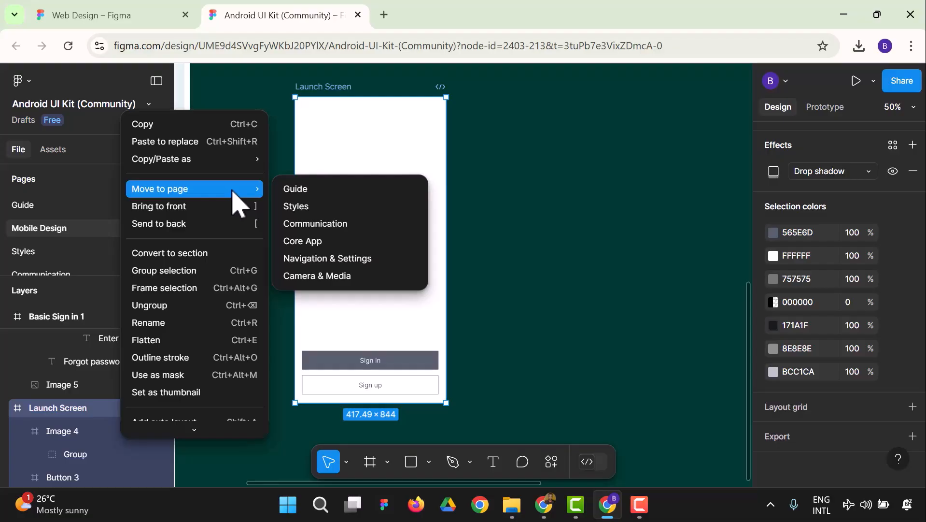
pyautogui.click(620, 314)
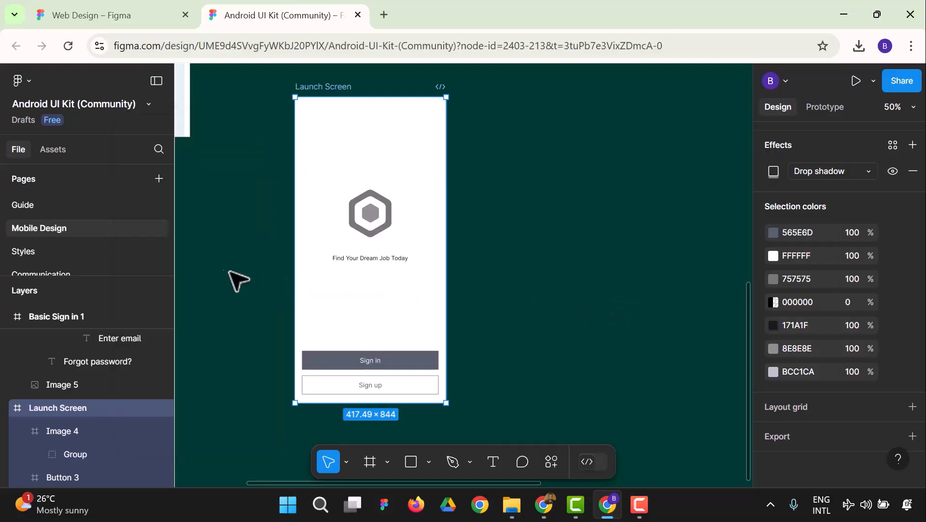
# Add a new page to the file and name it App Design.
pyautogui.click(158, 179)
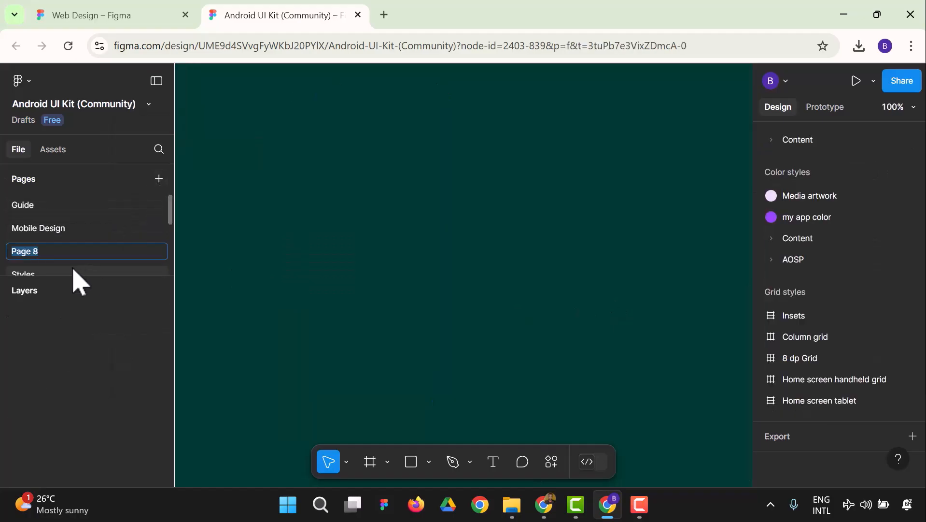
pyautogui.write('App Design')
pyautogui.press('Return')
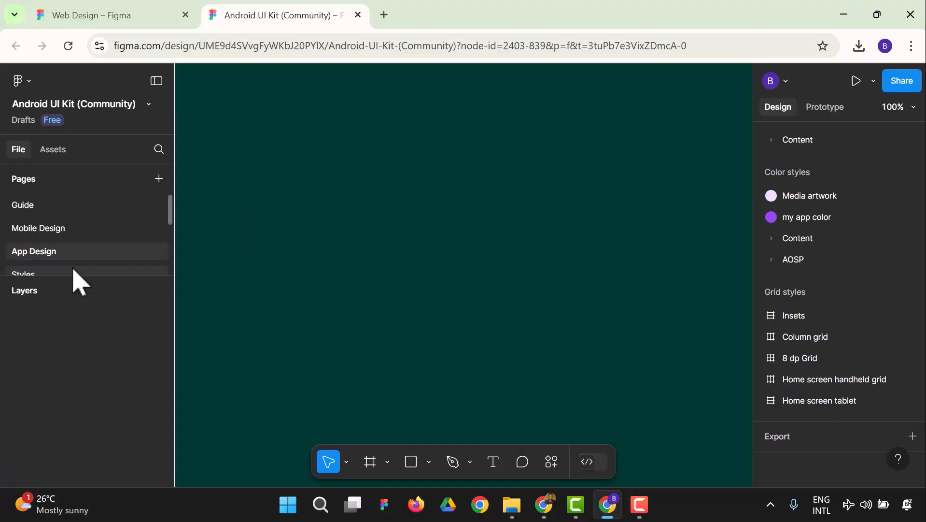
# Move the Launch Screen frame from the Mobile Design page to the App Design page.
pyautogui.click(36, 231)
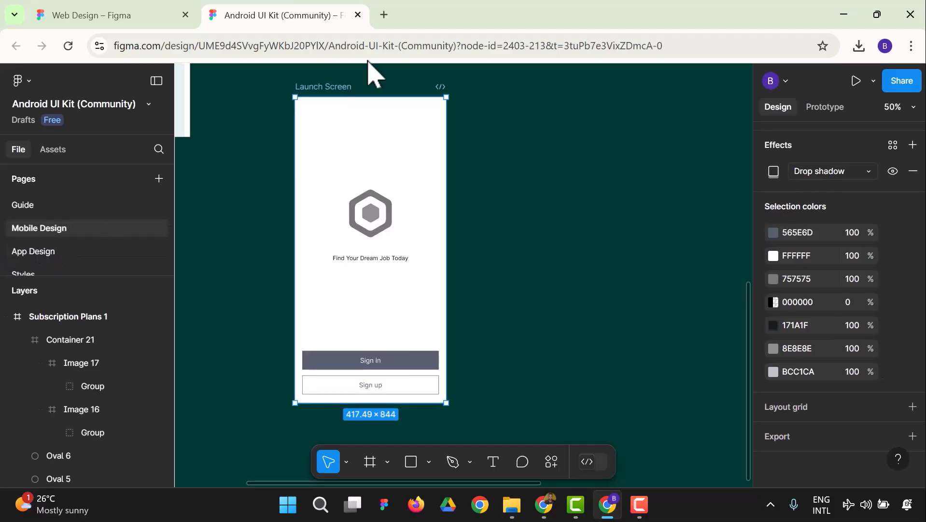
pyautogui.rightClick(340, 93)
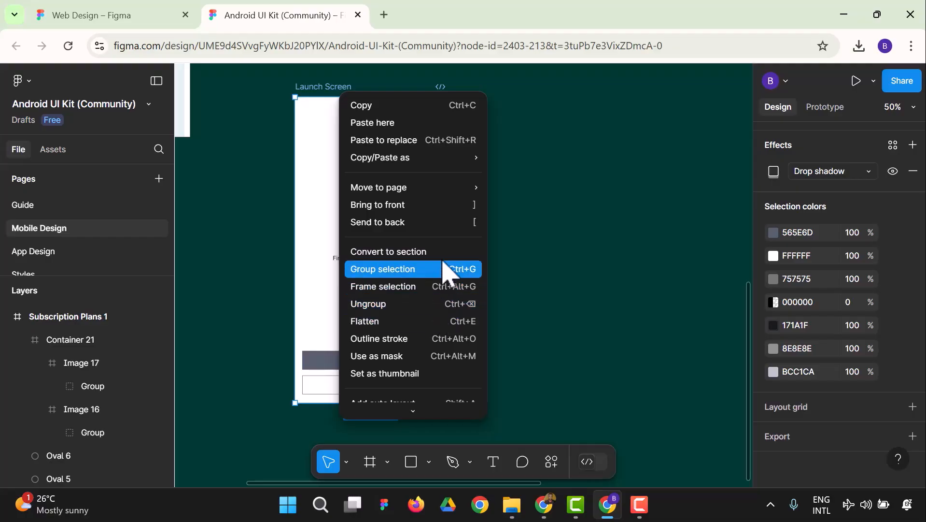
pyautogui.moveTo(460, 192)
pyautogui.click(521, 214)
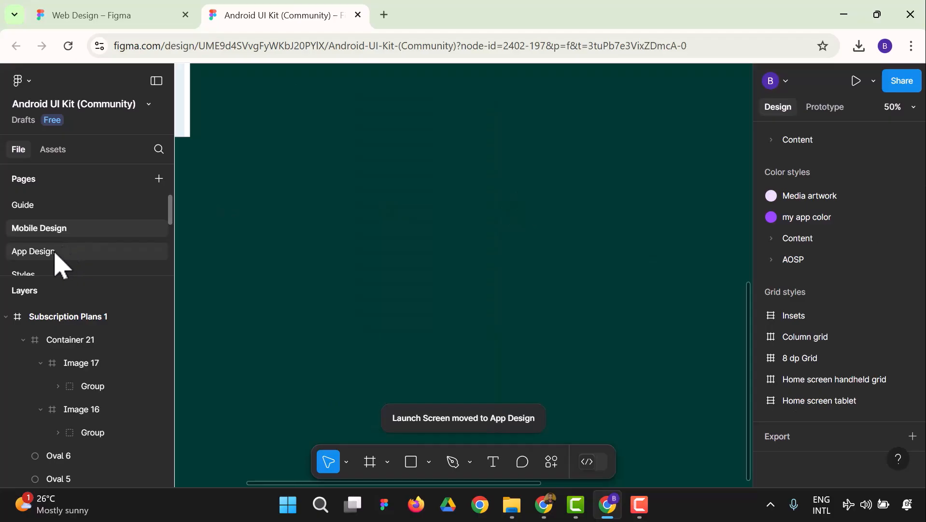
# Open the App Design page and fit the Launch Screen frame in view.
pyautogui.click(54, 251)
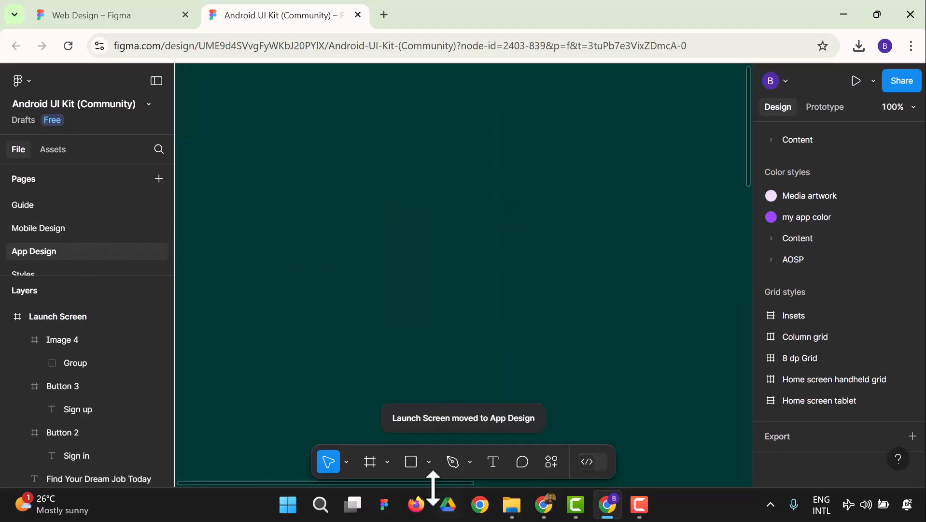
pyautogui.moveTo(437, 483); pyautogui.dragTo(380, 482)
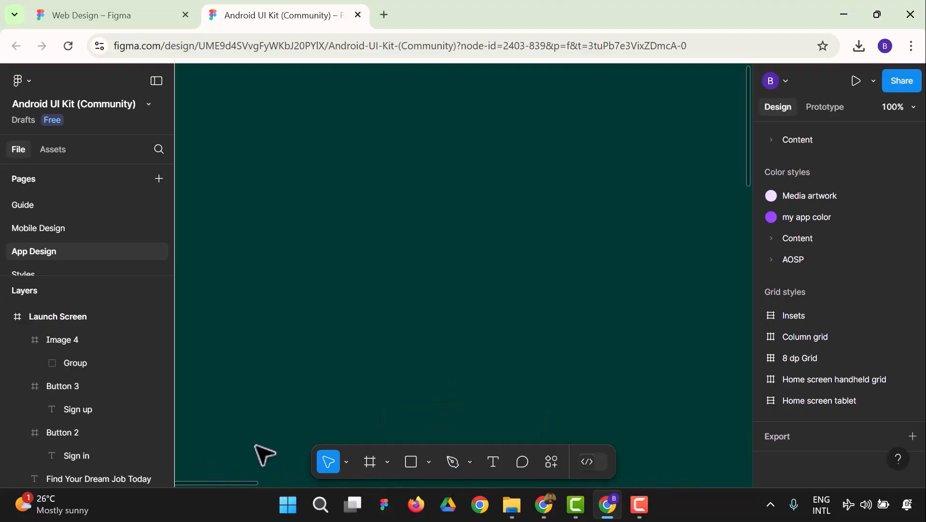
pyautogui.click(893, 107)
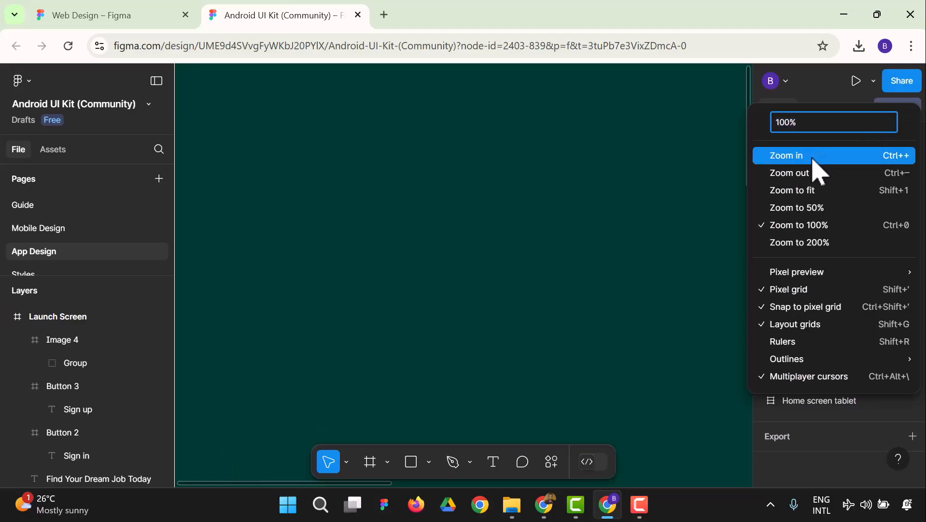
pyautogui.click(817, 169)
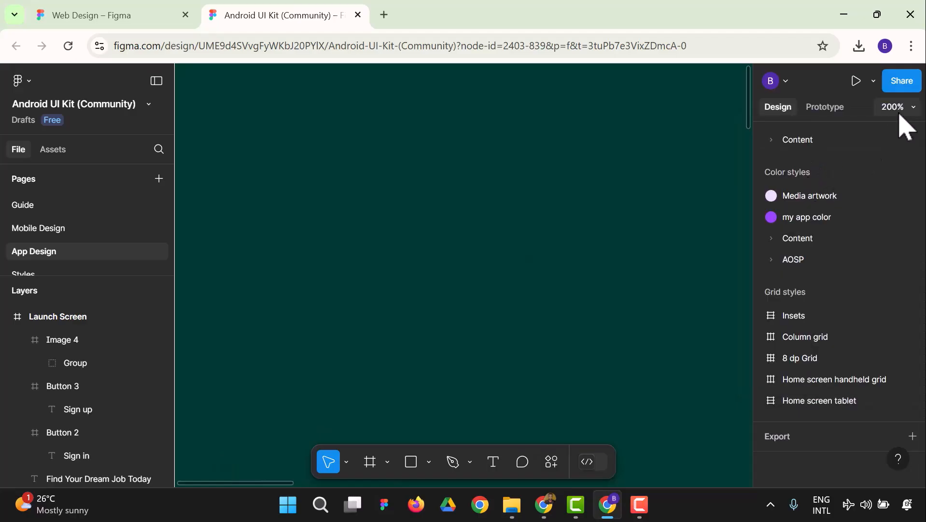
pyautogui.click(894, 107)
pyautogui.click(814, 193)
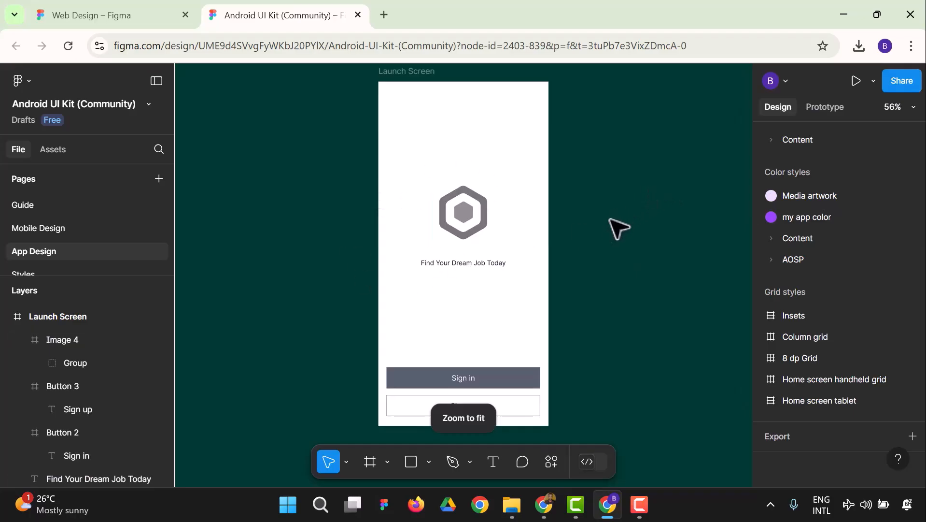
# Replace the 757575 color of the Launch Screen's hexagon logo with the Camera on library color style.
pyautogui.click(468, 219)
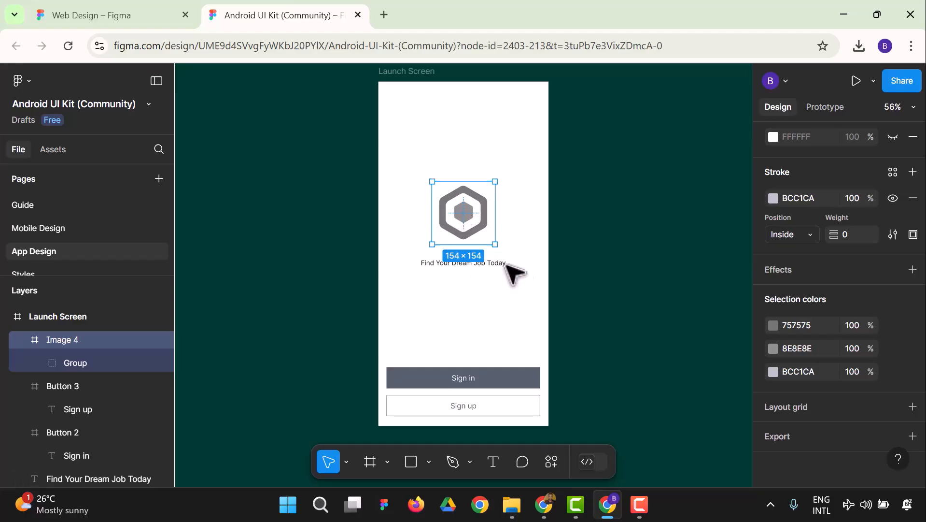
pyautogui.click(773, 325)
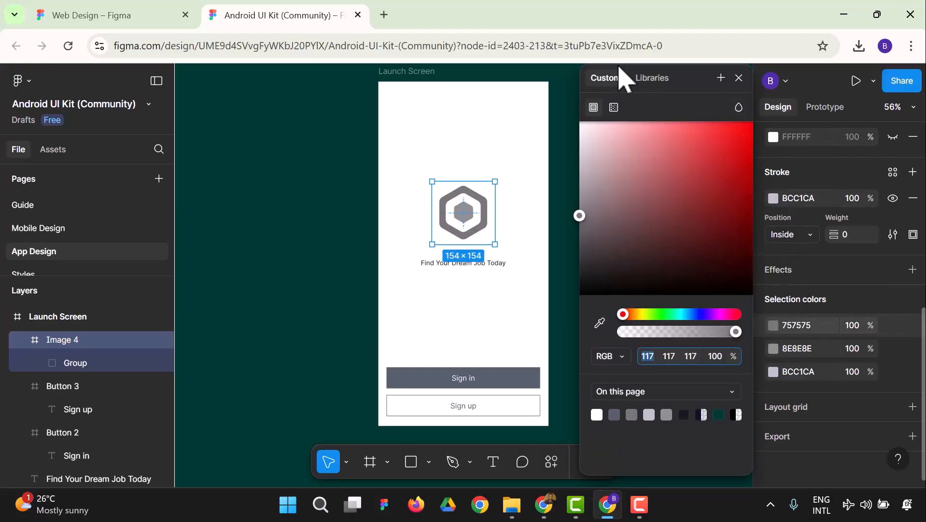
pyautogui.click(652, 78)
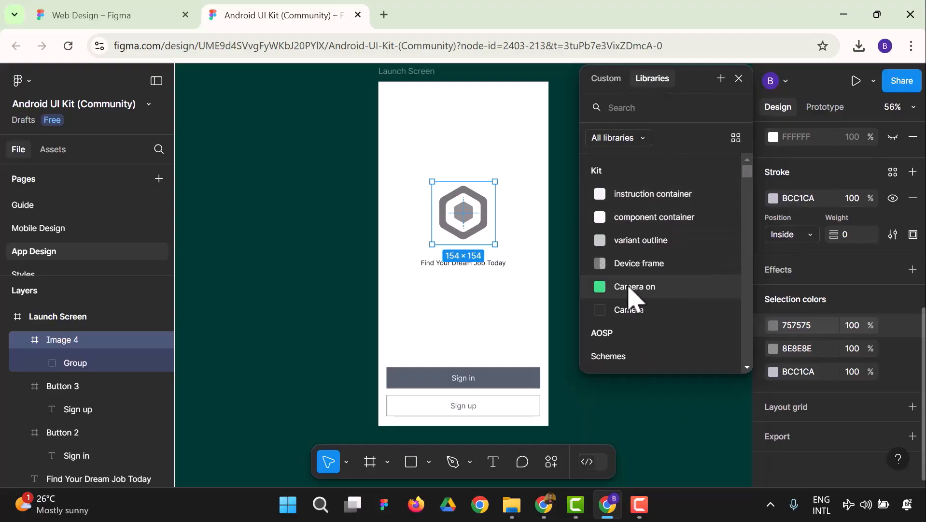
pyautogui.scroll(-3, 627, 300)
pyautogui.scroll(3, 629, 302)
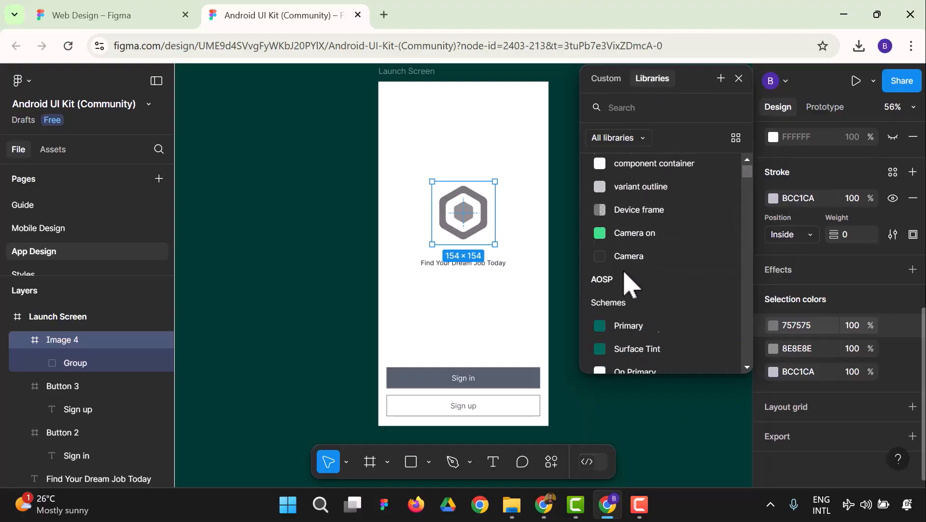
pyautogui.click(627, 294)
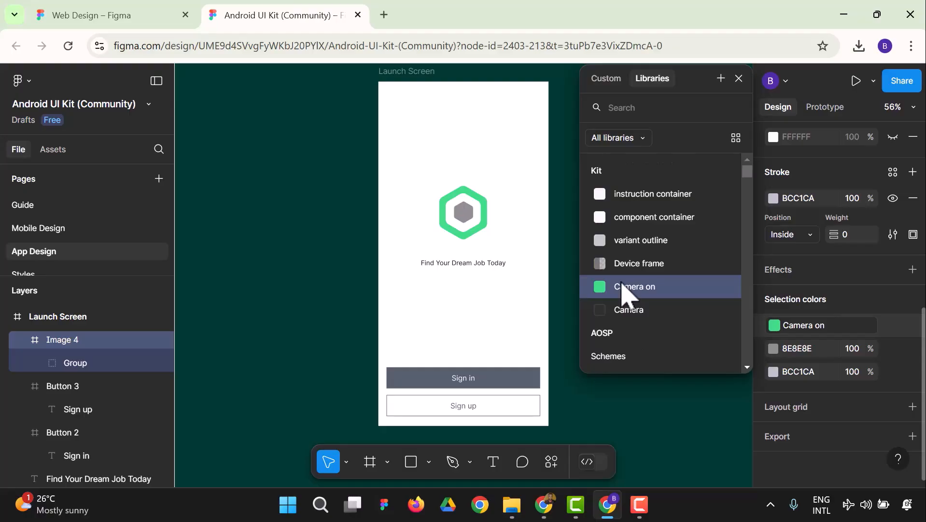
pyautogui.click(323, 208)
# Expand the hexagon logo's nested groups in the layer list down to the outer ring's vector.
pyautogui.doubleClick(470, 223)
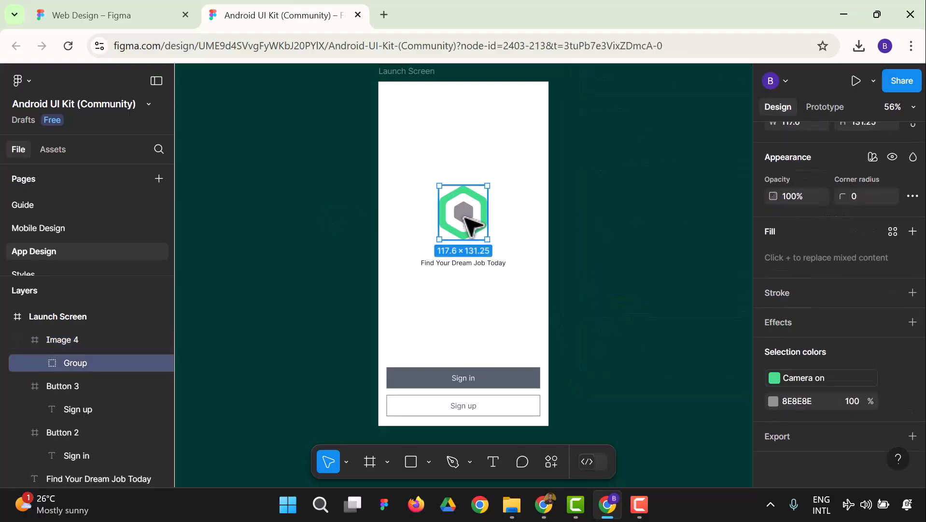
pyautogui.click(41, 363)
pyautogui.click(58, 386)
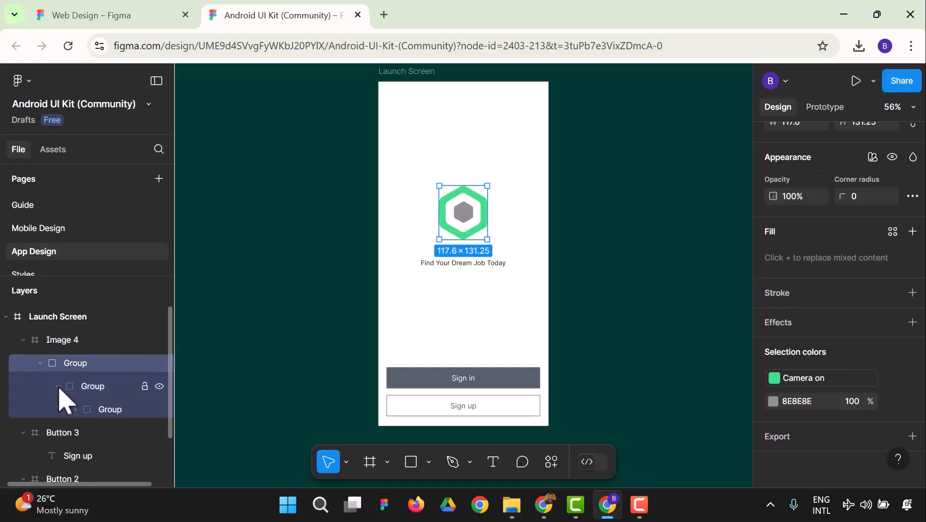
pyautogui.click(107, 409)
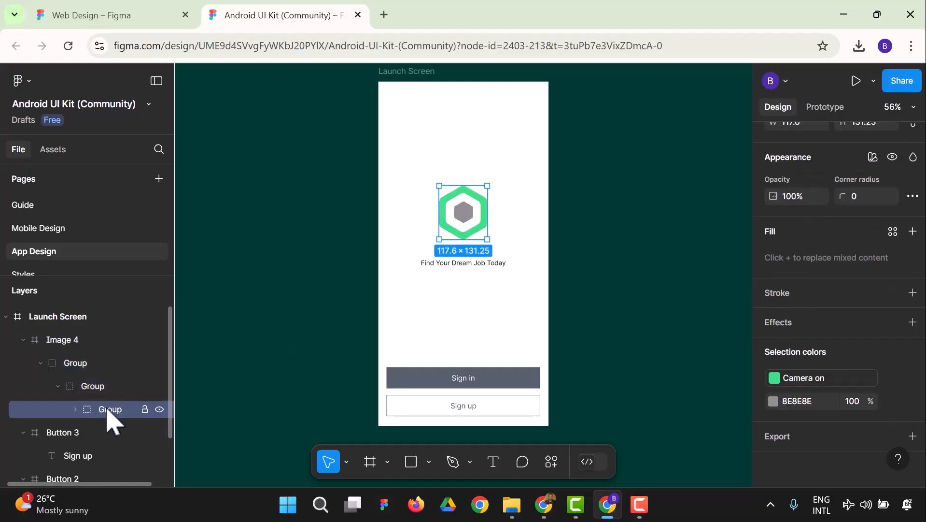
pyautogui.click(95, 387)
pyautogui.click(75, 409)
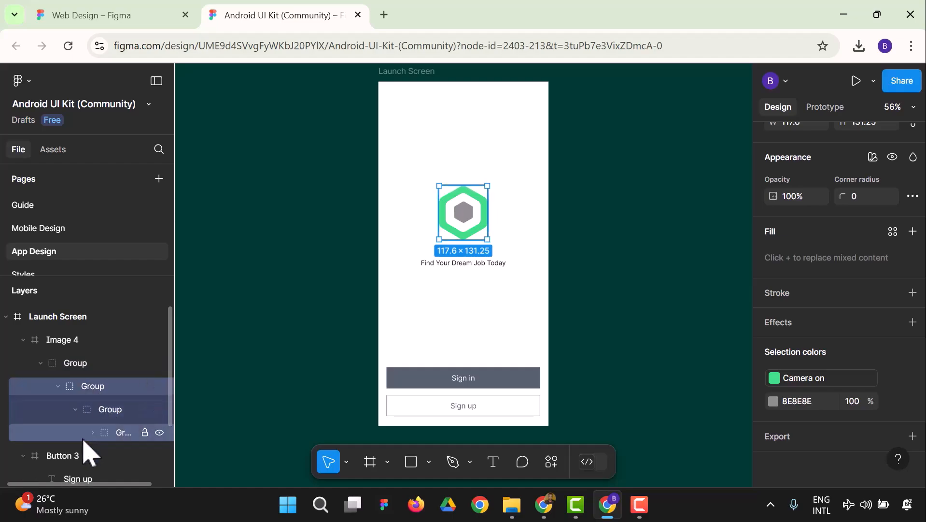
pyautogui.click(92, 432)
pyautogui.scroll(-3, 128, 446)
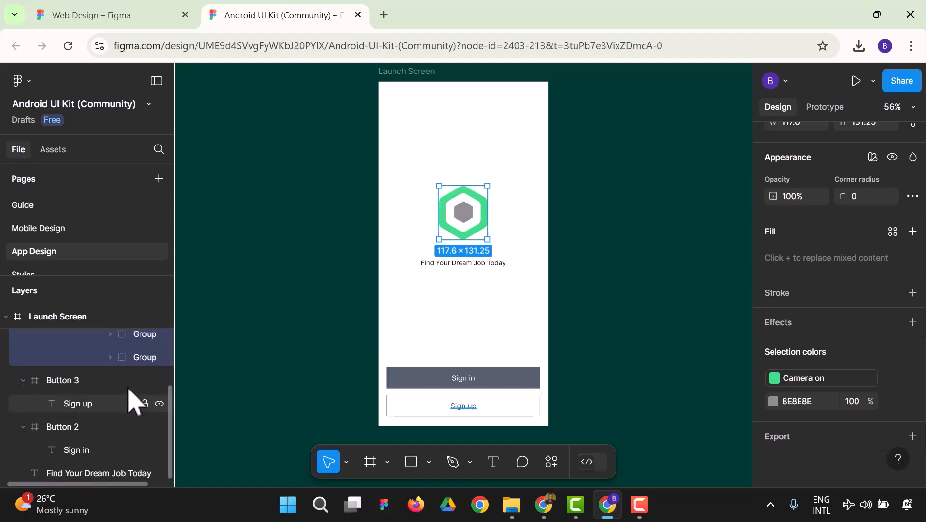
pyautogui.click(136, 361)
pyautogui.click(110, 358)
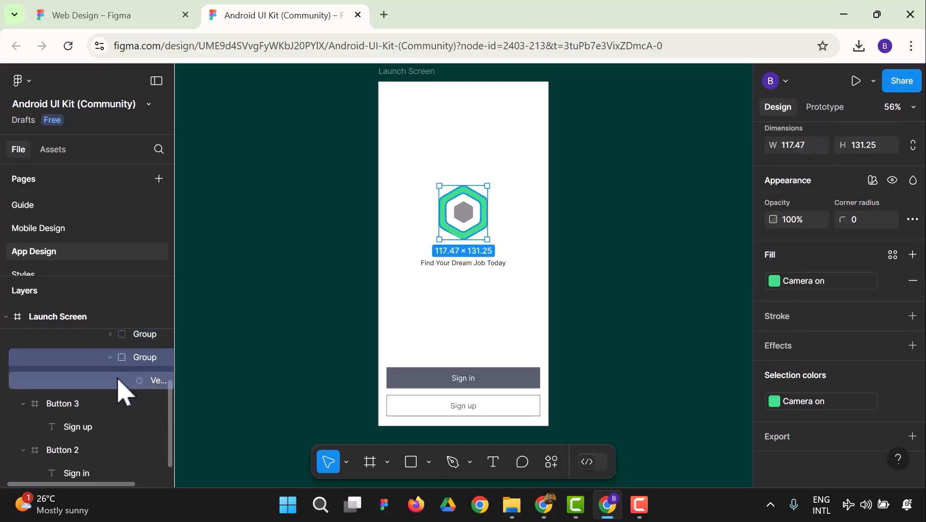
pyautogui.click(138, 384)
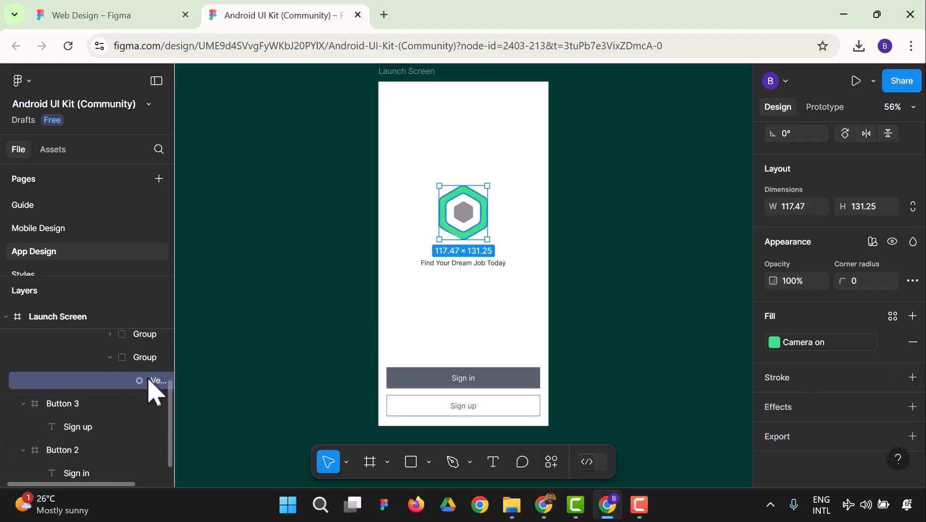
# Fill the small inner hexagon of the Launch Screen logo with the page's green, 3DDC84.
pyautogui.scroll(-1, 118, 403)
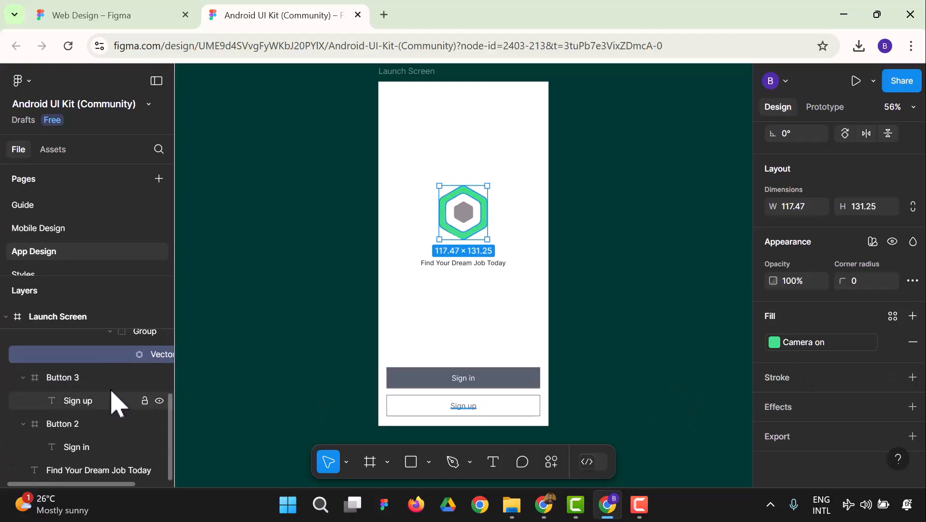
pyautogui.scroll(3, 123, 369)
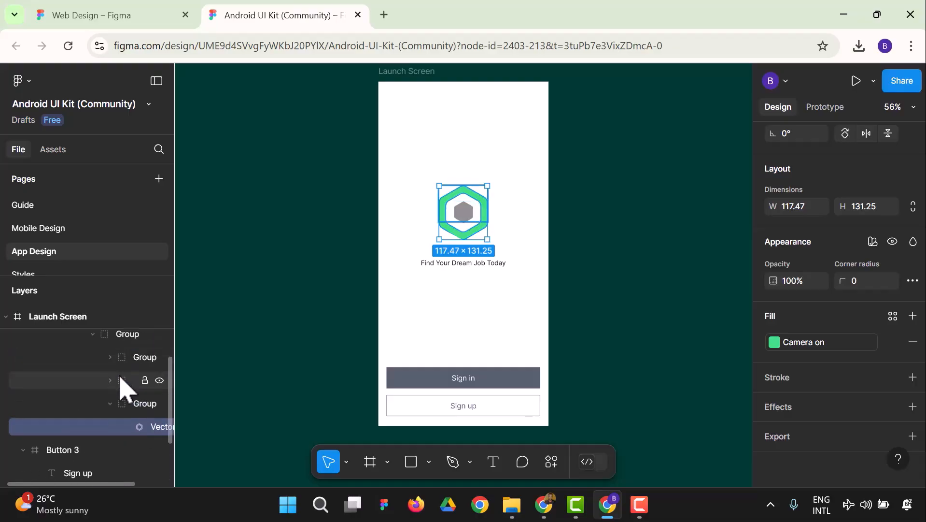
pyautogui.click(127, 359)
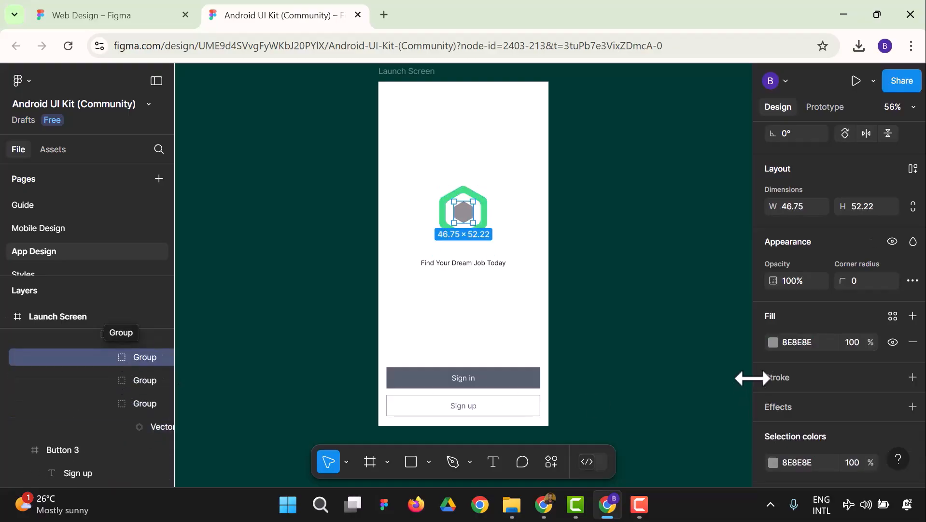
pyautogui.click(774, 344)
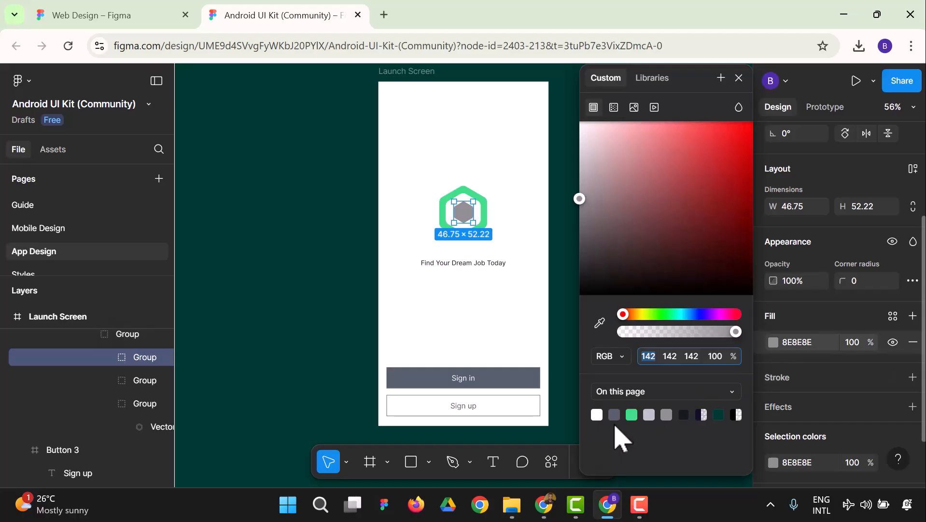
pyautogui.click(632, 414)
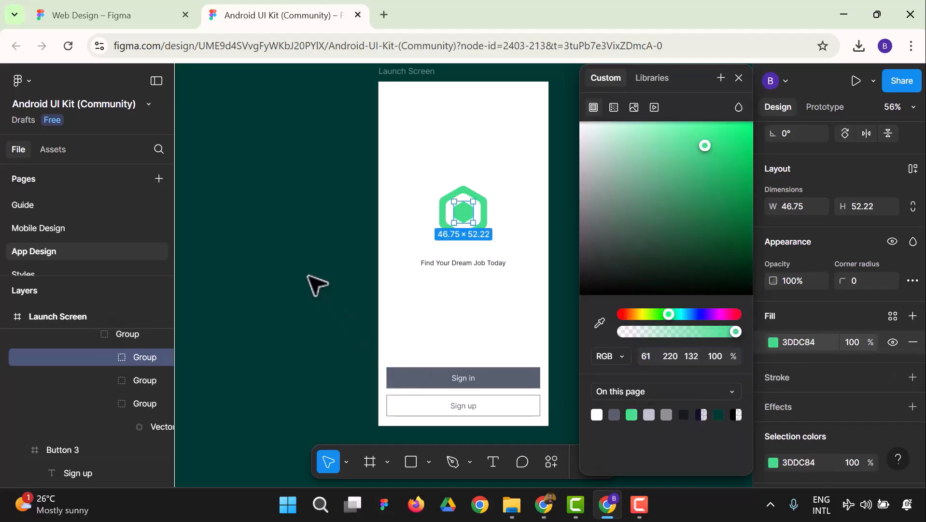
pyautogui.click(307, 275)
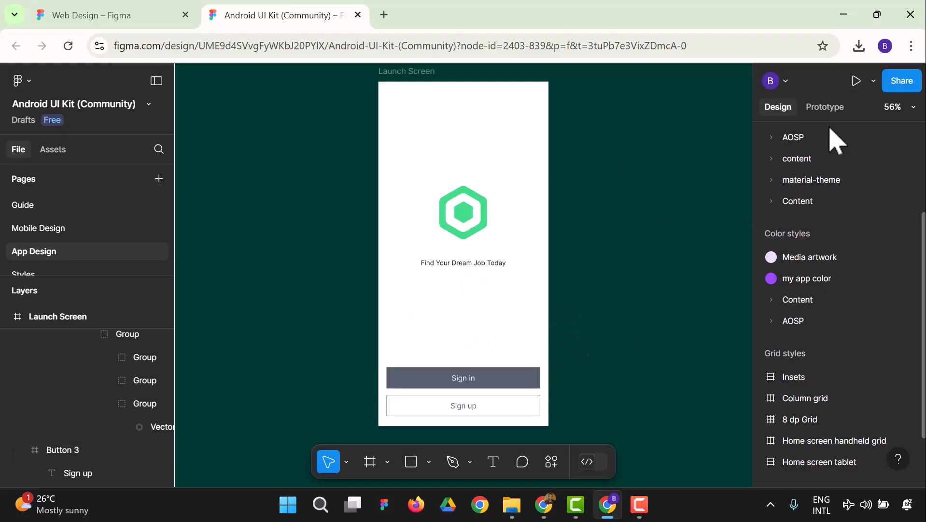
# Add an Android Compact frame of 412 × 917 and place it beside the Launch Screen with their upper edges level.
pyautogui.click(378, 466)
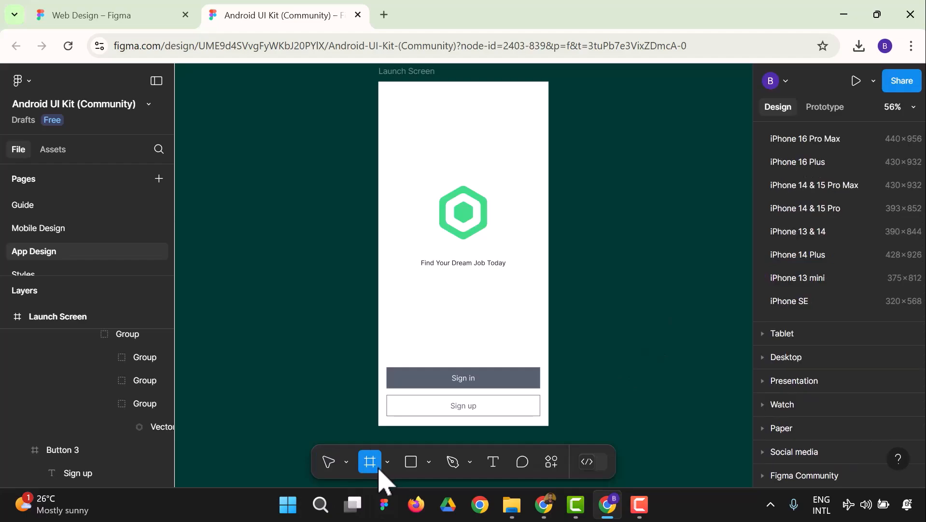
pyautogui.click(387, 462)
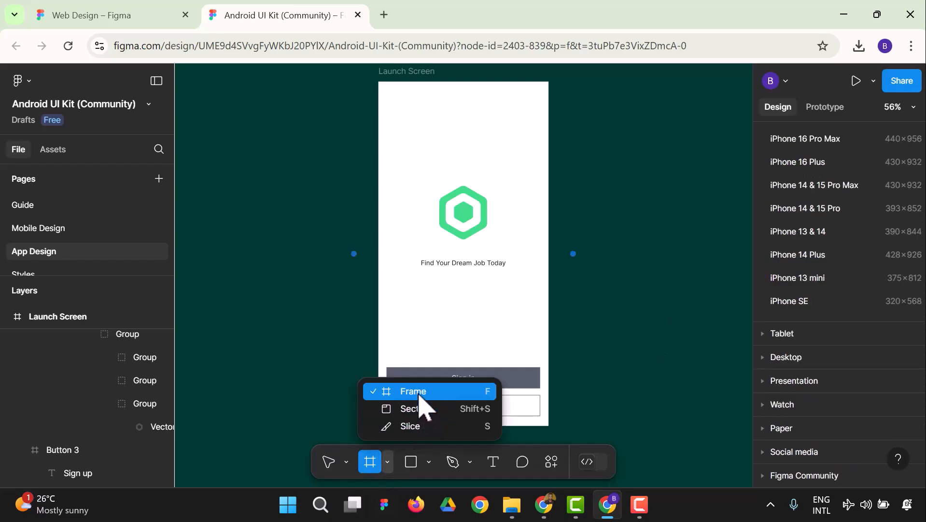
pyautogui.click(419, 391)
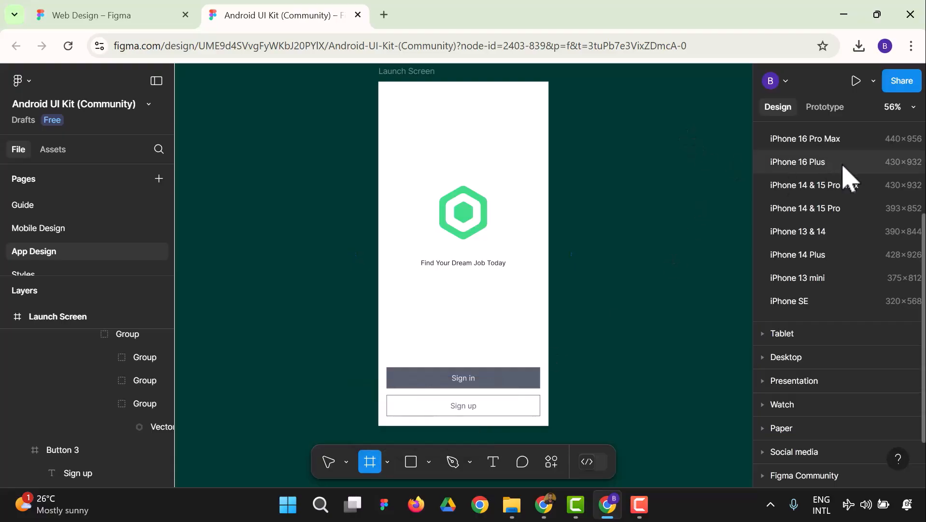
pyautogui.scroll(5, 815, 355)
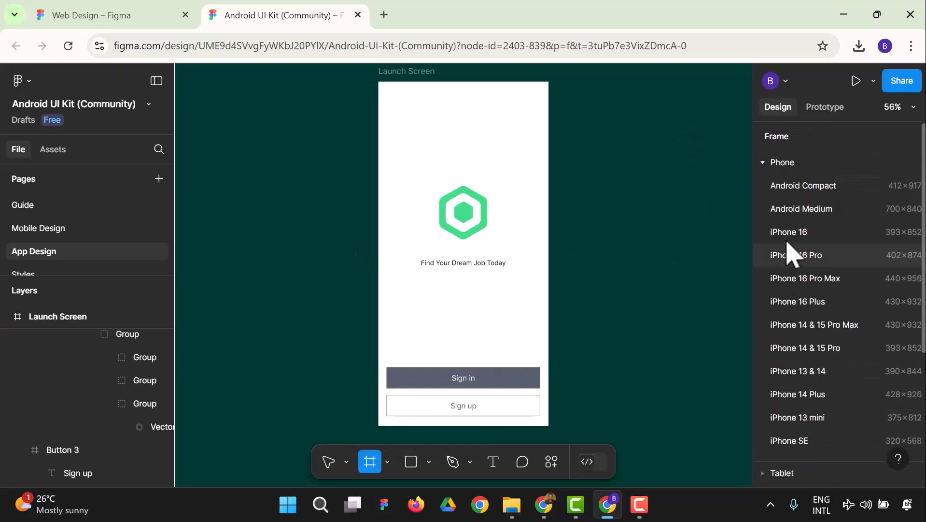
pyautogui.click(806, 188)
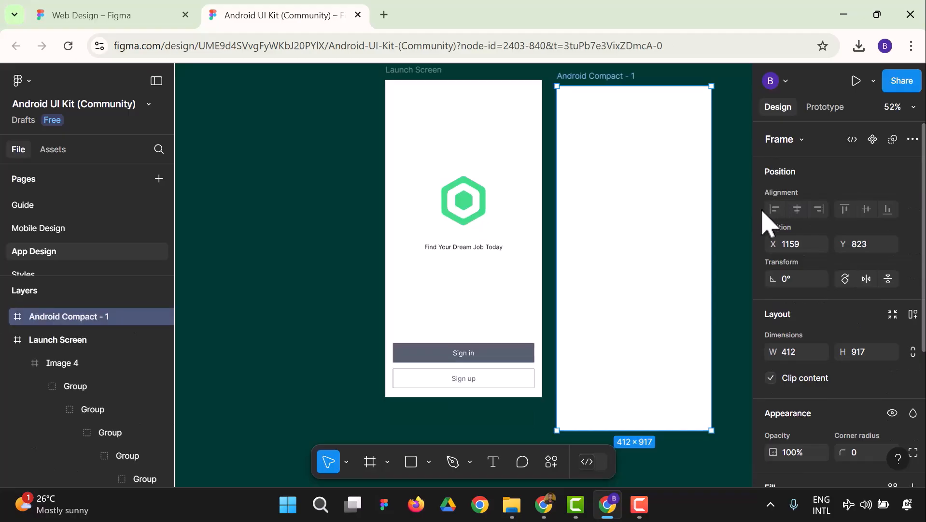
pyautogui.moveTo(655, 226)
pyautogui.mouseDown()
pyautogui.moveTo(692, 220)
pyautogui.moveTo(668, 221)
pyautogui.mouseUp()
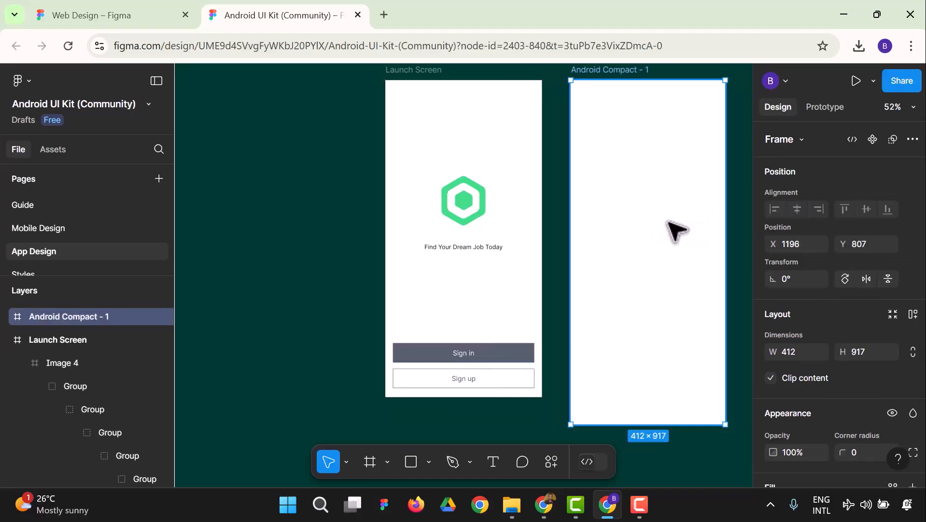
pyautogui.click(300, 321)
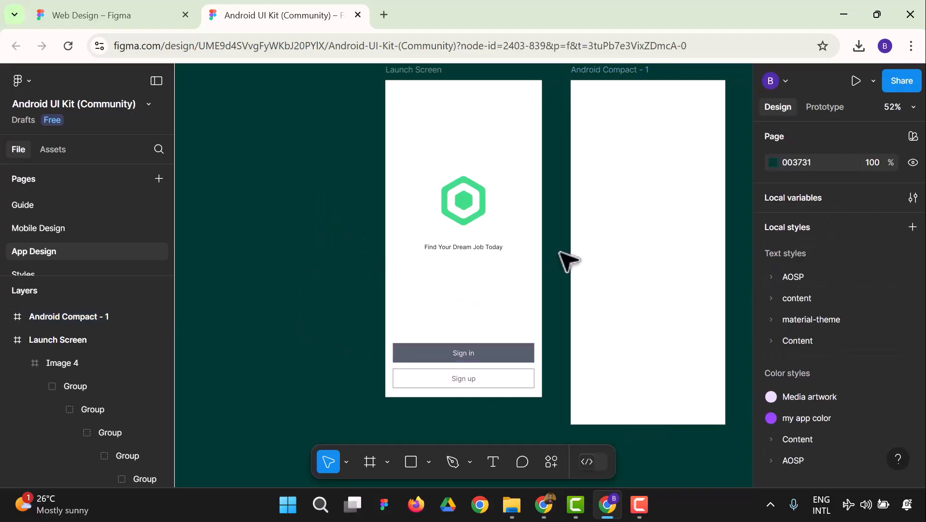
# Rename the new Android Compact frame as Splash Screen.
pyautogui.scroll(1, 320, 261)
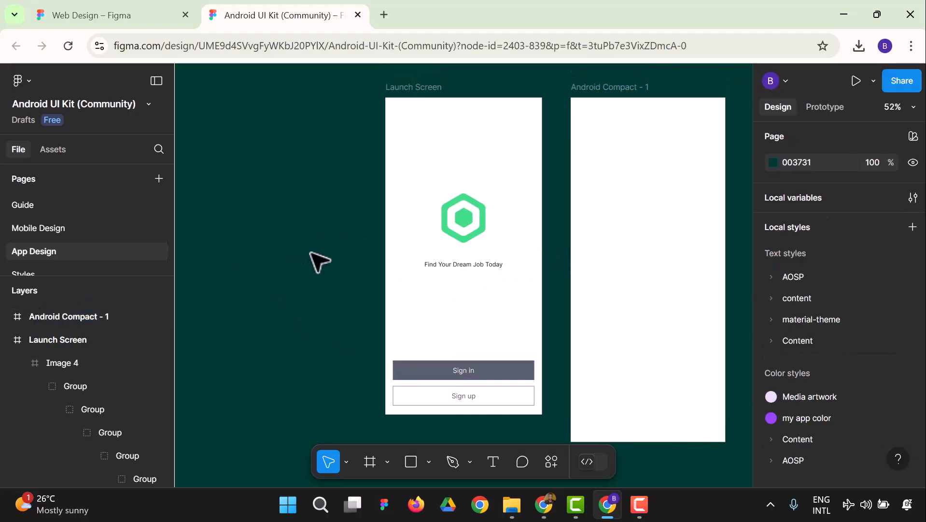
pyautogui.click(624, 90)
pyautogui.rightClick(624, 94)
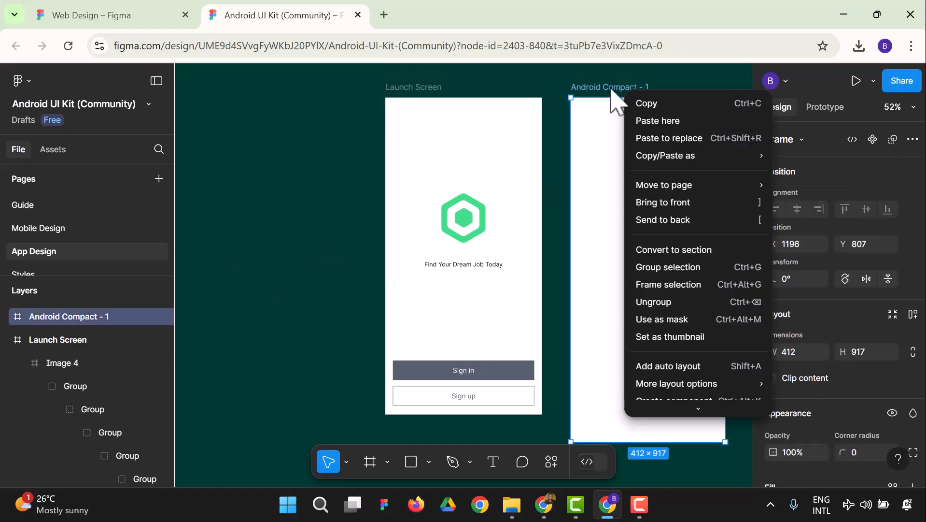
pyautogui.click(603, 84)
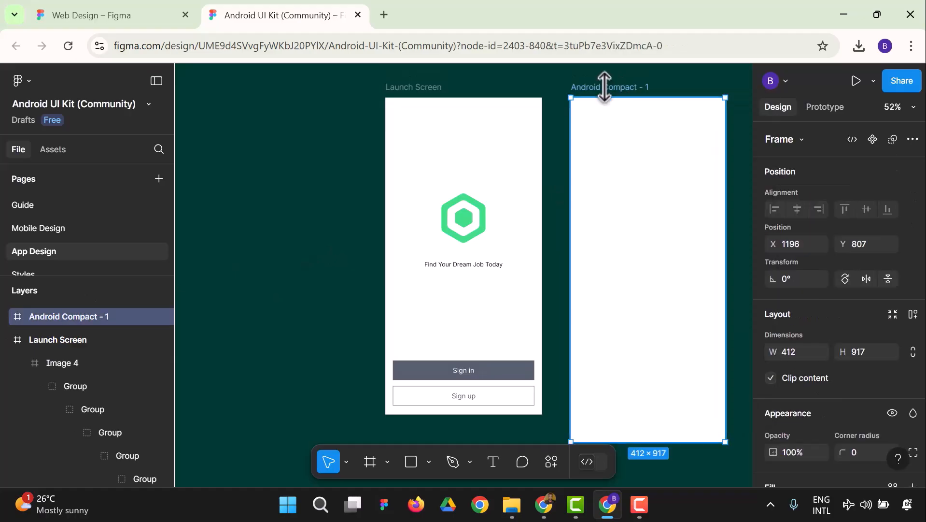
pyautogui.rightClick(93, 332)
pyautogui.click(104, 325)
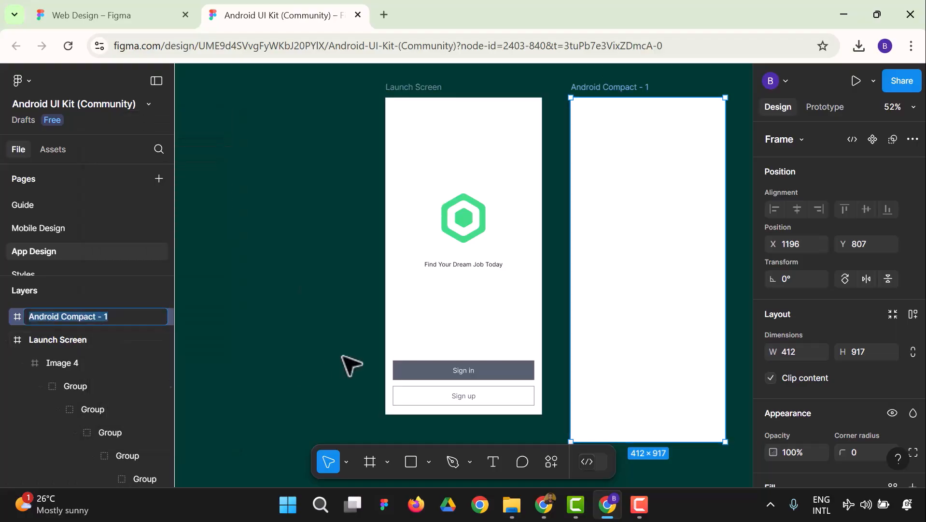
pyautogui.write('Splash')
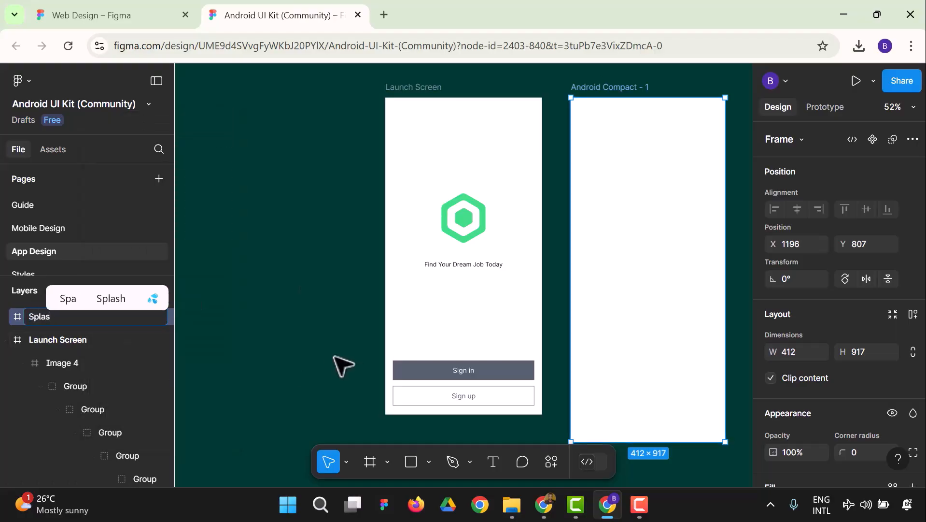
pyautogui.write('reen')
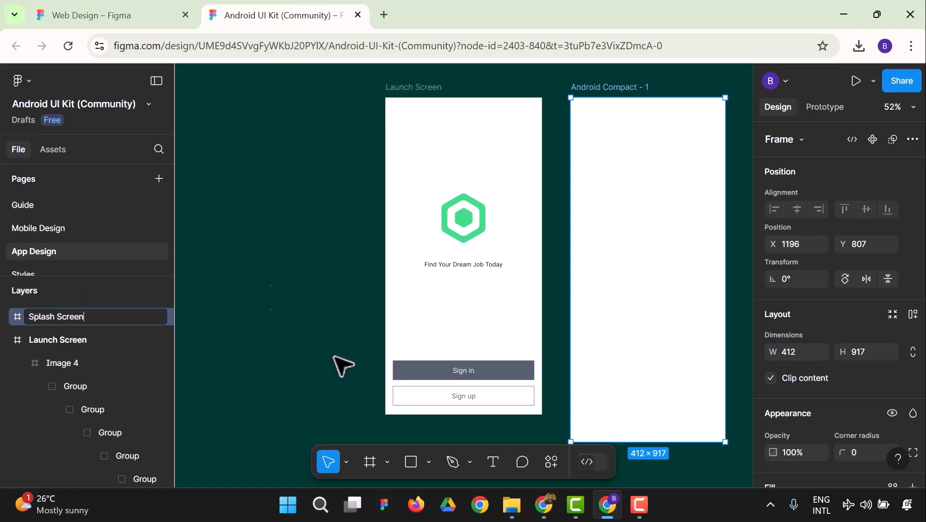
pyautogui.press('Return')
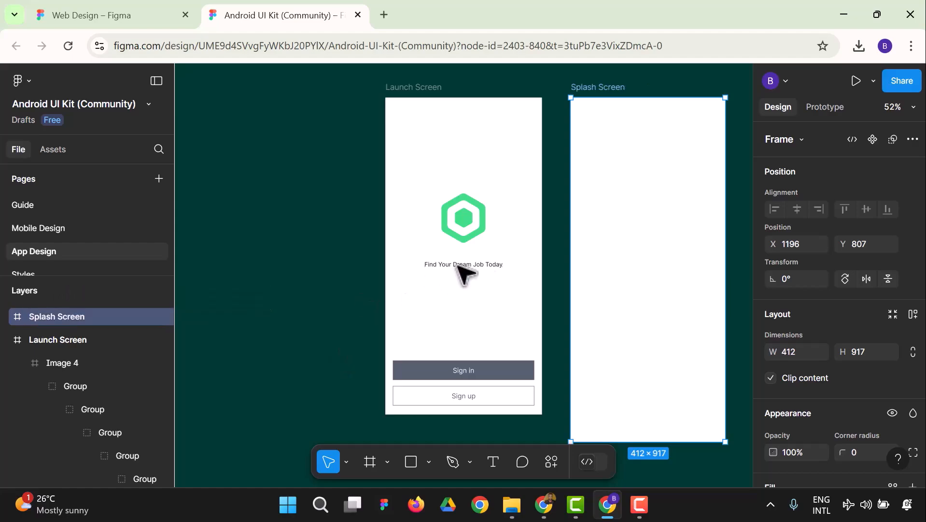
# Shift the Launch Screen and Splash Screen frames leftward on the canvas, keeping them side by side.
pyautogui.moveTo(404, 89); pyautogui.dragTo(254, 102)
pyautogui.moveTo(612, 92); pyautogui.dragTo(465, 149)
pyautogui.scroll(-2, 559, 240)
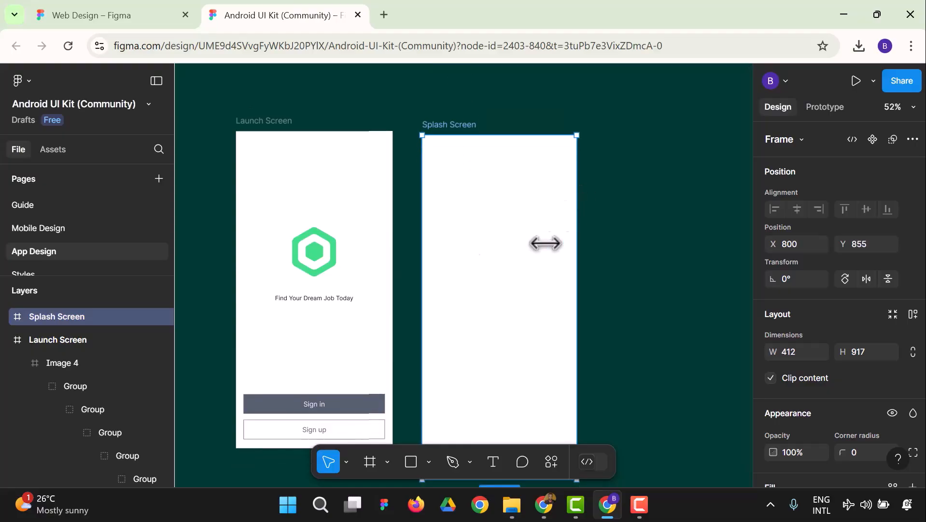
pyautogui.scroll(-1, 366, 276)
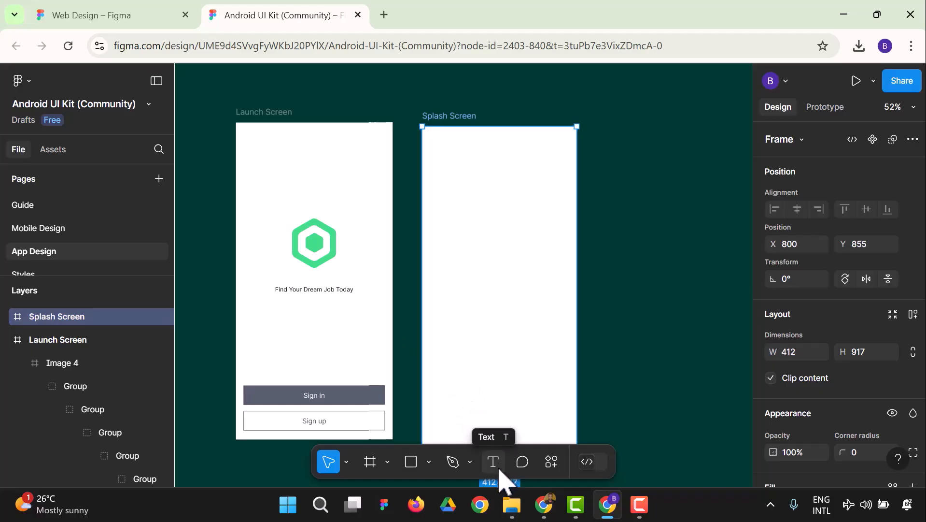
# Draw a rectangle about 158 × 197 near the middle of the Splash Screen frame and open its fill color.
pyautogui.click(429, 462)
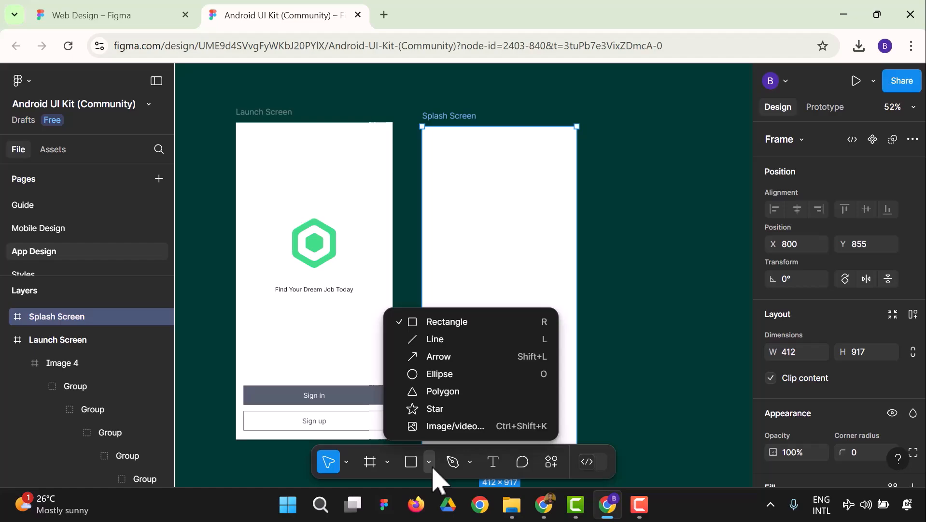
pyautogui.click(443, 323)
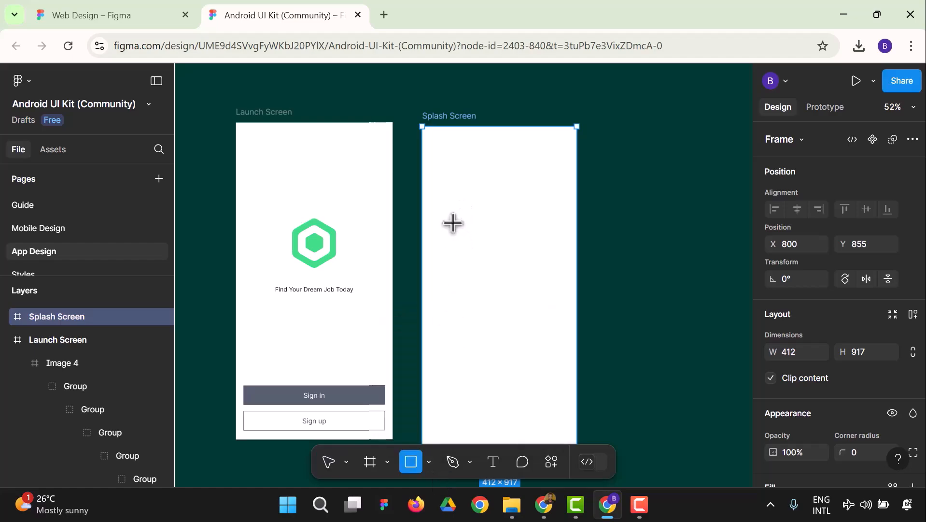
pyautogui.moveTo(453, 239)
pyautogui.mouseDown()
pyautogui.moveTo(499, 269)
pyautogui.moveTo(511, 314)
pyautogui.mouseUp()
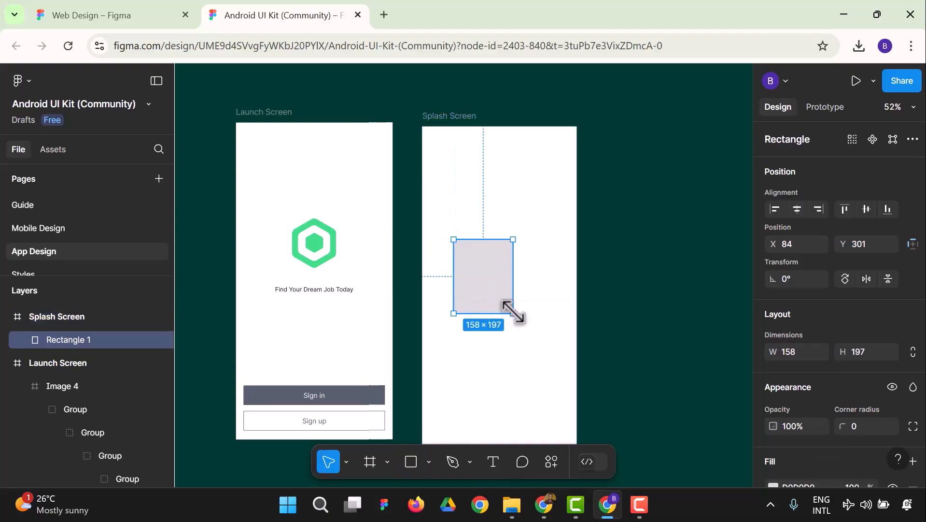
pyautogui.scroll(-3, 816, 408)
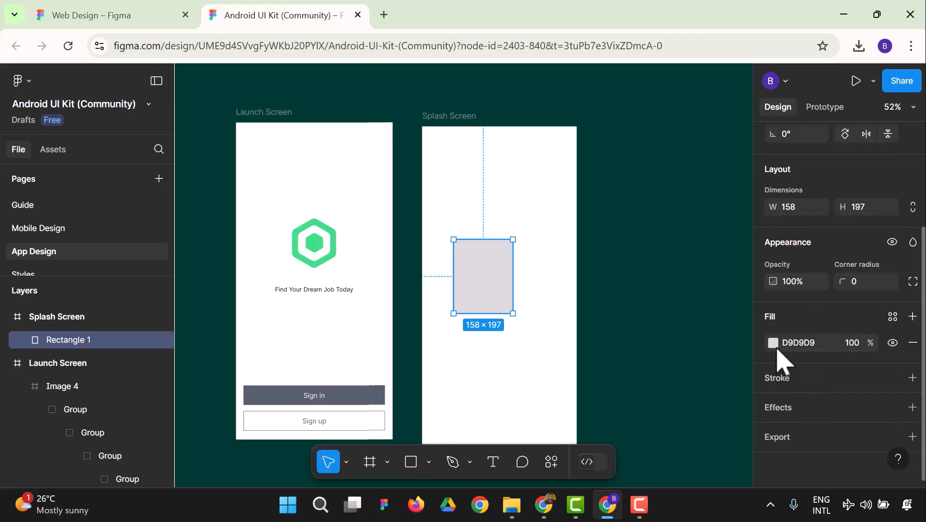
pyautogui.click(774, 343)
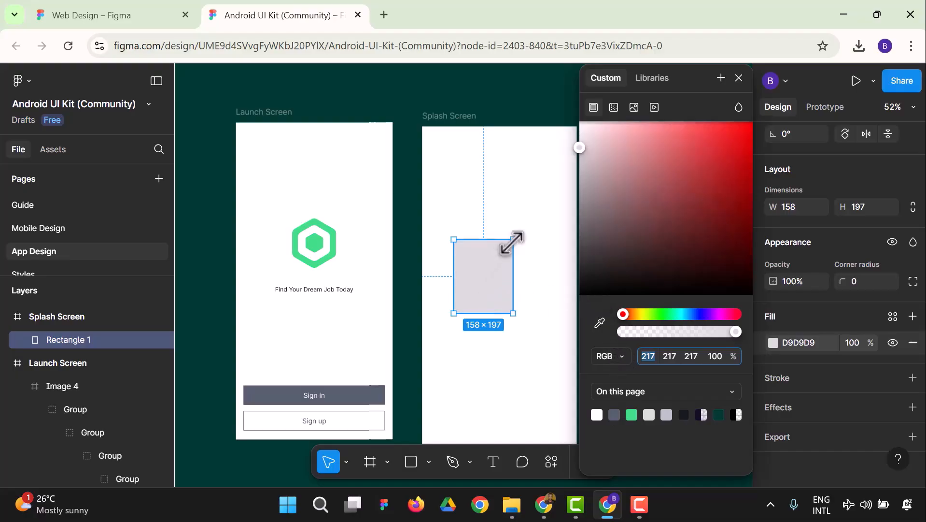
pyautogui.click(276, 112)
pyautogui.rightClick(276, 112)
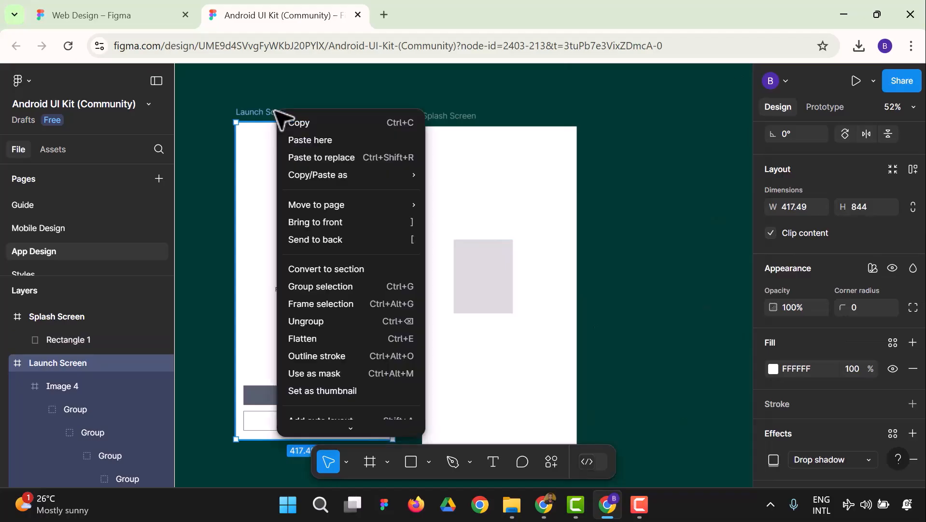
pyautogui.moveTo(307, 171)
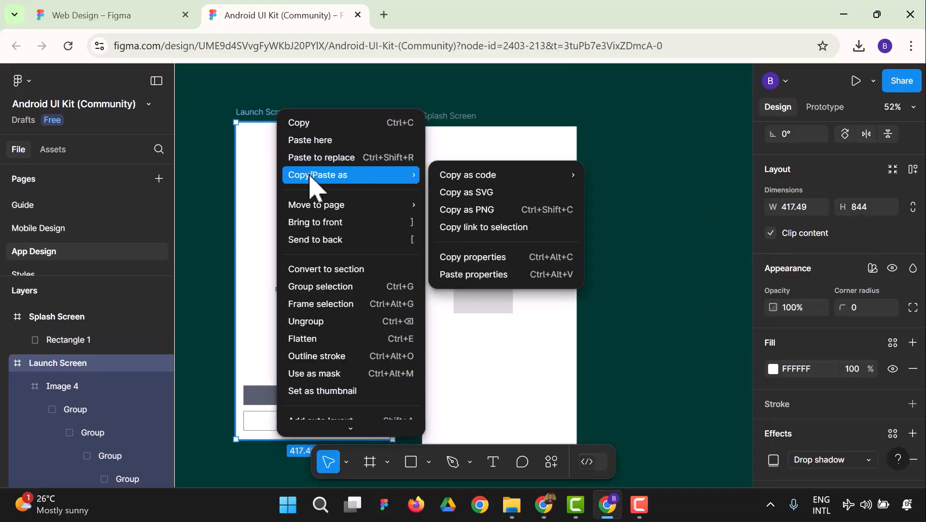
pyautogui.click(309, 123)
pyautogui.click(115, 13)
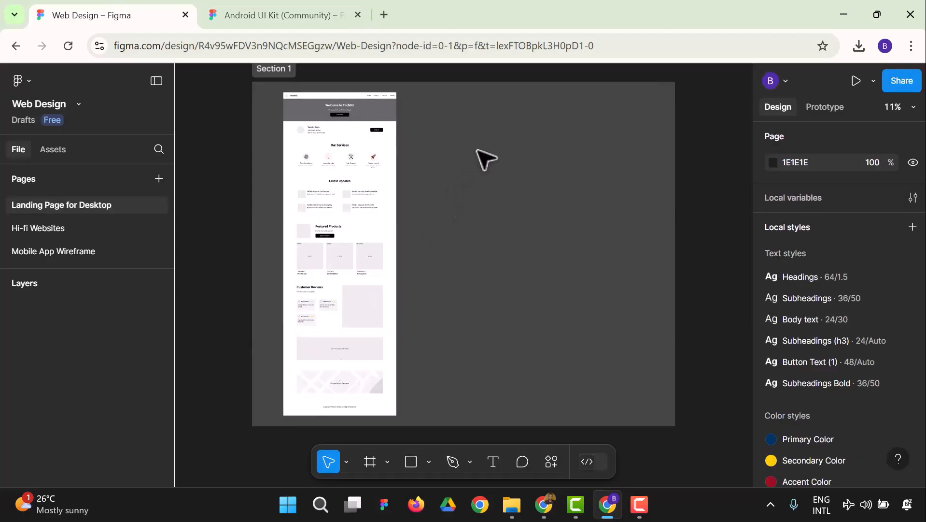
pyautogui.rightClick(481, 162)
pyautogui.click(515, 142)
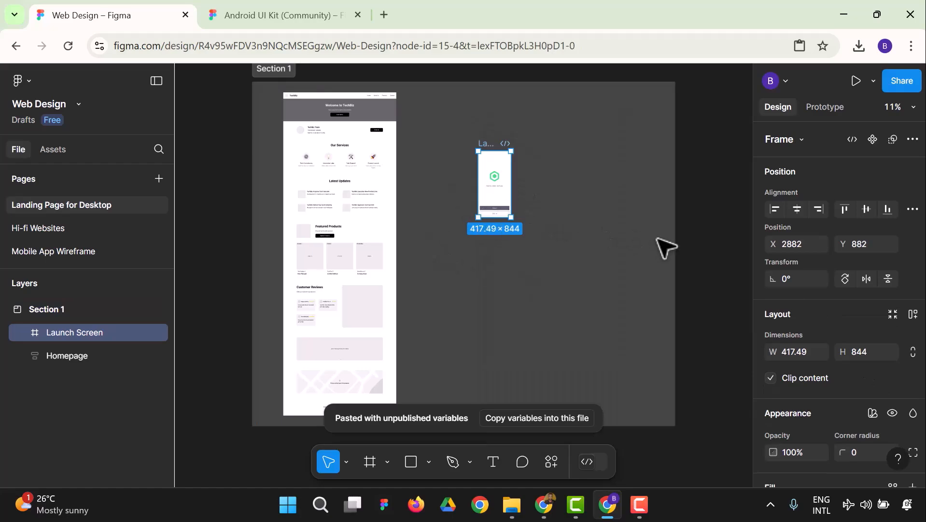
pyautogui.press('Delete')
pyautogui.click(300, 17)
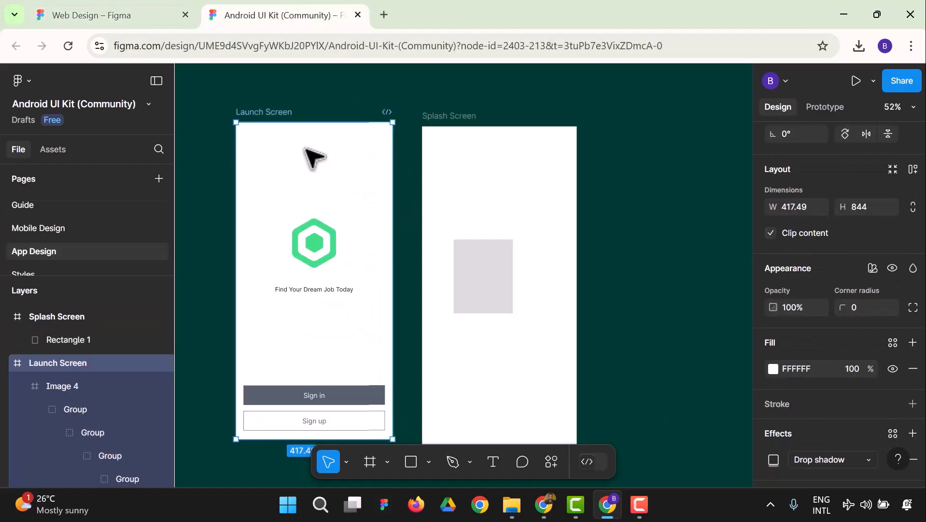
# Copy the Launch Screen frame and switch to the Web Design file.
pyautogui.rightClick(285, 115)
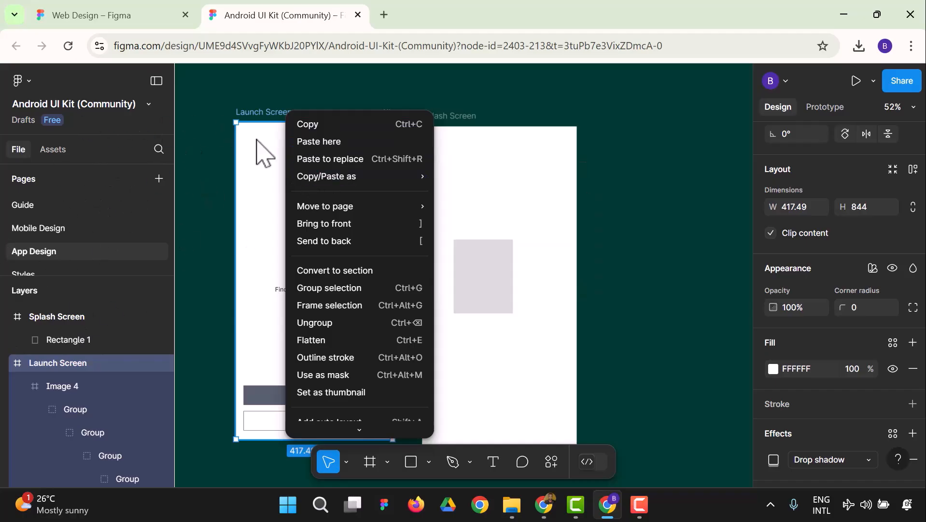
pyautogui.click(333, 126)
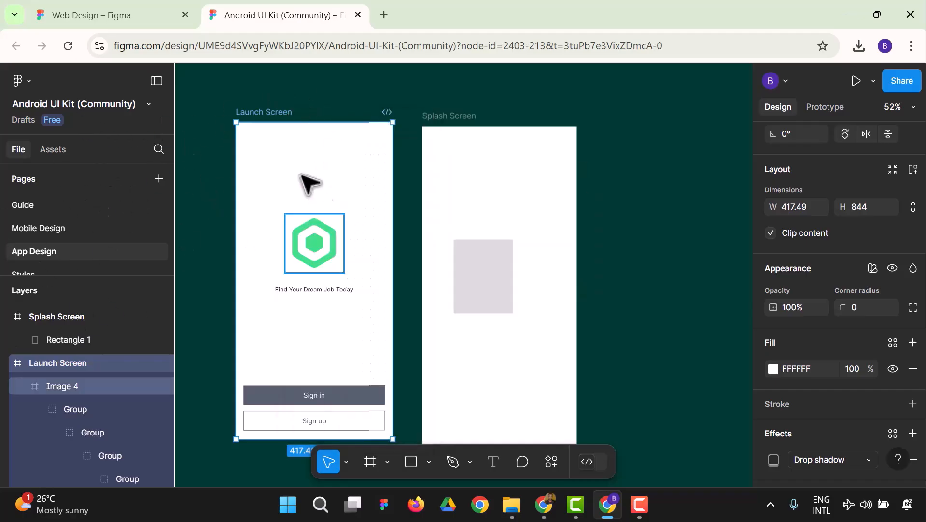
pyautogui.click(98, 4)
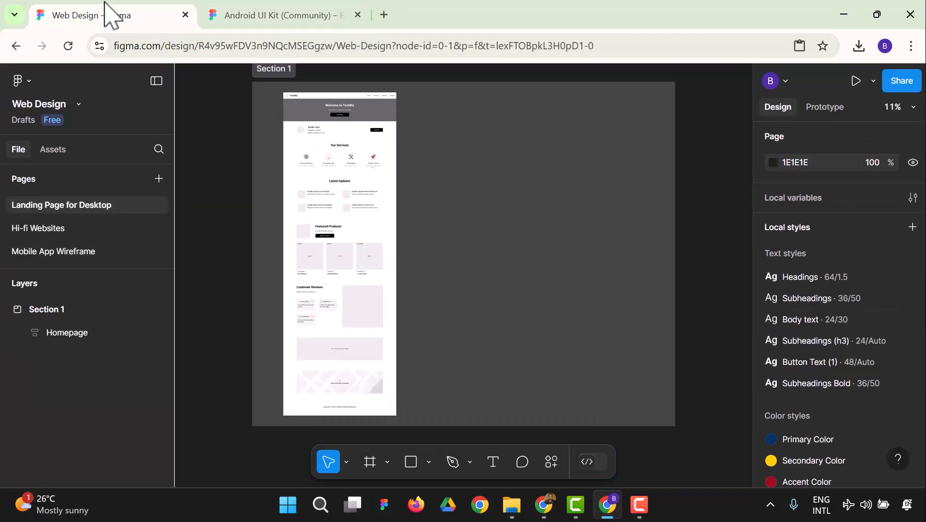
# Add a new page to the Web Design file and name it Mobile App Design.
pyautogui.click(63, 251)
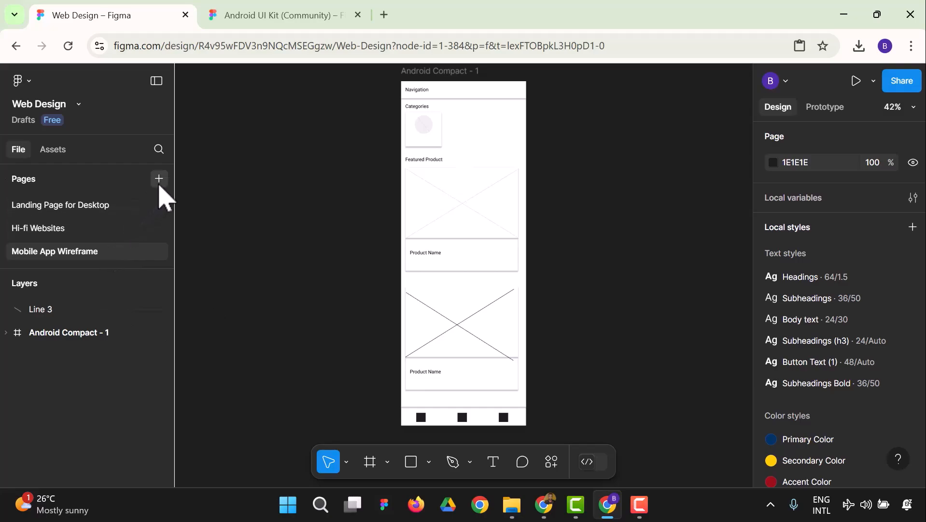
pyautogui.click(159, 185)
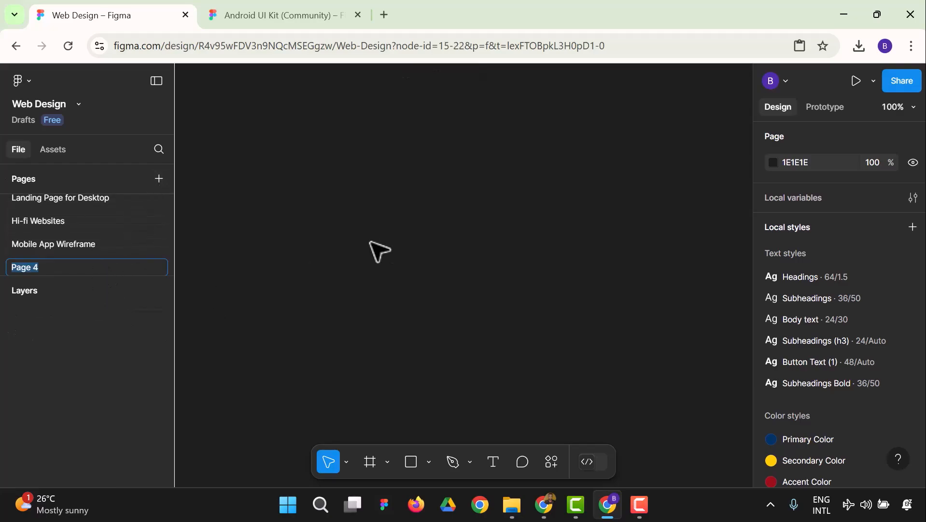
pyautogui.write('Mobil')
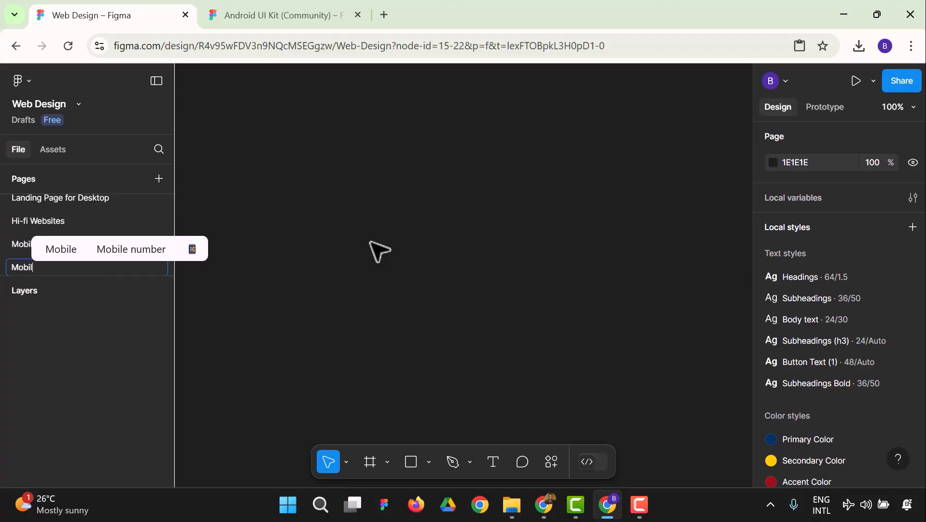
pyautogui.write('e App D')
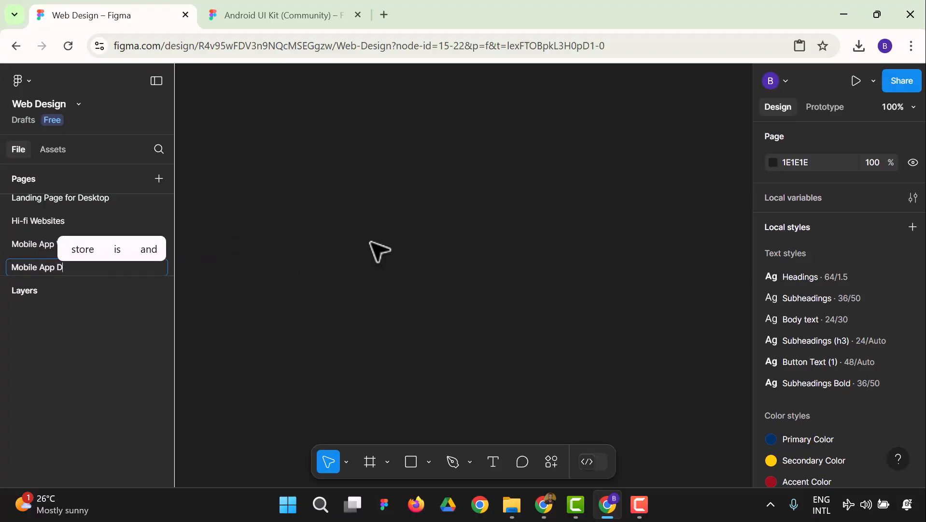
pyautogui.write('esign')
pyautogui.press('Return')
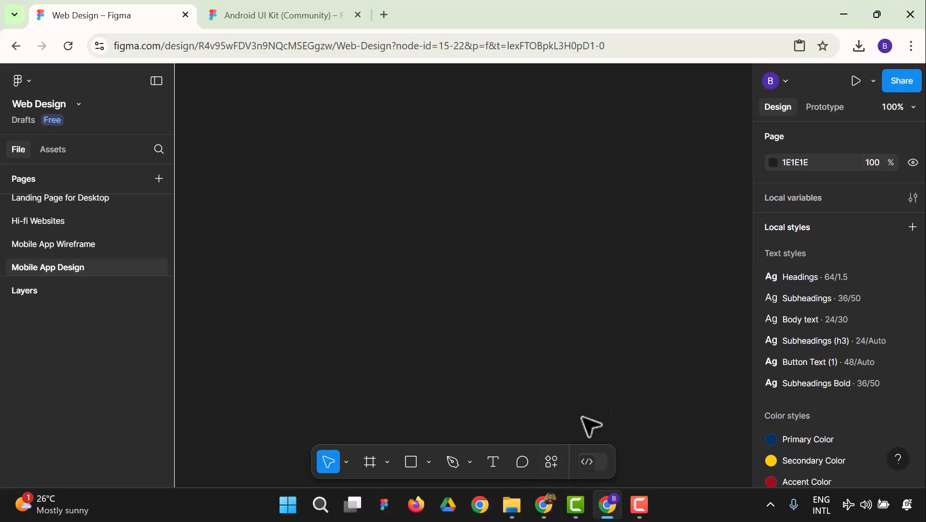
# Add an Android Compact frame of 412 × 917 to the Mobile App Design page.
pyautogui.click(385, 465)
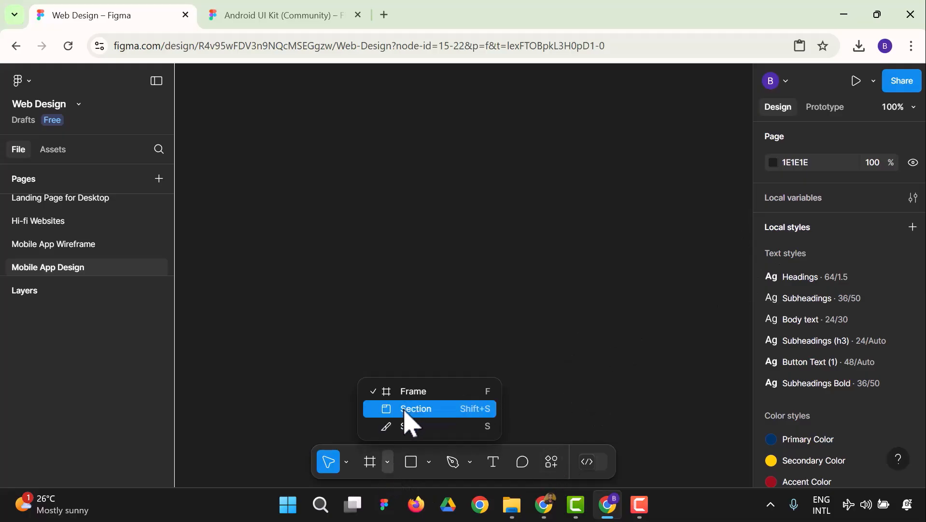
pyautogui.click(413, 392)
pyautogui.click(813, 195)
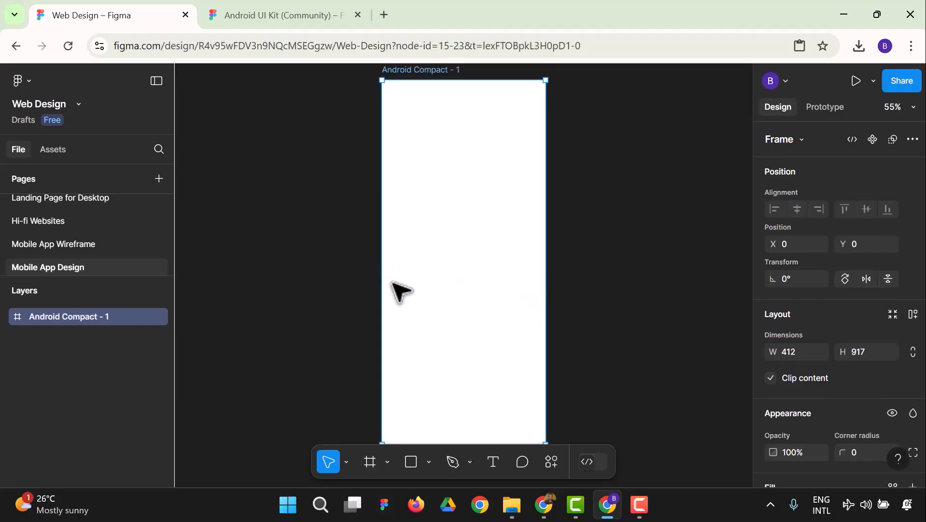
# Paste the copied Launch Screen to the right of the Android Compact frame and level their upper edges at X 481, Y 0.
pyautogui.scroll(8, 456, 299)
pyautogui.scroll(-6, 456, 300)
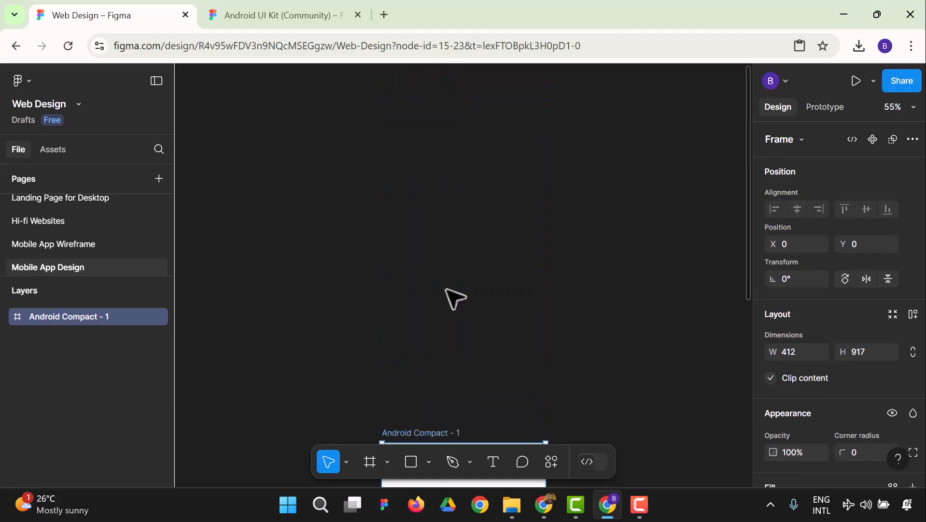
pyautogui.scroll(-2, 456, 300)
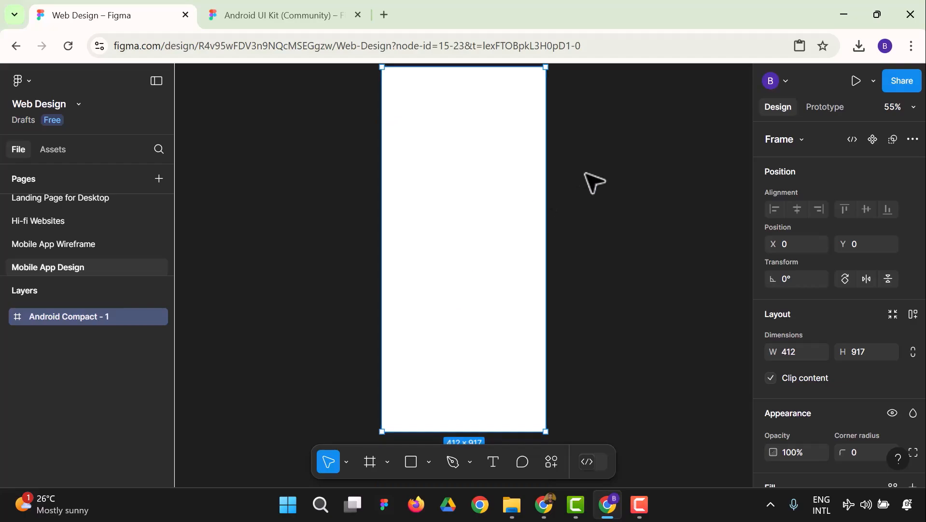
pyautogui.rightClick(594, 182)
pyautogui.click(610, 190)
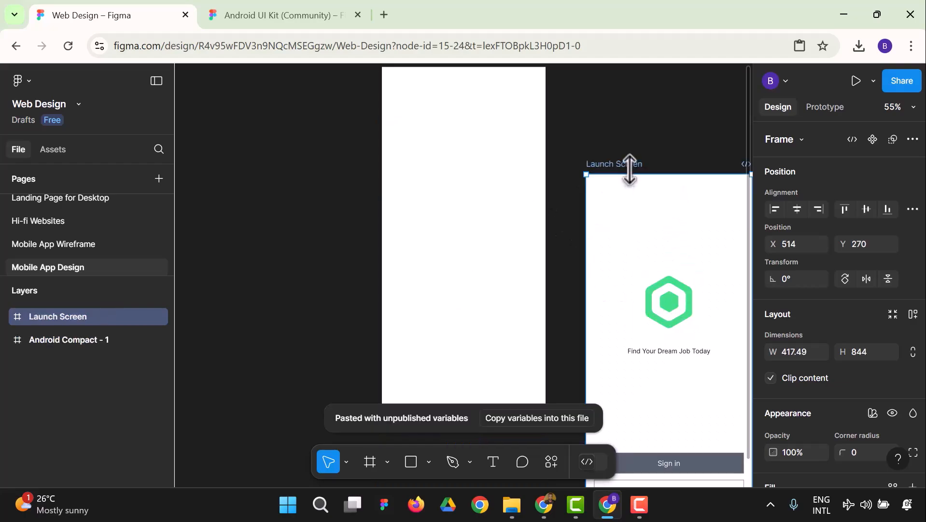
pyautogui.moveTo(629, 174); pyautogui.dragTo(618, 196)
pyautogui.scroll(-4, 458, 238)
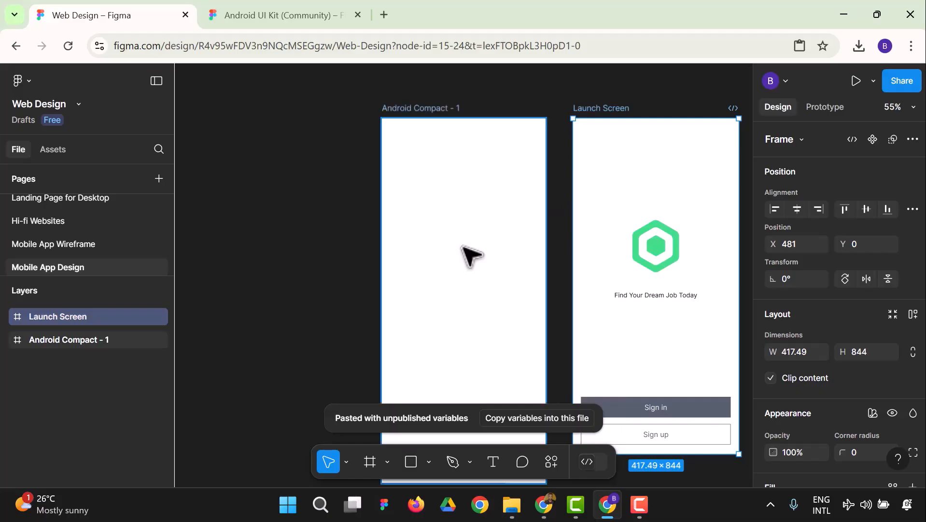
pyautogui.scroll(-1, 461, 246)
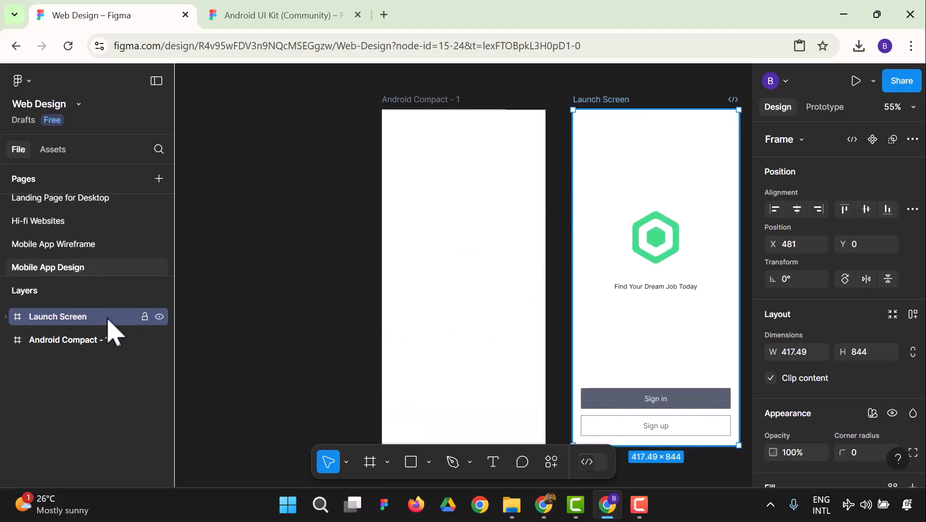
# Rename the Android Compact frame as Spalsh Screen.
pyautogui.click(93, 345)
pyautogui.rightClick(92, 342)
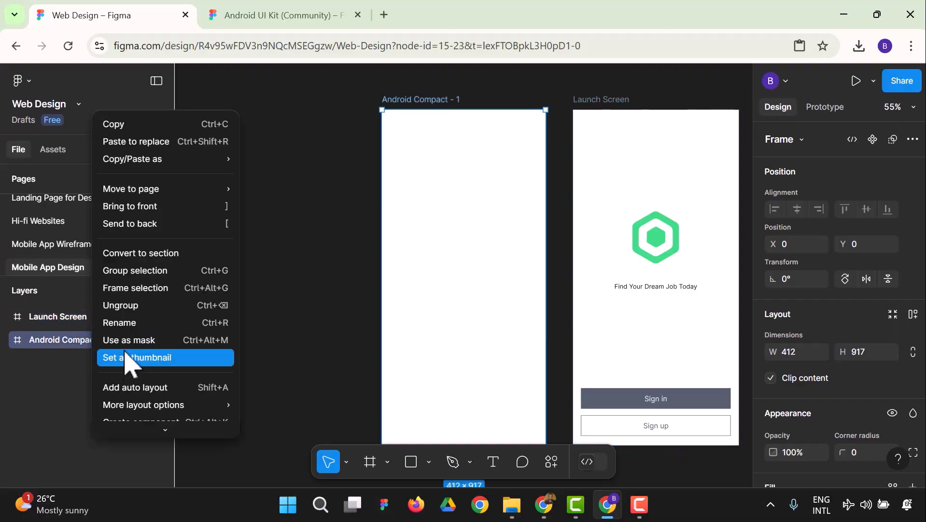
pyautogui.click(102, 321)
pyautogui.write('S')
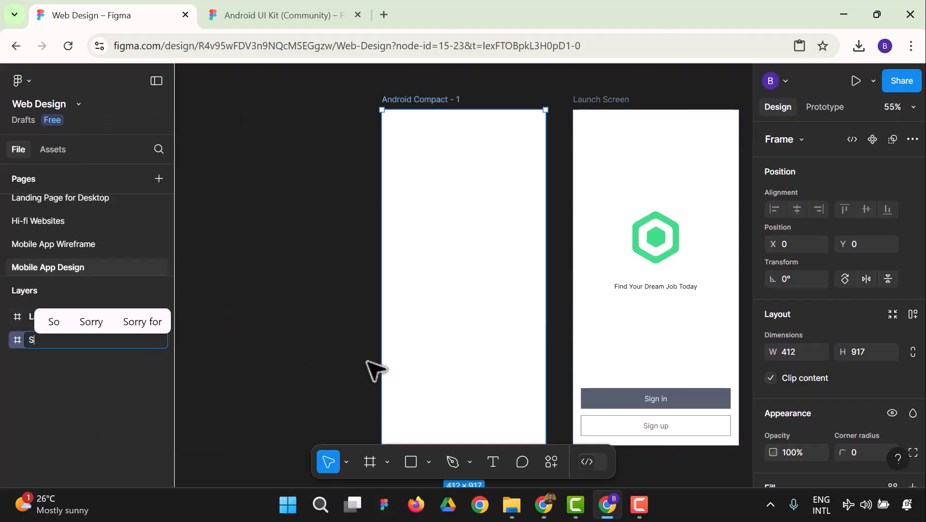
pyautogui.write('palsh Screen')
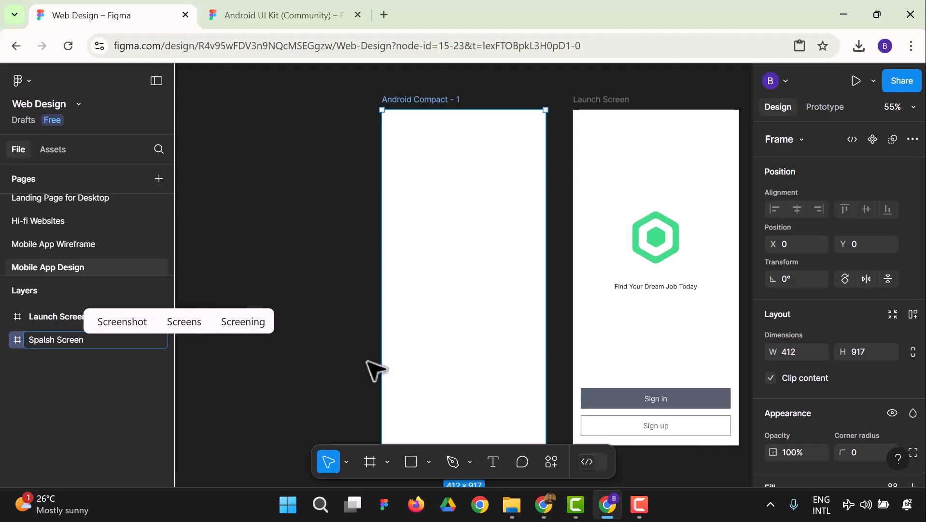
pyautogui.press('Return')
pyautogui.click(356, 335)
# Fill the Spalsh Screen frame with the Primary Color style from the libraries.
pyautogui.click(473, 226)
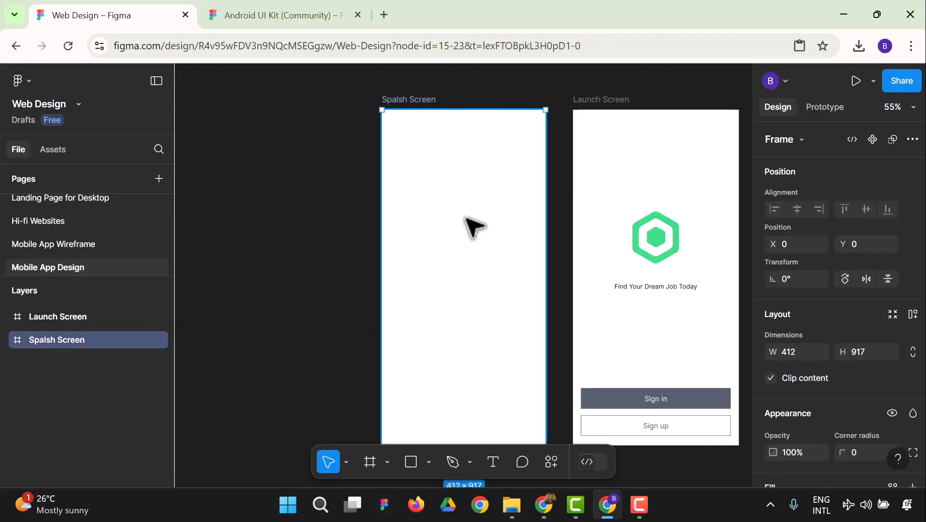
pyautogui.scroll(-4, 802, 362)
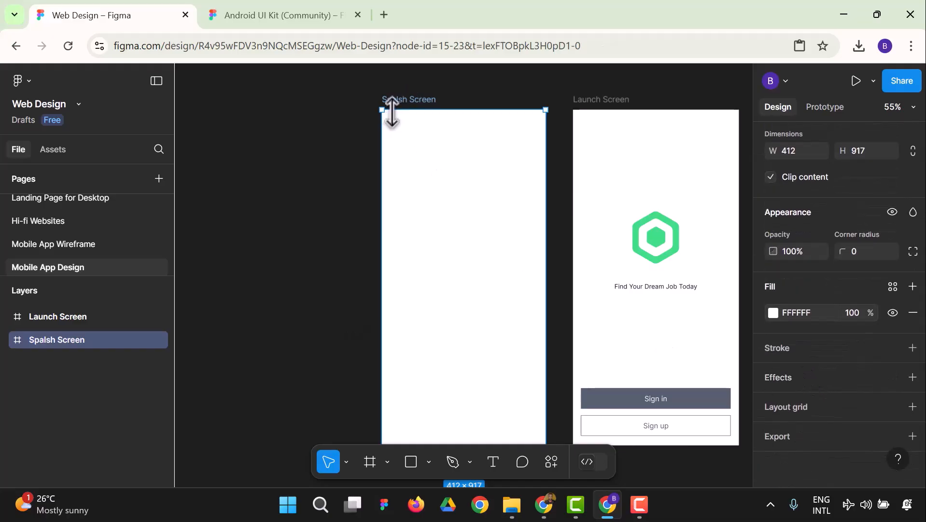
pyautogui.click(774, 313)
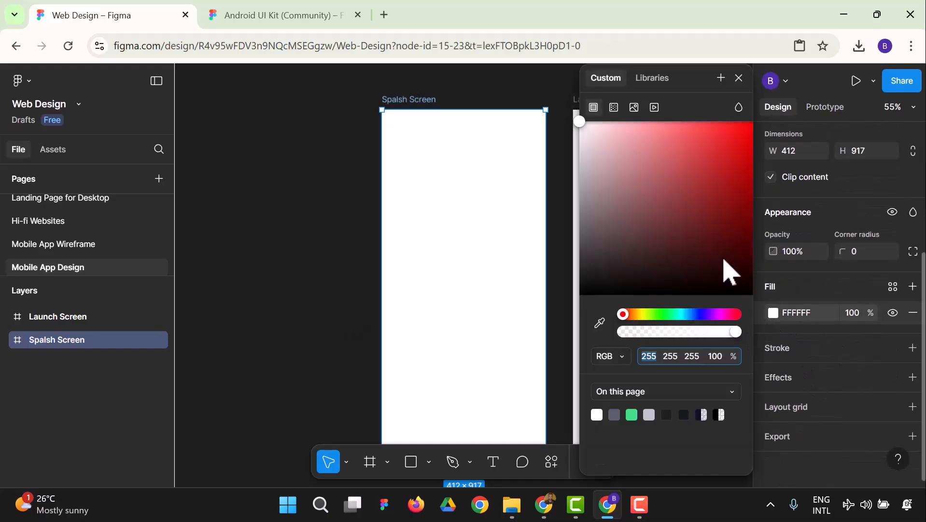
pyautogui.click(652, 79)
pyautogui.click(657, 170)
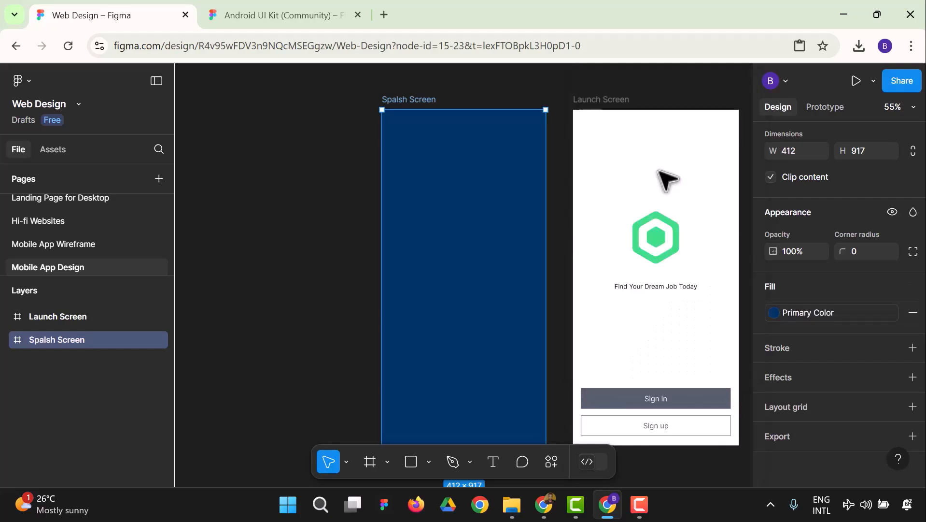
pyautogui.click(327, 242)
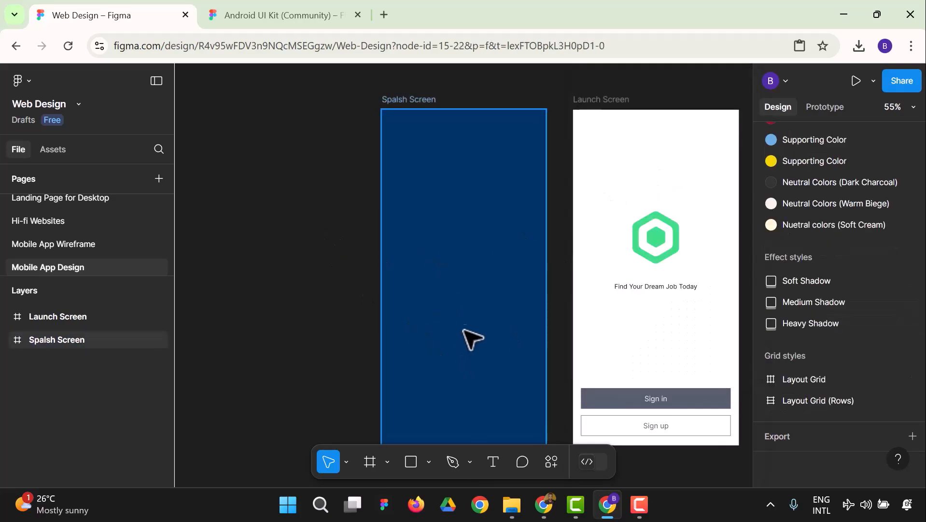
# Open the Hi-fi Websites page and look through the components created in this file.
pyautogui.scroll(-1, 472, 334)
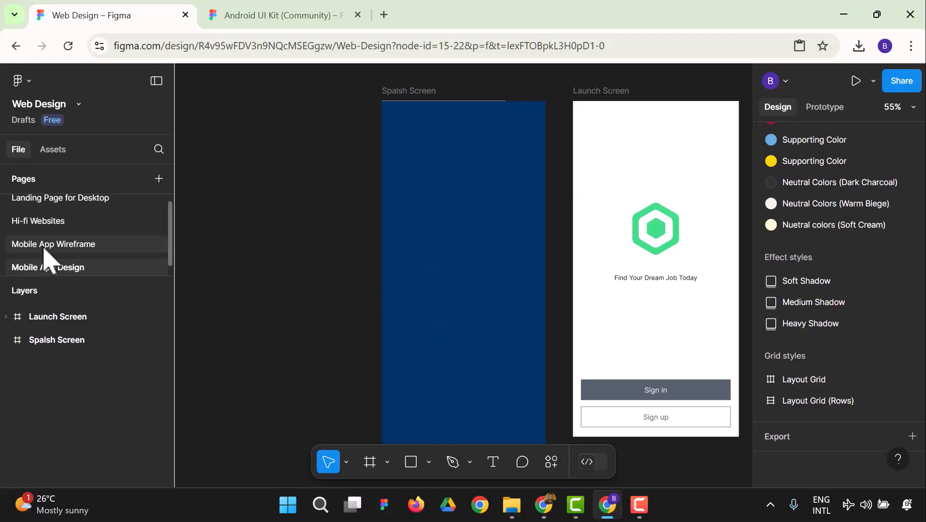
pyautogui.click(44, 226)
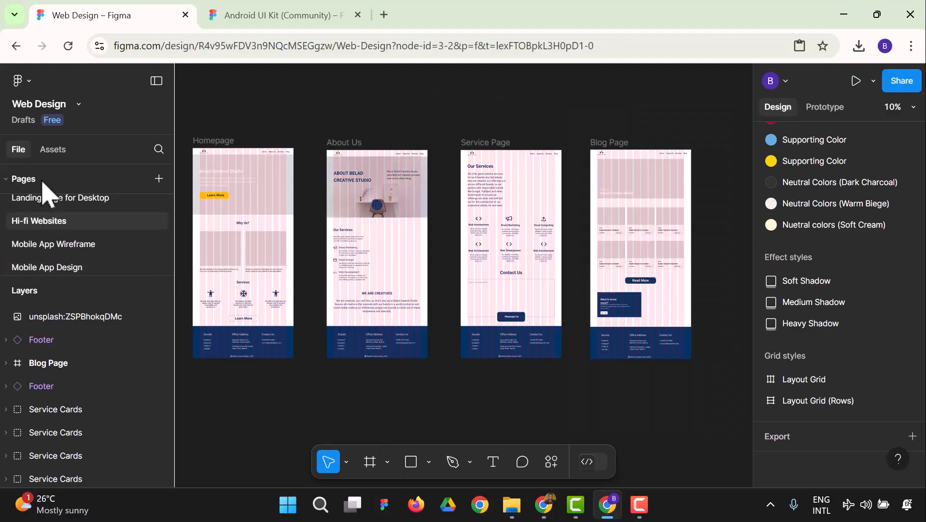
pyautogui.click(44, 149)
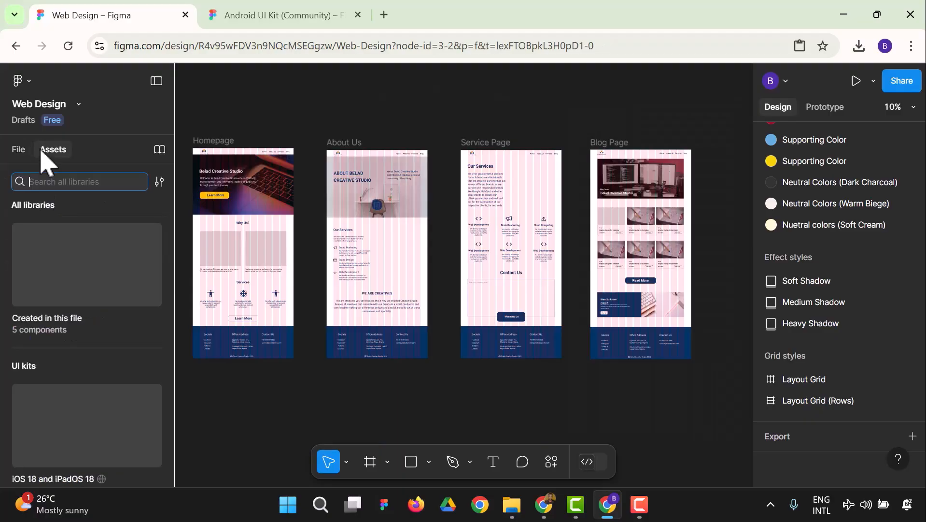
pyautogui.click(80, 320)
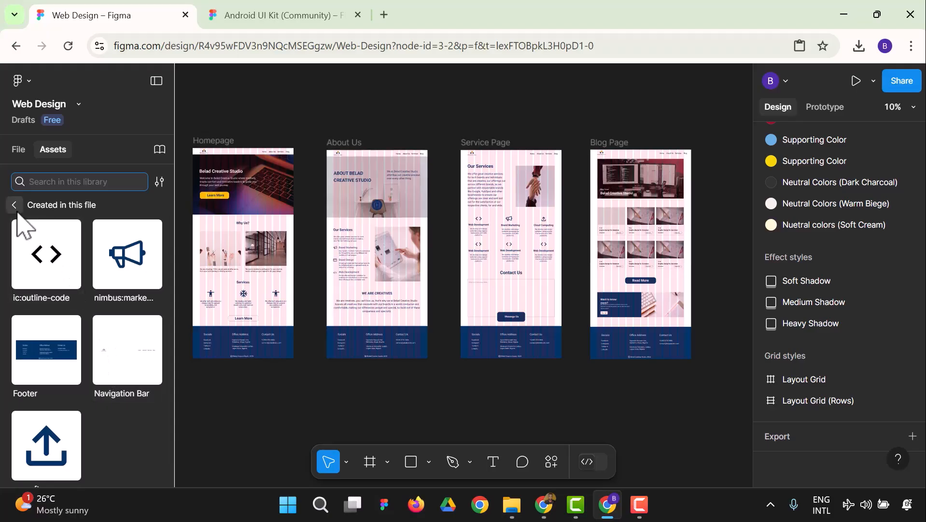
pyautogui.click(14, 205)
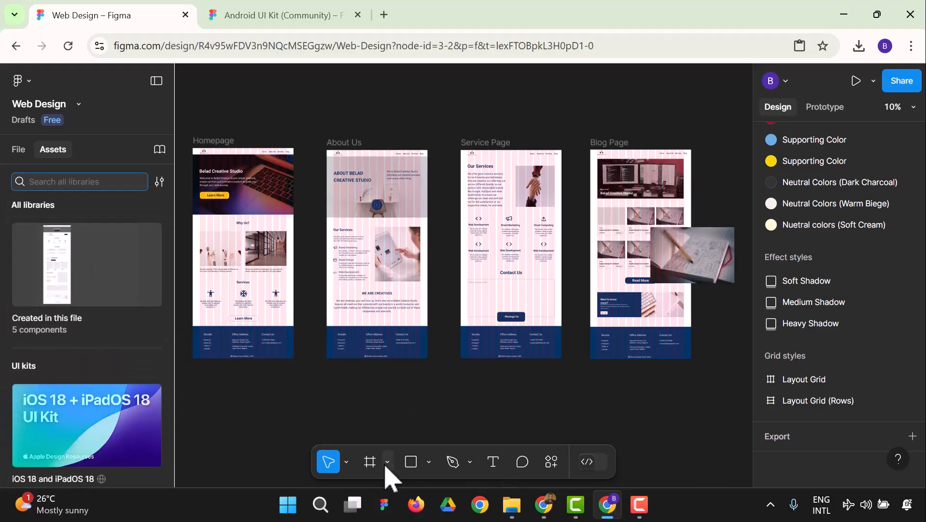
# Inspect the Service Page's navigation bar logo at 100% zoom and check which actions are available for it.
pyautogui.click(904, 107)
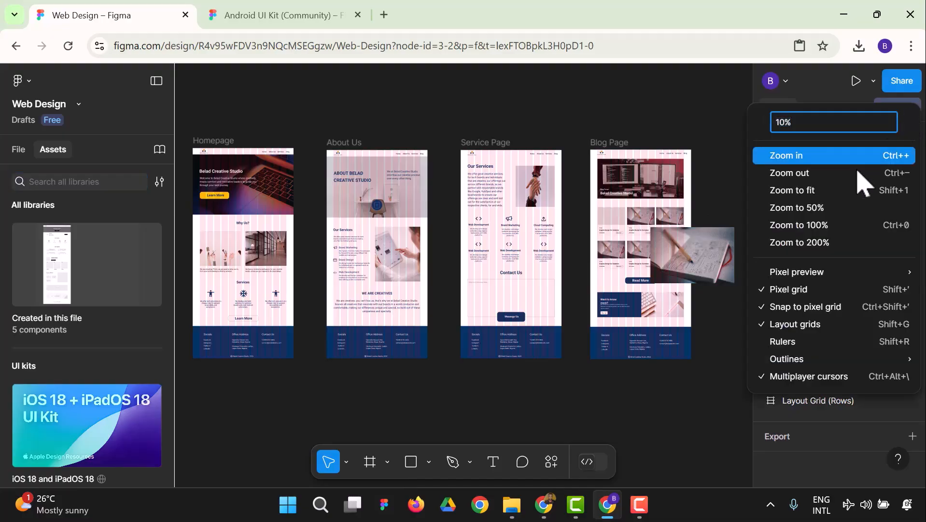
pyautogui.click(792, 226)
pyautogui.scroll(15, 294, 331)
pyautogui.scroll(10, 342, 317)
pyautogui.scroll(-4, 343, 316)
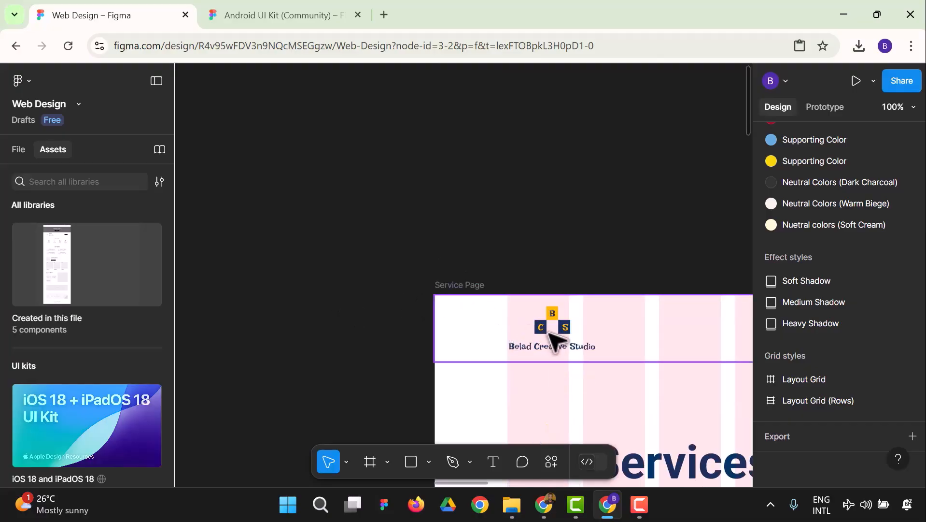
pyautogui.click(559, 337)
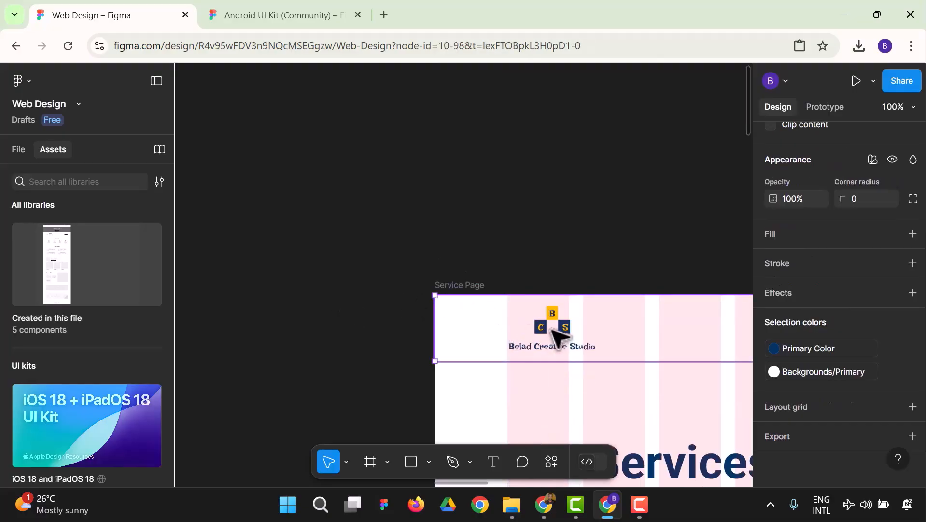
pyautogui.rightClick(554, 337)
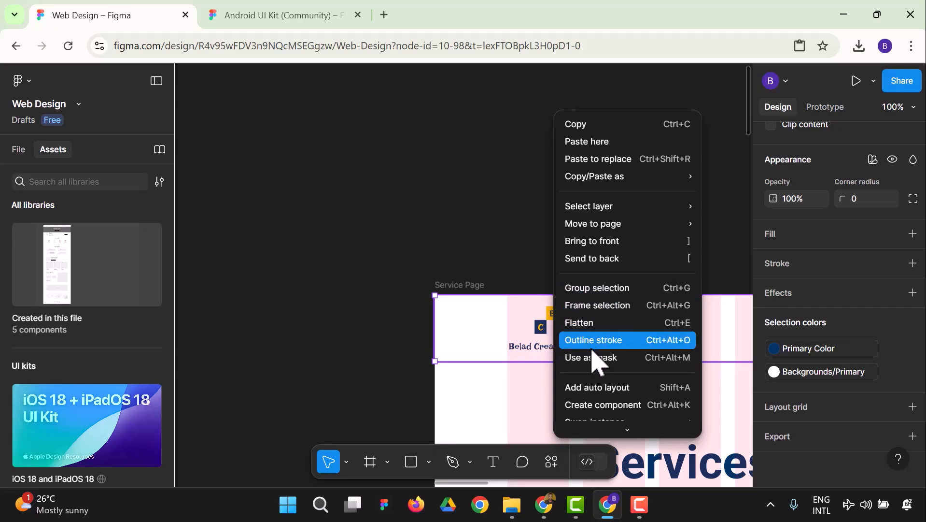
pyautogui.click(289, 294)
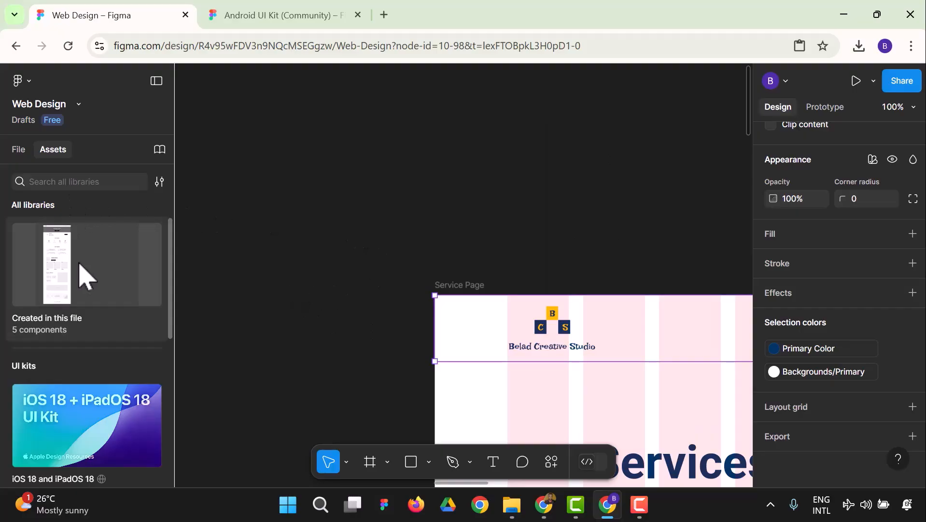
# Look through the components created in this file for a reusable logo.
pyautogui.click(100, 309)
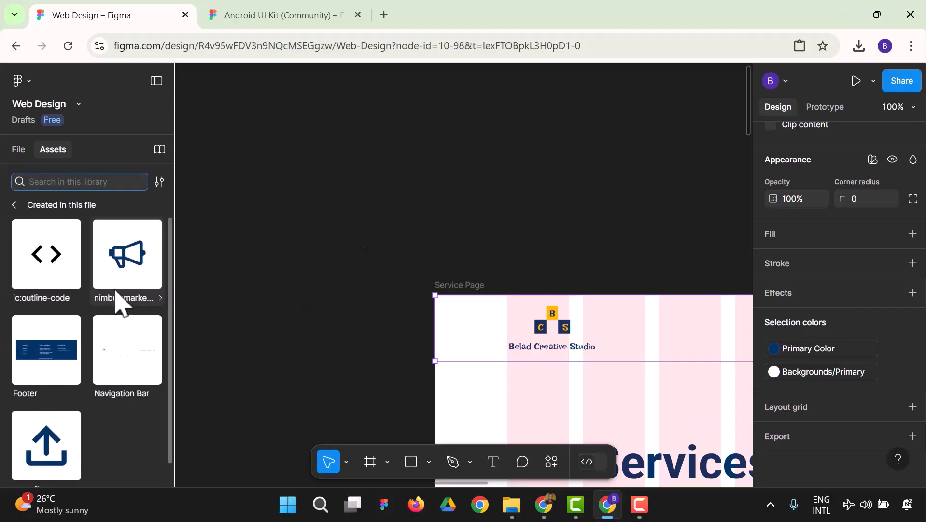
pyautogui.scroll(-1, 137, 350)
pyautogui.scroll(1, 121, 345)
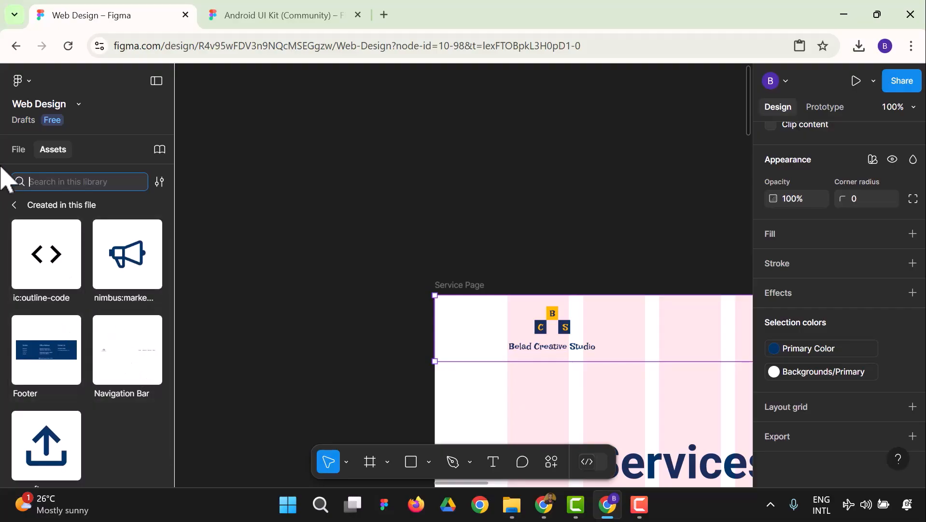
pyautogui.click(14, 204)
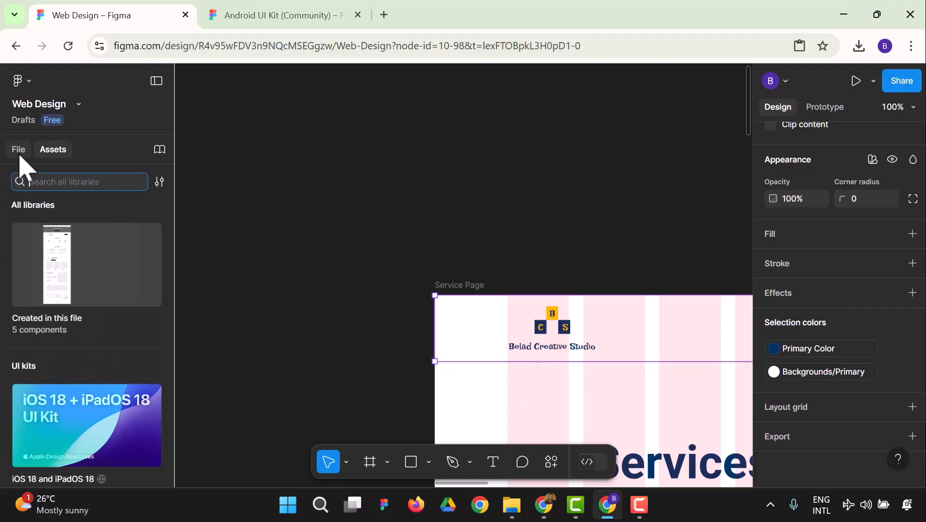
# Return to the Mobile App Design page.
pyautogui.click(18, 151)
pyautogui.scroll(-1, 80, 263)
pyautogui.click(79, 266)
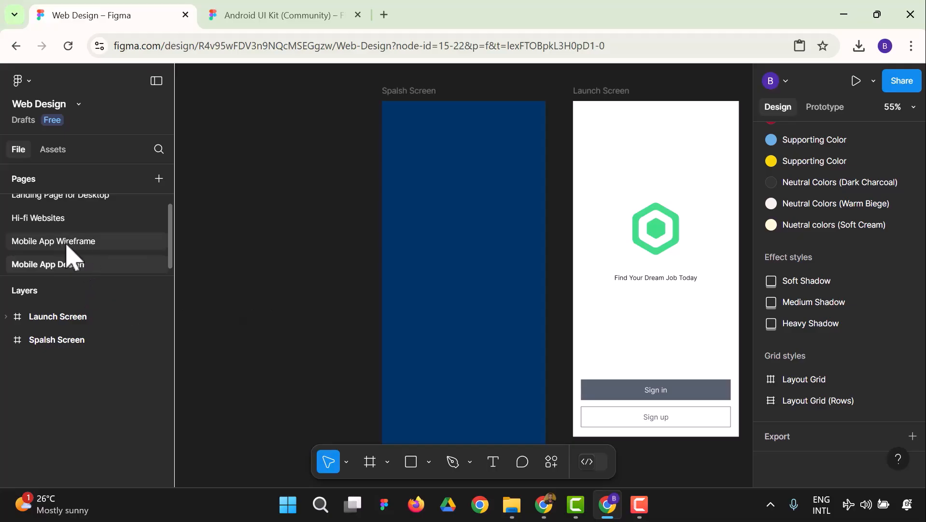
# Insert an instance of the Navigation Bar component from this file and place it over the Spalsh Screen frame.
pyautogui.click(62, 154)
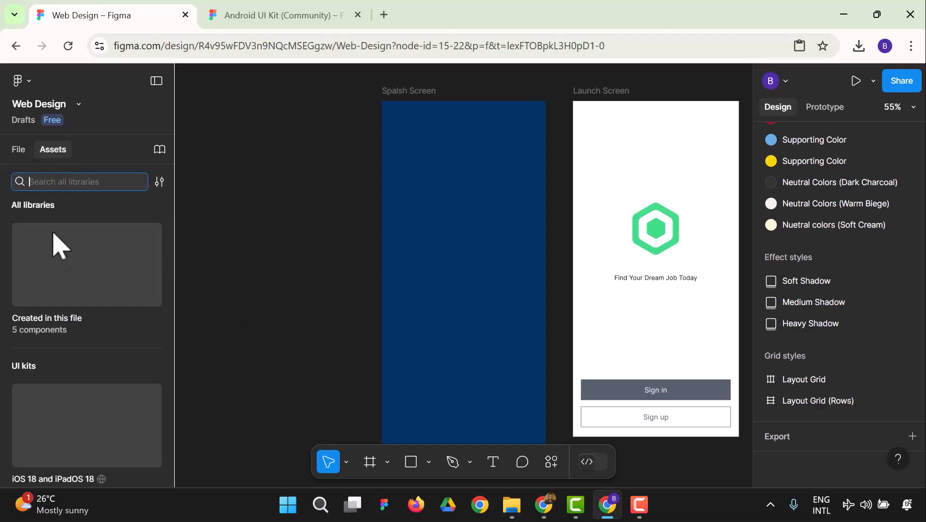
pyautogui.click(52, 308)
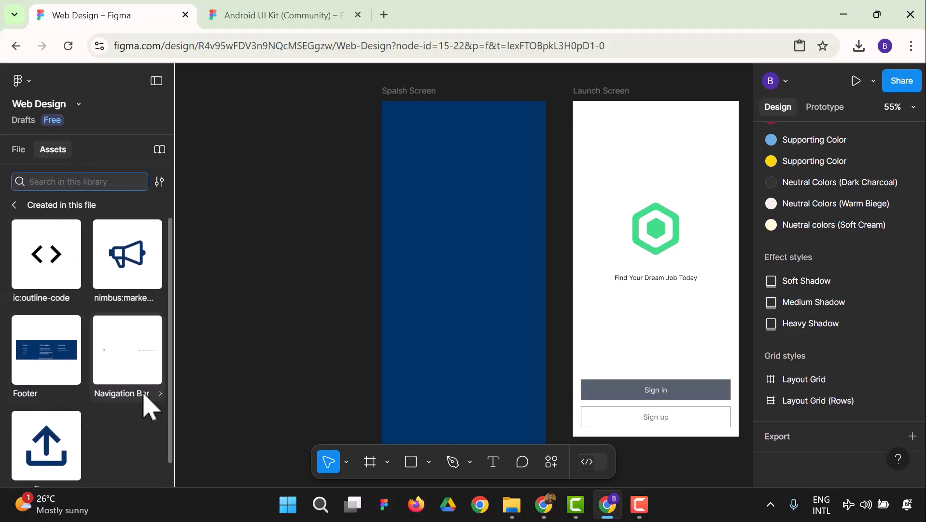
pyautogui.click(136, 377)
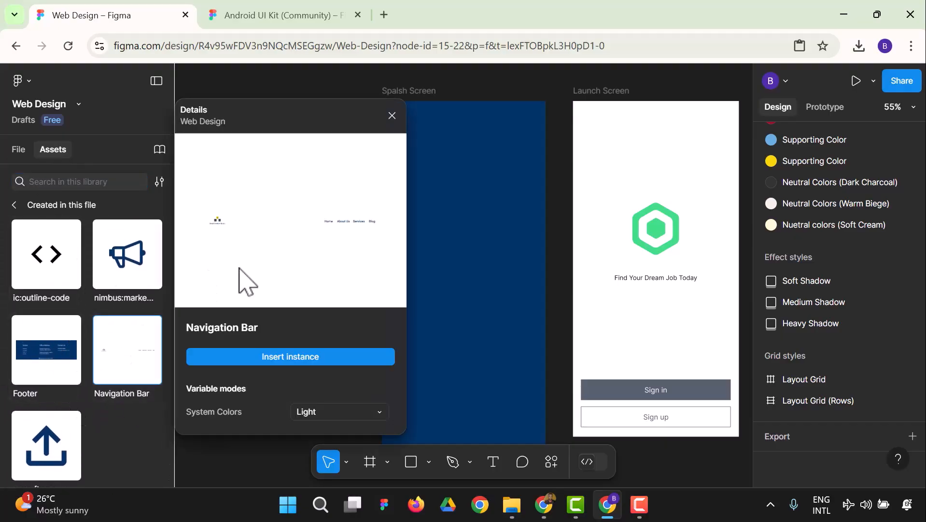
pyautogui.click(252, 363)
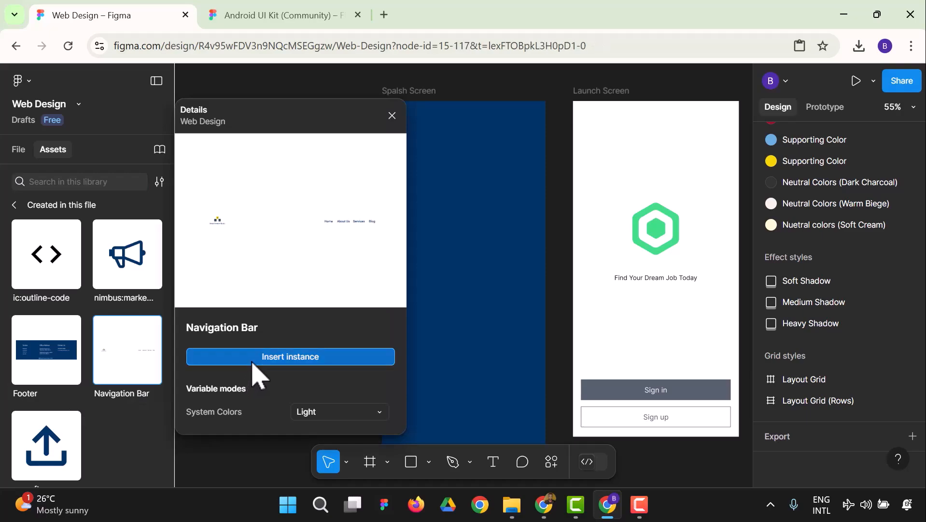
pyautogui.moveTo(275, 286); pyautogui.dragTo(398, 290)
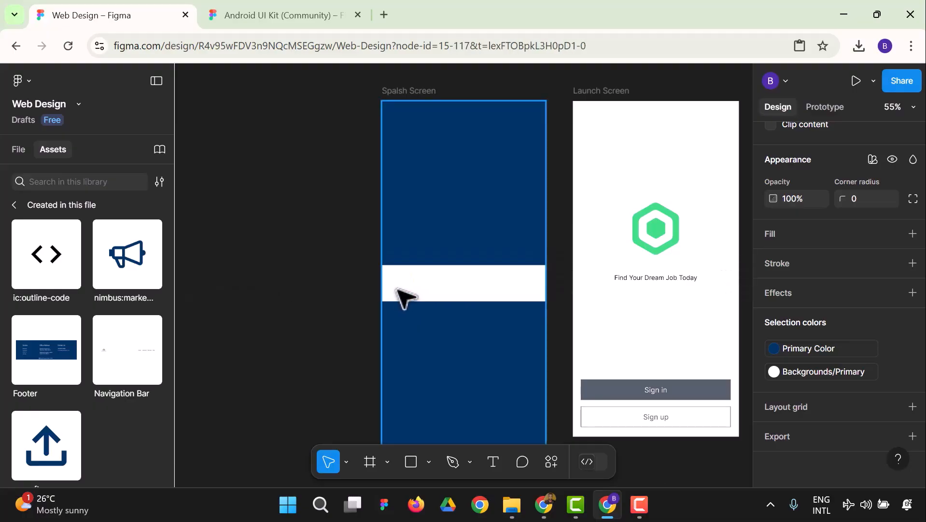
# Expand the Navigation Bar layers and shift the instance until its logo lies inside the Spalsh Screen frame.
pyautogui.click(18, 150)
pyautogui.click(22, 363)
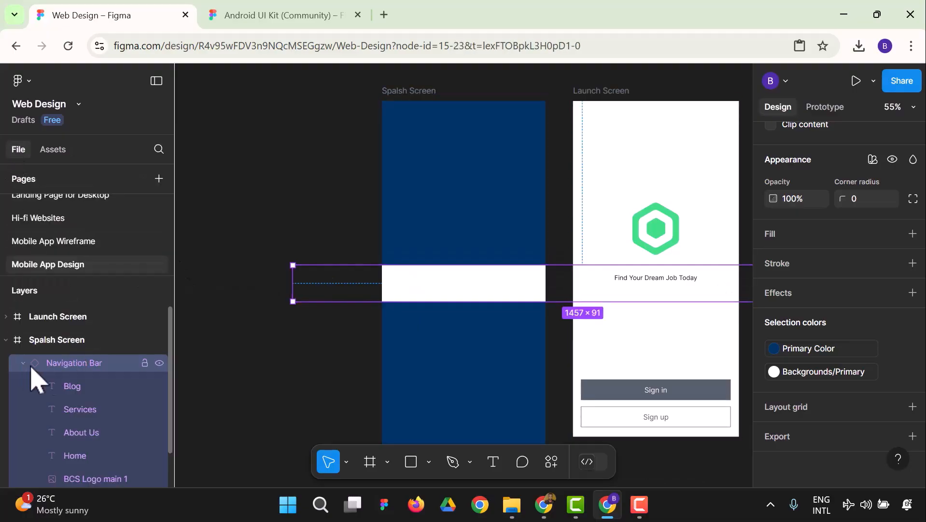
pyautogui.moveTo(434, 300); pyautogui.dragTo(493, 297)
pyautogui.rightClick(488, 297)
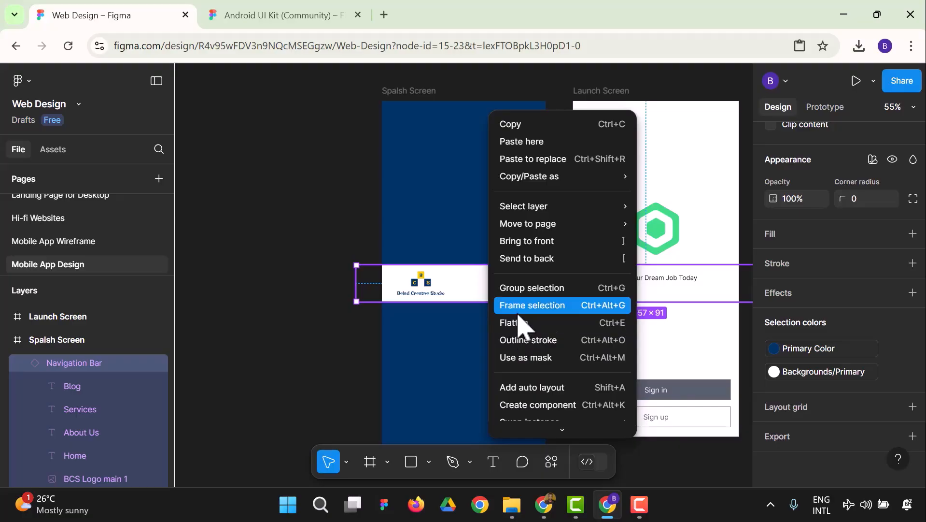
pyautogui.scroll(-3, 518, 322)
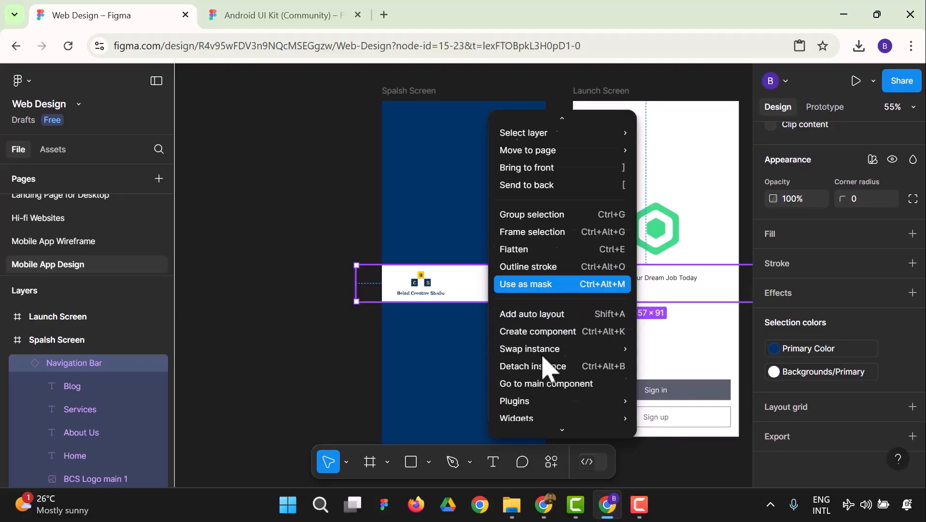
pyautogui.moveTo(543, 357)
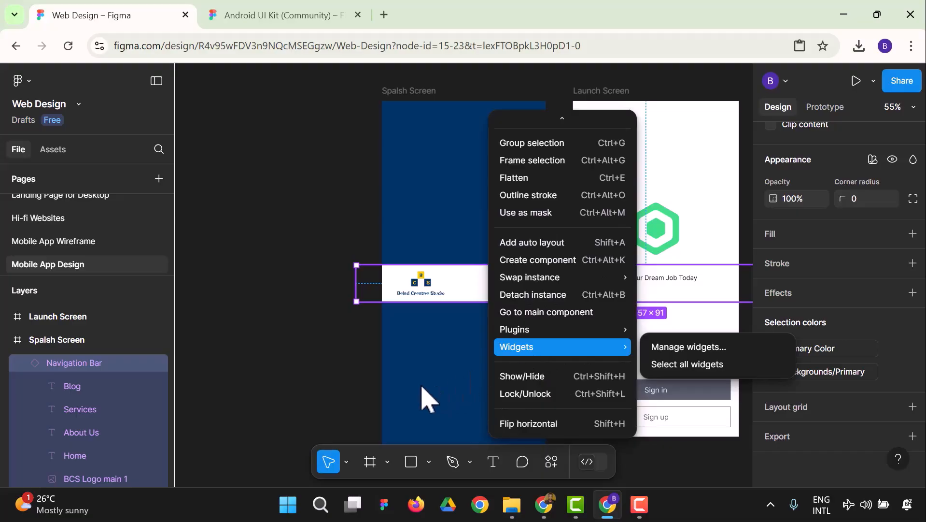
pyautogui.click(655, 366)
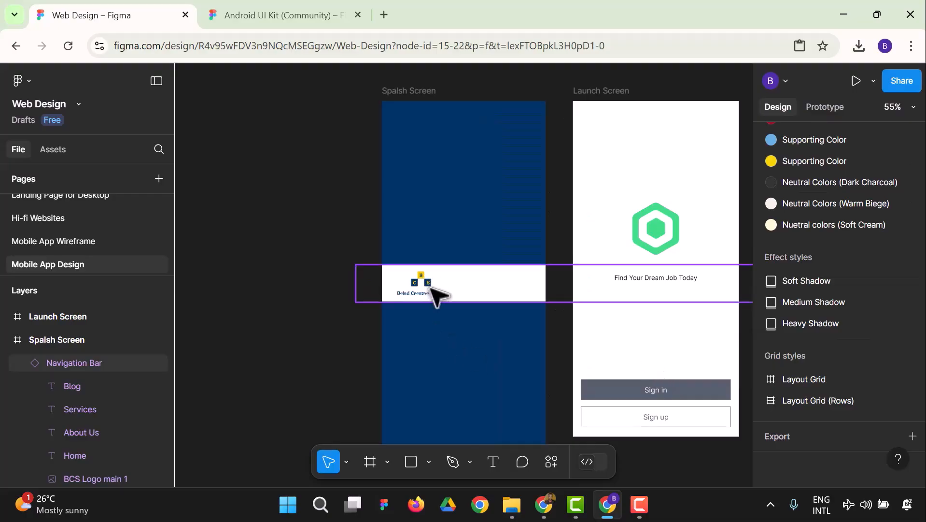
# Select the BCS Logo main 1 layer inside the Navigation Bar instance and try to move the logo separately.
pyautogui.scroll(-2, 97, 414)
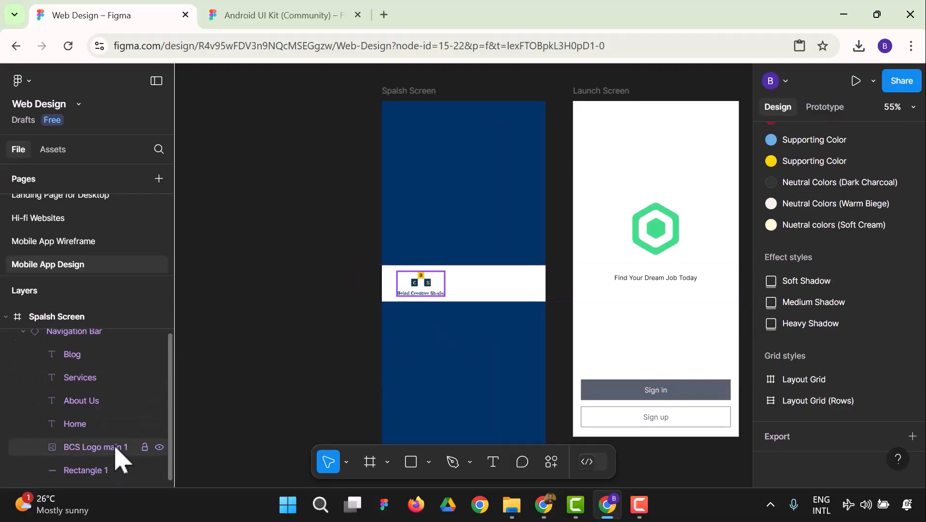
pyautogui.click(115, 447)
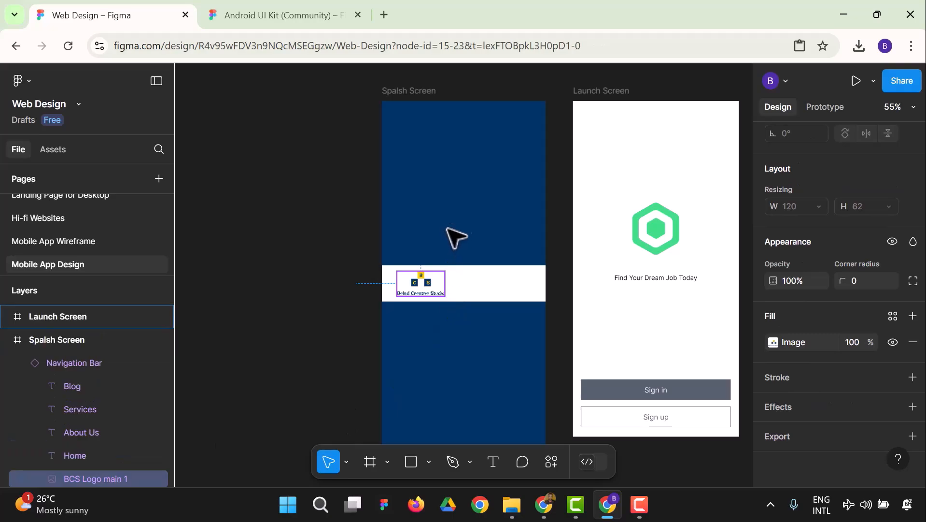
pyautogui.moveTo(427, 290); pyautogui.dragTo(478, 261)
# Flatten the Navigation Bar instance and delete the resulting vector from the Spalsh Screen frame.
pyautogui.rightClick(473, 256)
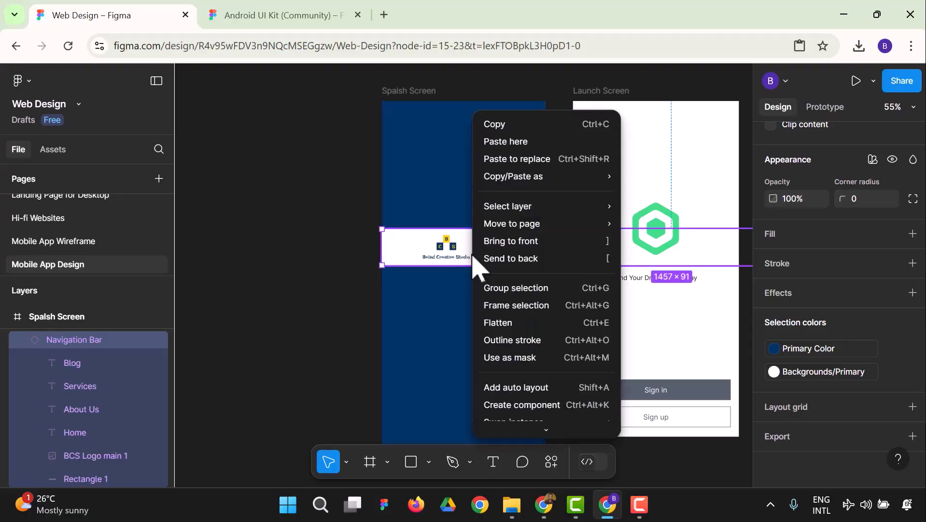
pyautogui.click(531, 322)
pyautogui.click(485, 352)
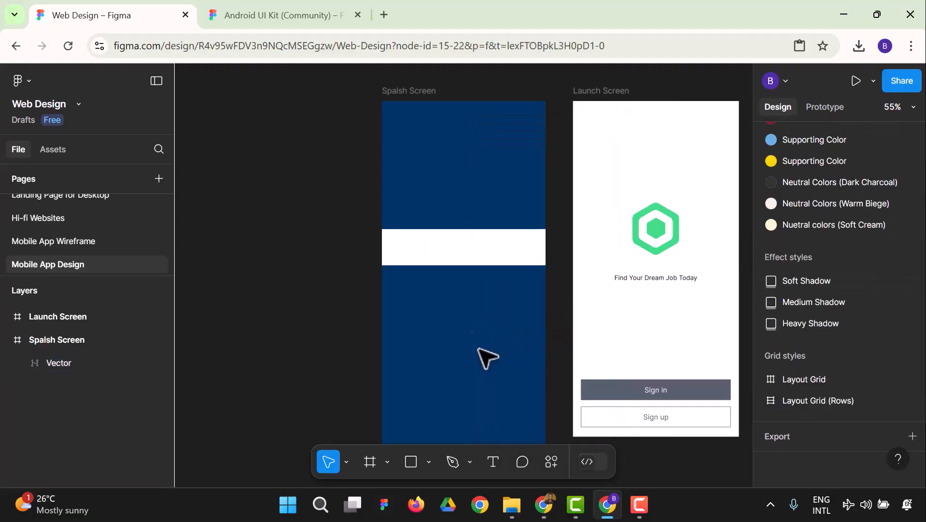
pyautogui.click(454, 253)
pyautogui.moveTo(454, 254); pyautogui.dragTo(421, 293)
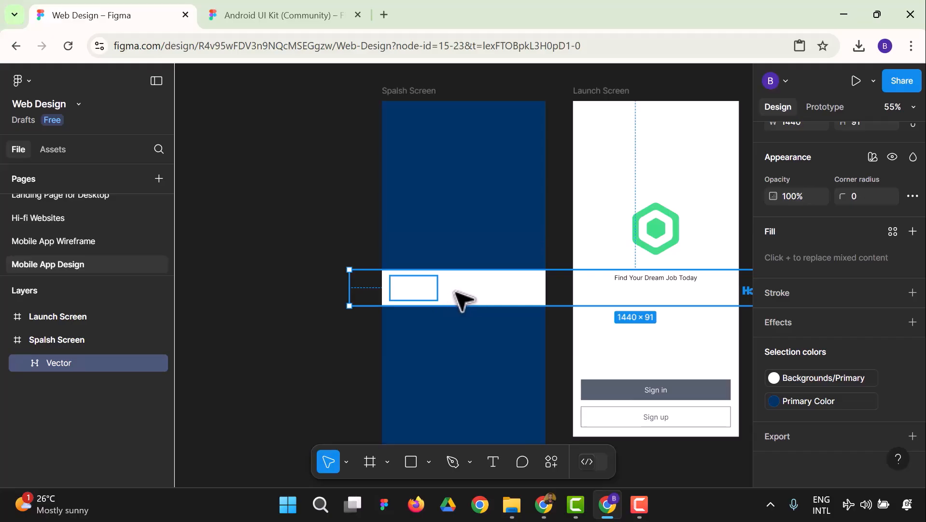
pyautogui.press('Delete')
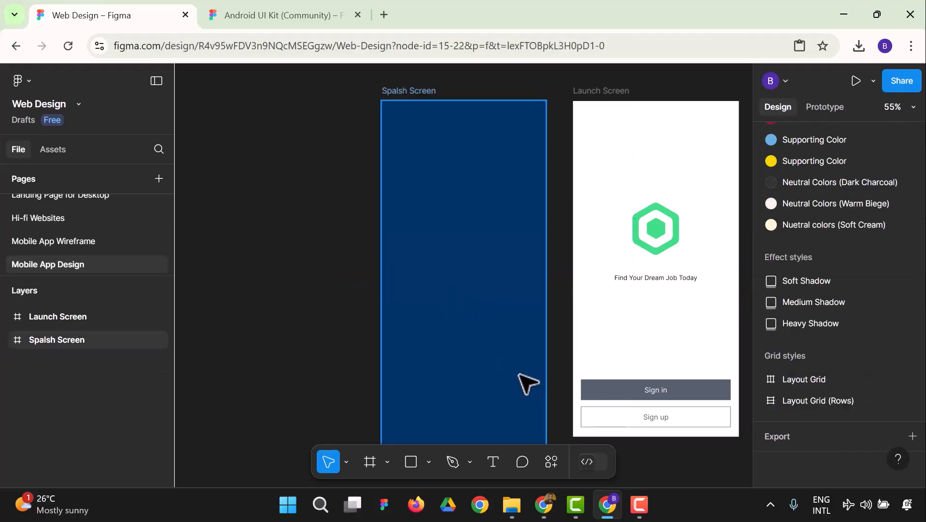
# Switch to File Explorer and bring the BCS Logo main image from Downloads > BCS Project into the middle of the Spalsh Screen frame.
pyautogui.click(511, 505)
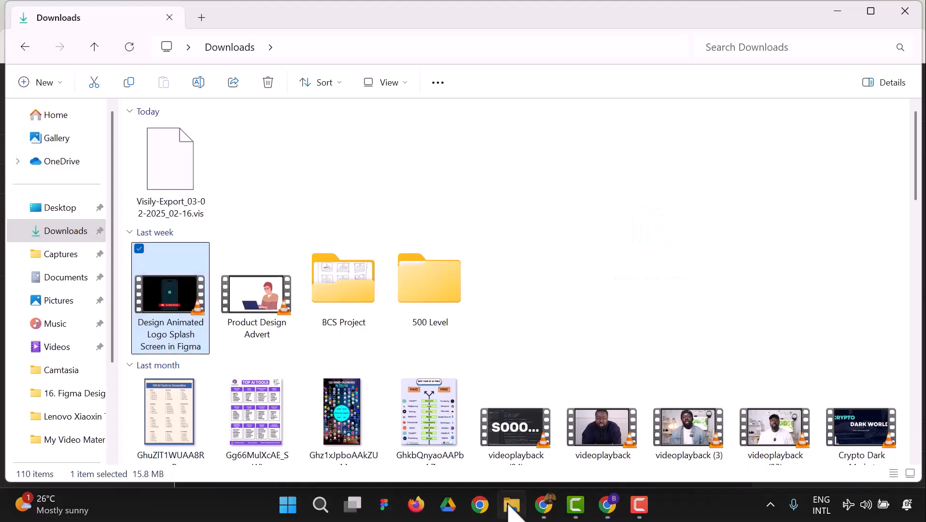
pyautogui.doubleClick(341, 292)
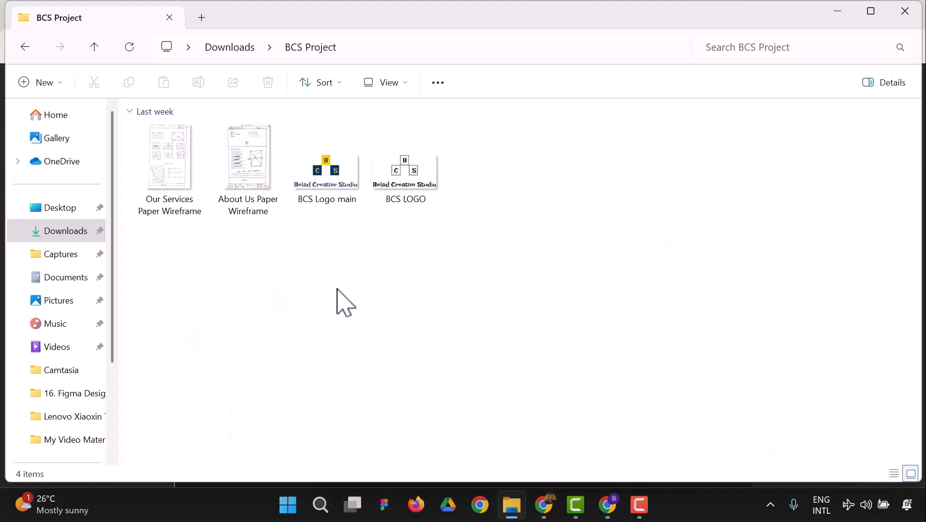
pyautogui.click(321, 187)
pyautogui.moveTo(321, 189); pyautogui.dragTo(476, 285)
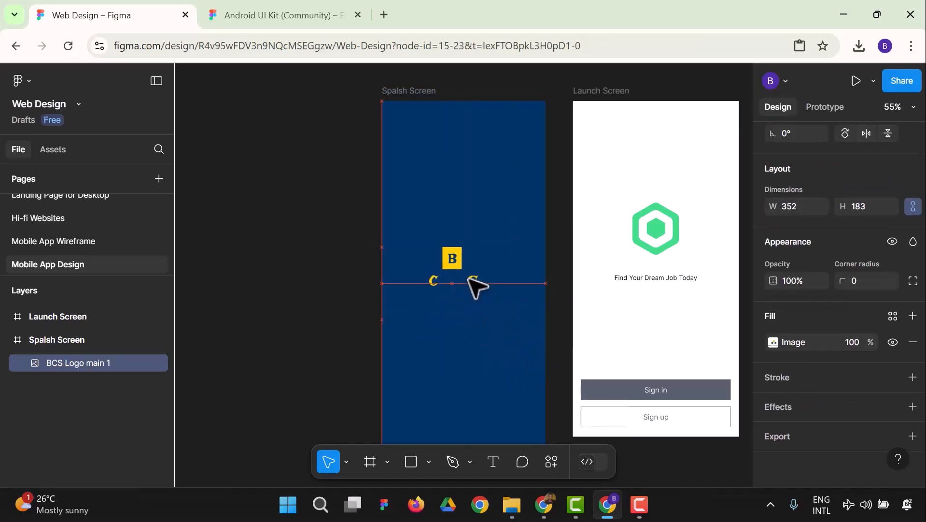
pyautogui.click(476, 148)
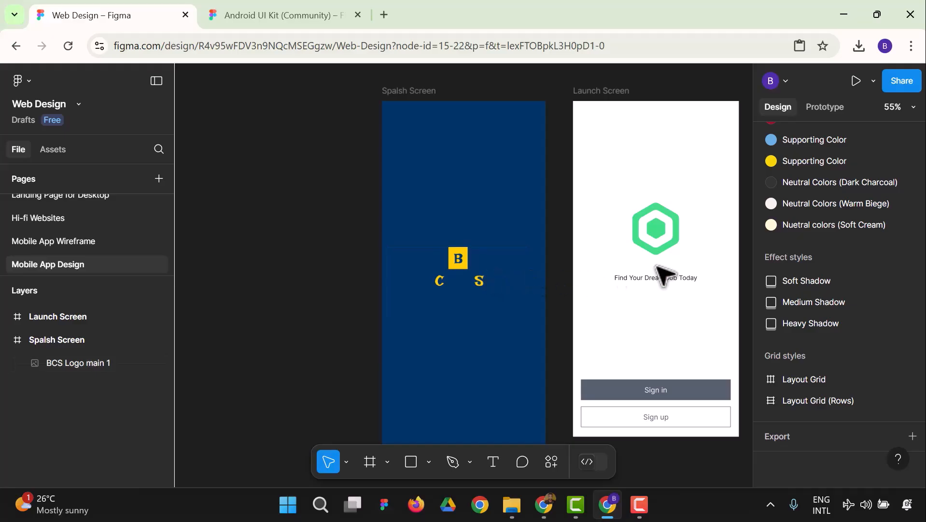
# Change the Spalsh Screen frame's fill to the light blue Supporting Color style.
pyautogui.scroll(5, 858, 352)
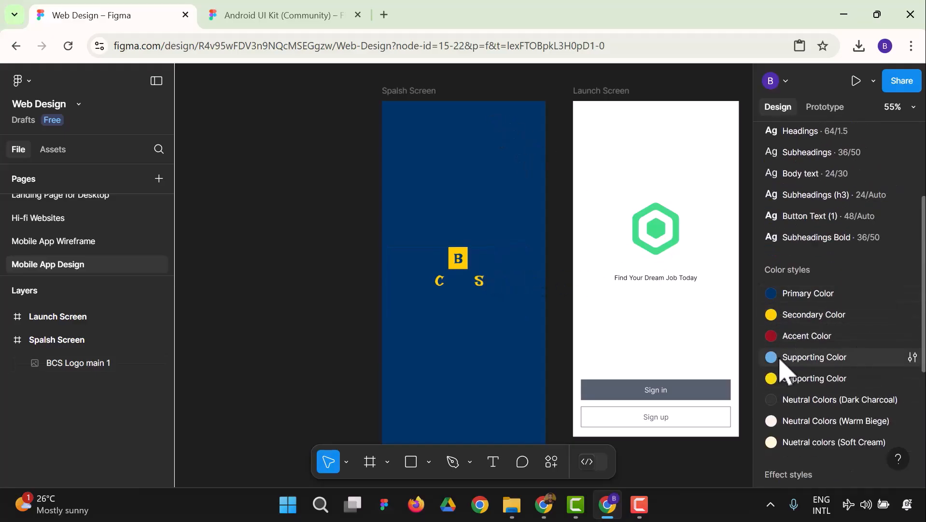
pyautogui.click(779, 360)
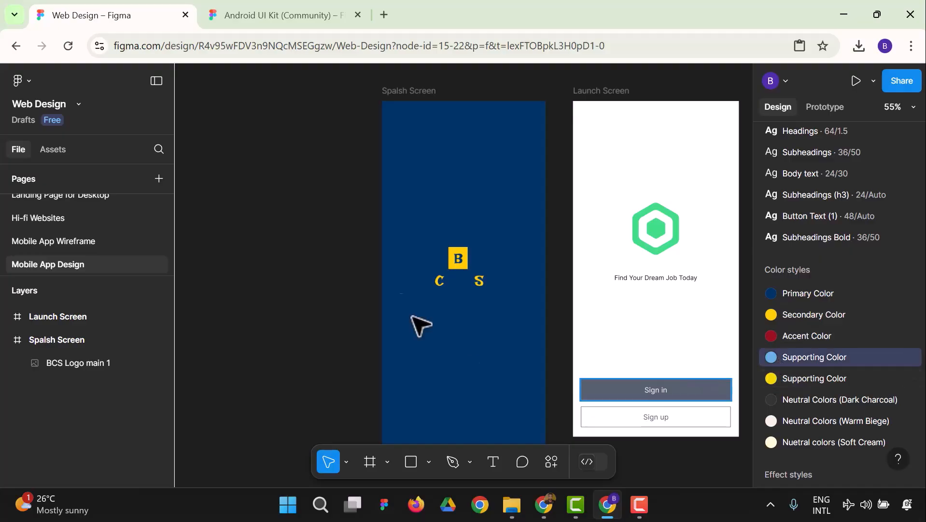
pyautogui.click(404, 92)
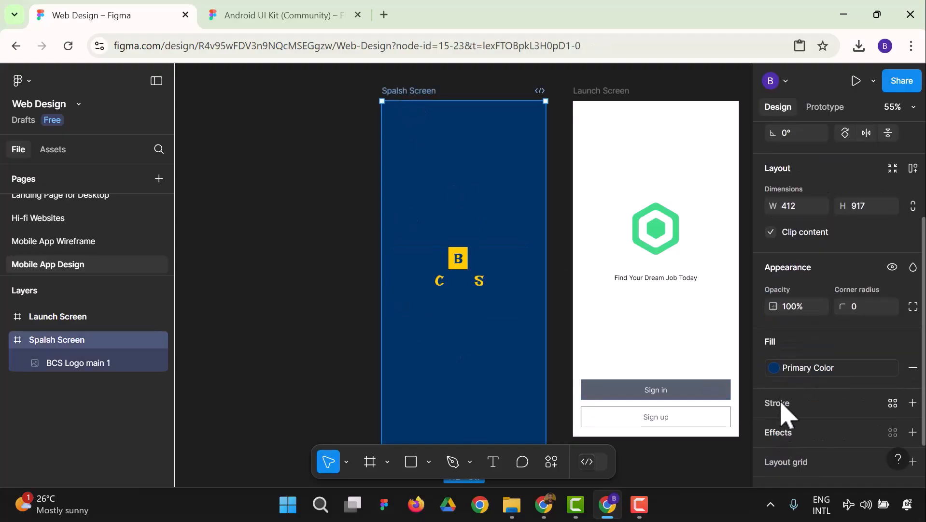
pyautogui.click(775, 368)
pyautogui.click(645, 342)
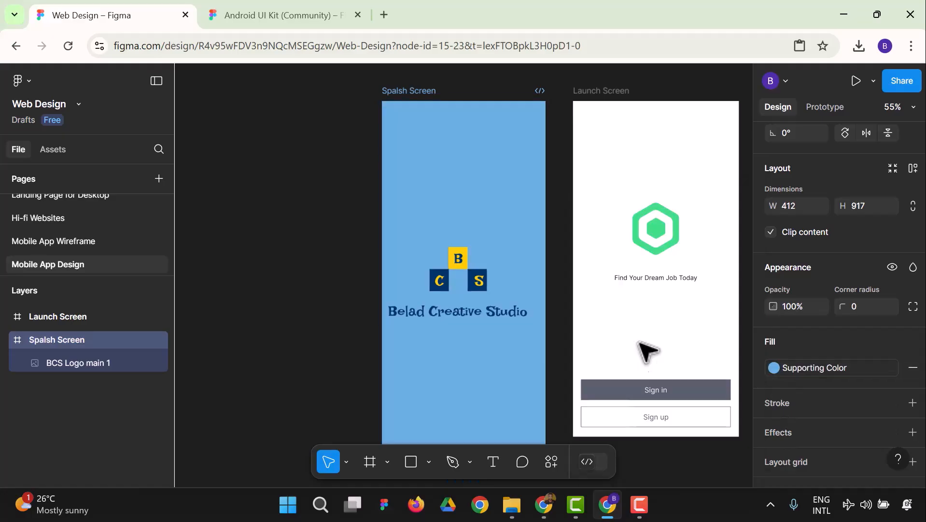
pyautogui.click(288, 344)
# Try to shrink the BCS logo with its proportions locked to about 224 × 142 and centre it, then undo both changes.
pyautogui.scroll(-1, 367, 348)
pyautogui.click(475, 264)
pyautogui.moveTo(528, 303); pyautogui.dragTo(479, 266)
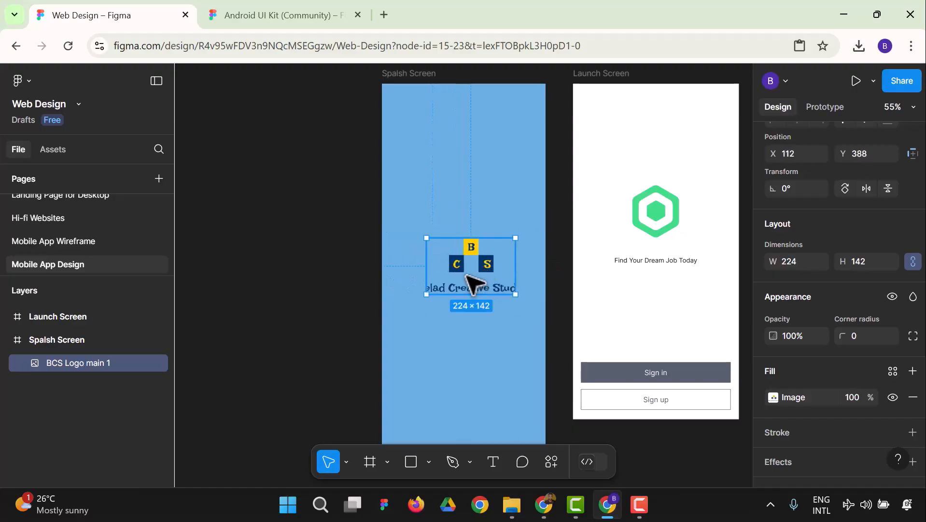
pyautogui.hotkey('ctrl', 'z')
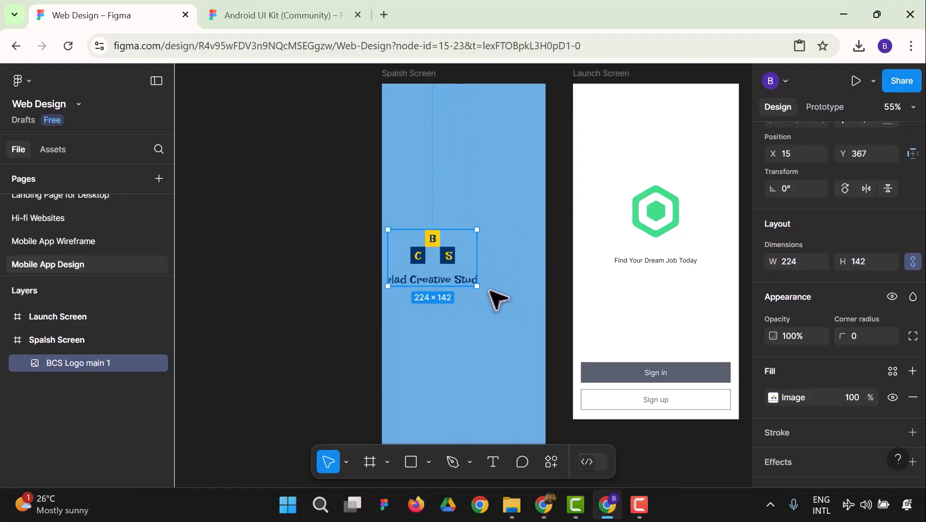
pyautogui.hotkey('ctrl', 'z')
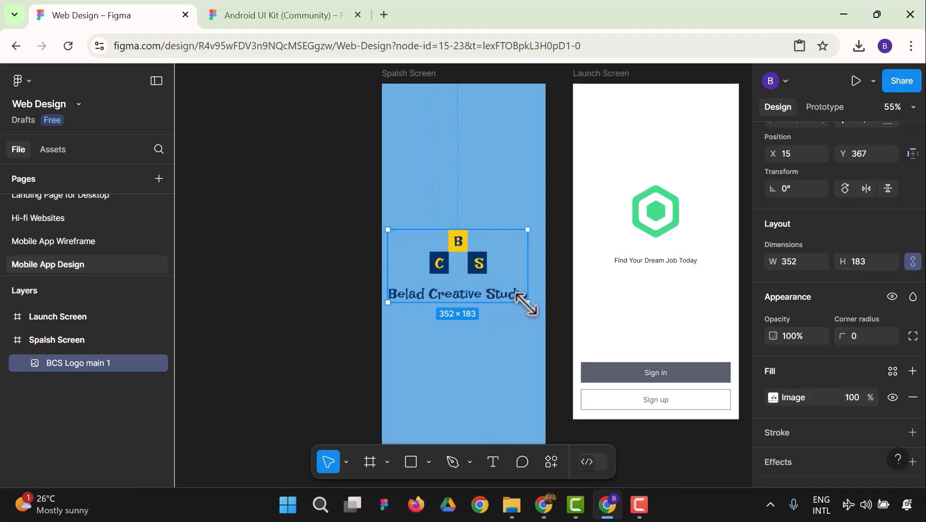
# Unlock the BCS logo's aspect ratio, shrink the logo to about 257 × 136 and centre it on the Spalsh Screen frame.
pyautogui.click(913, 262)
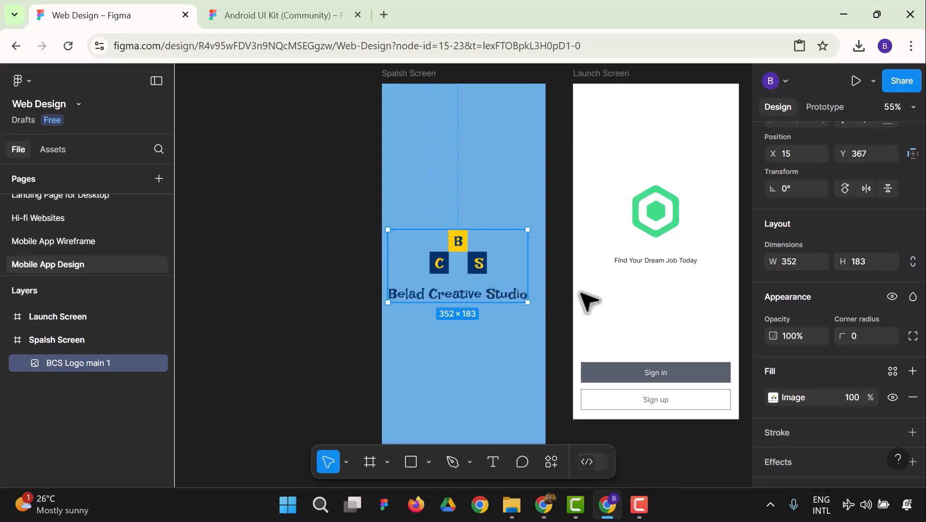
pyautogui.moveTo(528, 302); pyautogui.dragTo(490, 283)
pyautogui.moveTo(445, 255); pyautogui.dragTo(466, 271)
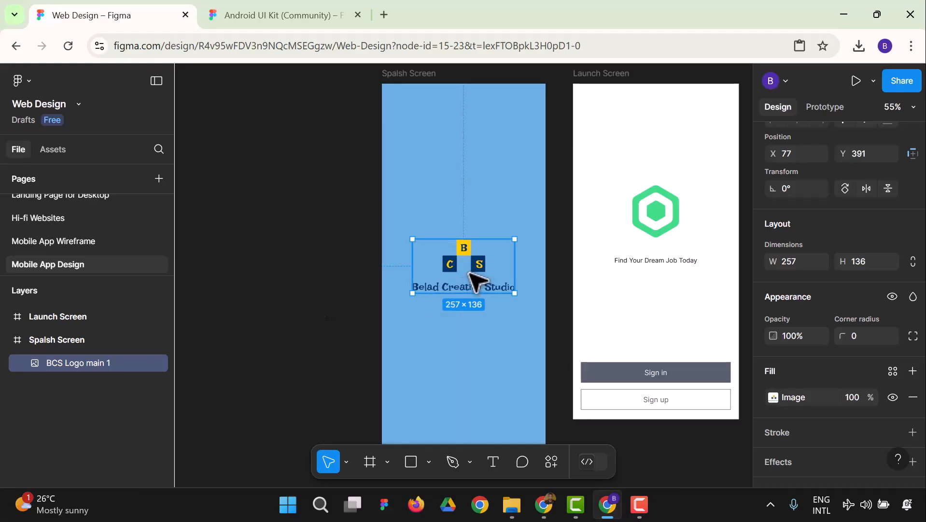
pyautogui.click(338, 319)
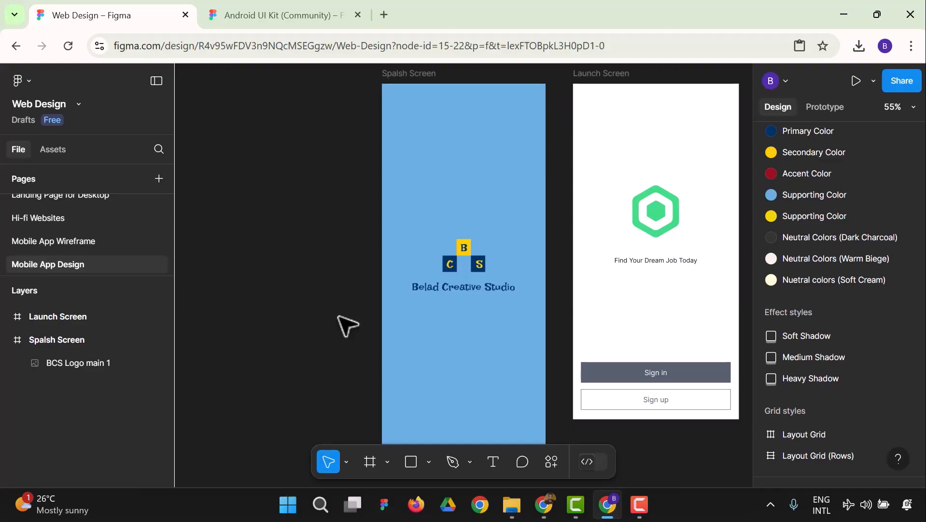
# Look through the components created in the Web Design file for a button component.
pyautogui.scroll(-1, 492, 374)
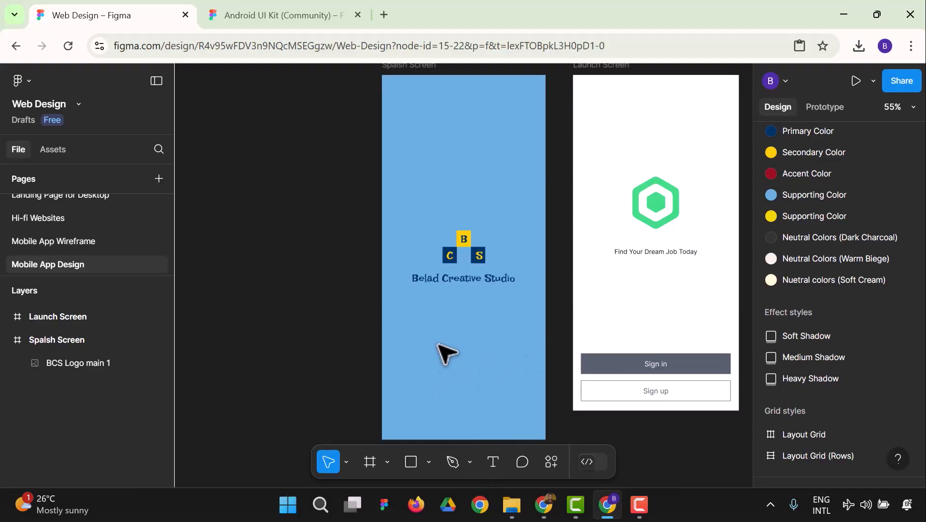
pyautogui.scroll(-2, 429, 367)
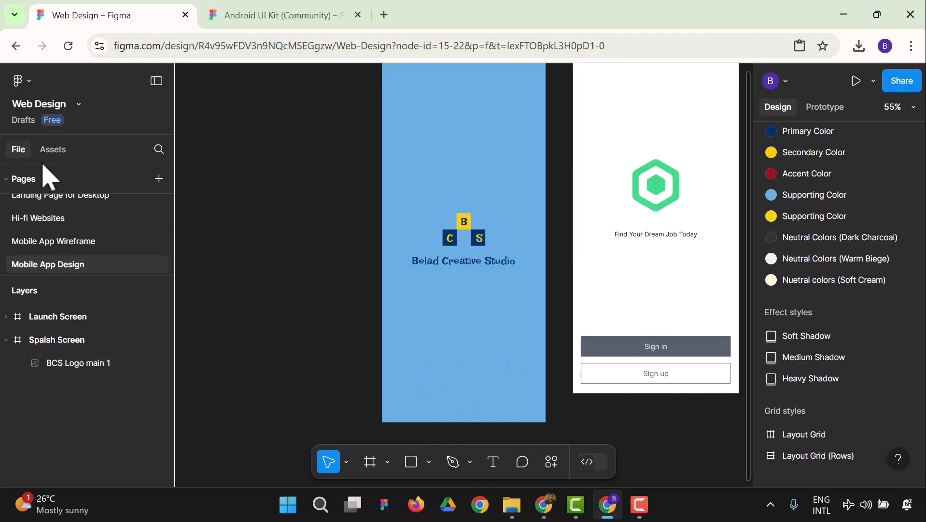
pyautogui.click(50, 150)
pyautogui.scroll(-1, 104, 314)
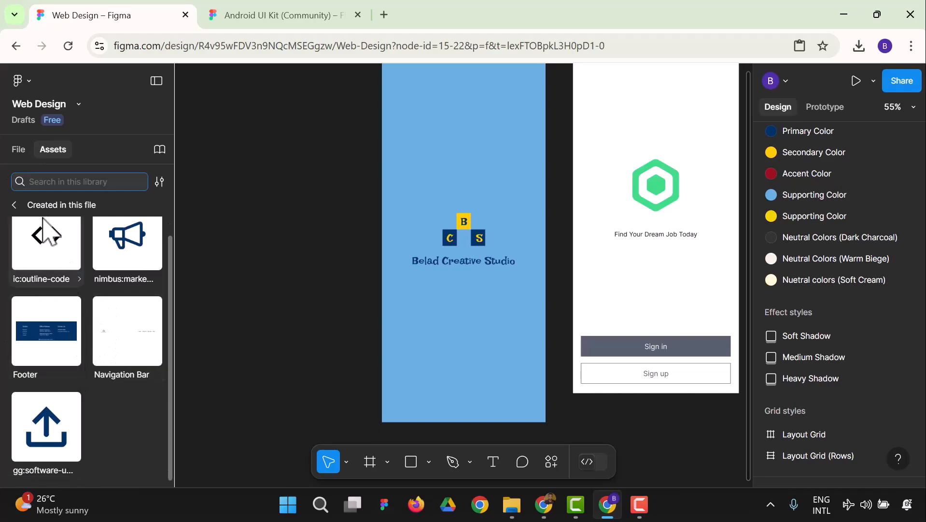
pyautogui.click(19, 151)
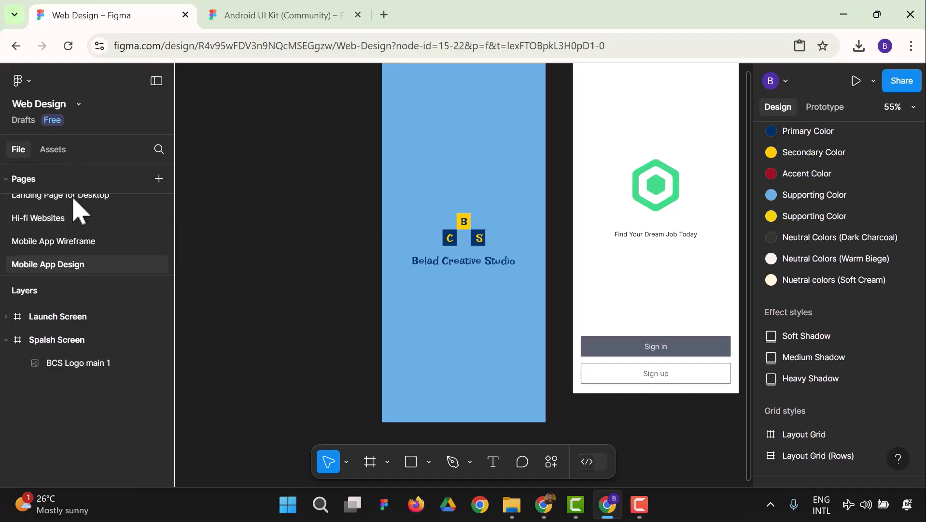
# Switch to the Android UI Kit (Community) file, open its Guide page and search the file's assets for buttons.
pyautogui.click(274, 15)
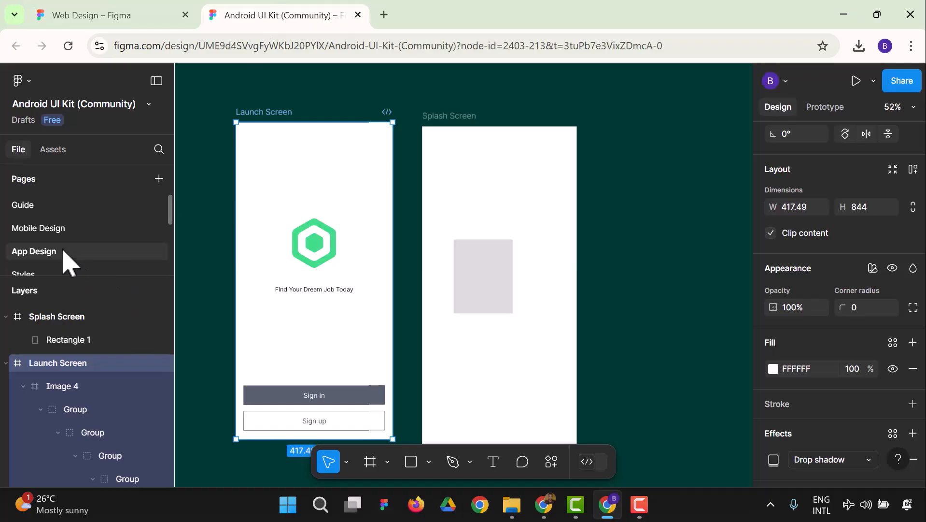
pyautogui.click(32, 207)
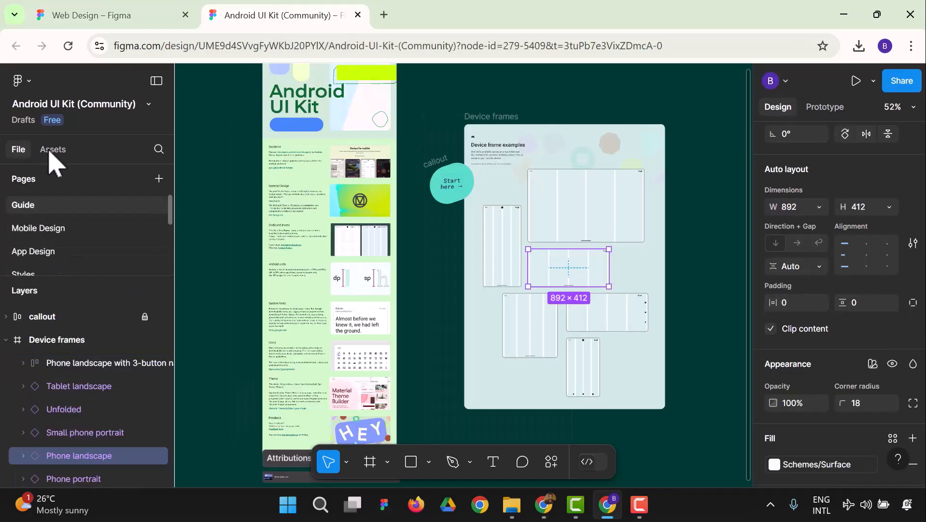
pyautogui.click(51, 151)
pyautogui.write('butttom')
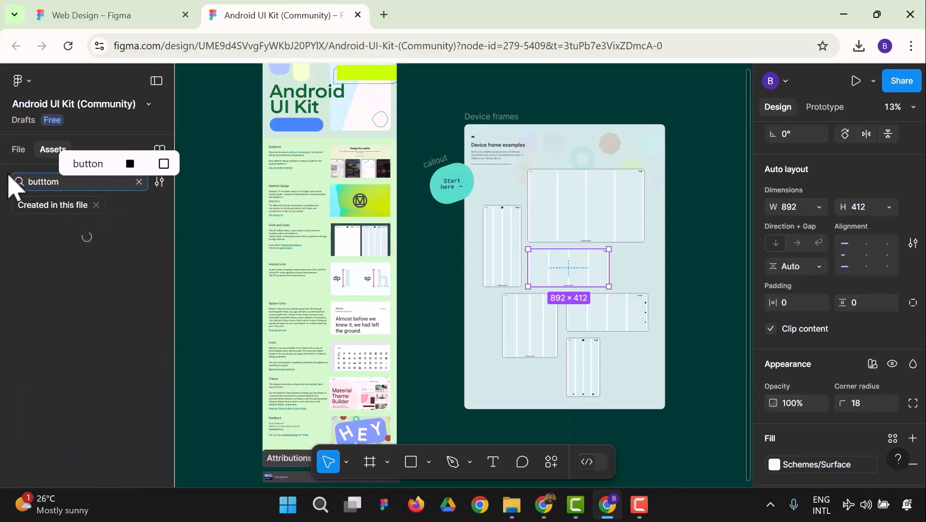
pyautogui.press('BackSpace')
pyautogui.write('n')
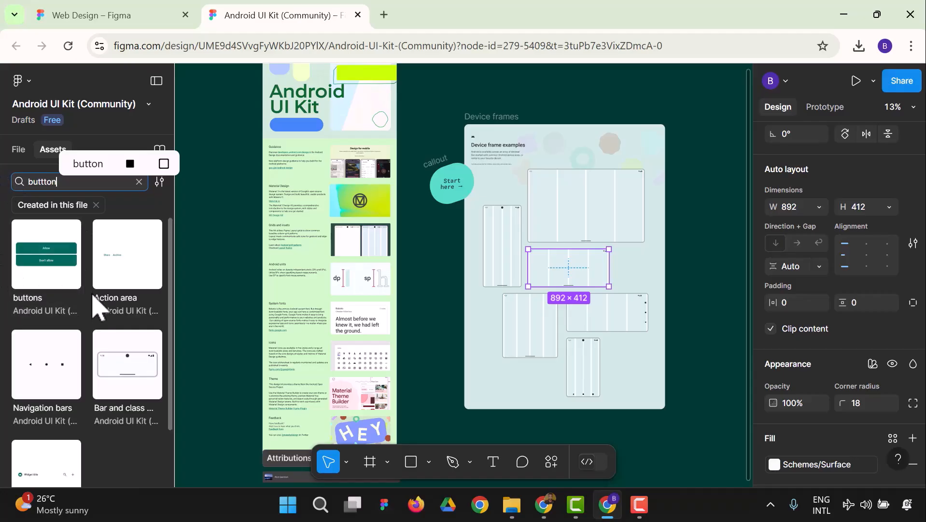
# Examine the details, label properties and variable modes of the buttons component.
pyautogui.click(65, 266)
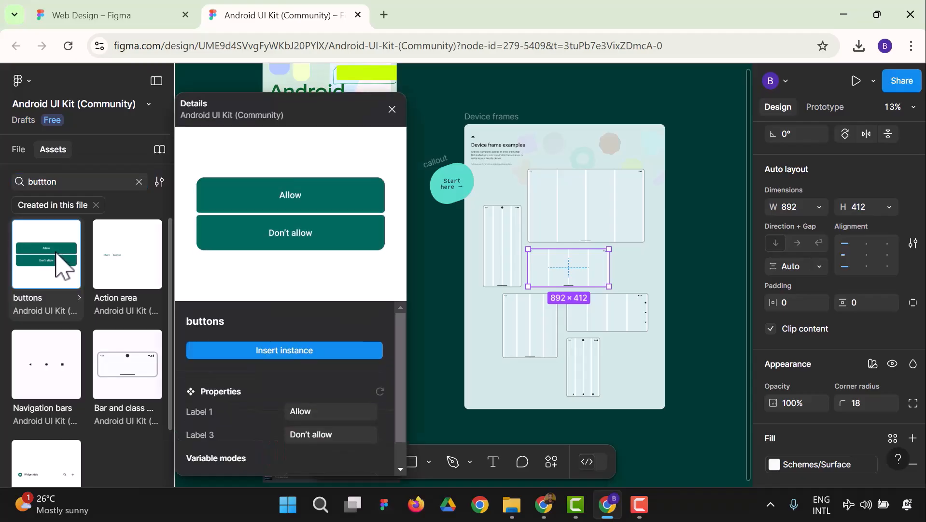
pyautogui.rightClick(63, 265)
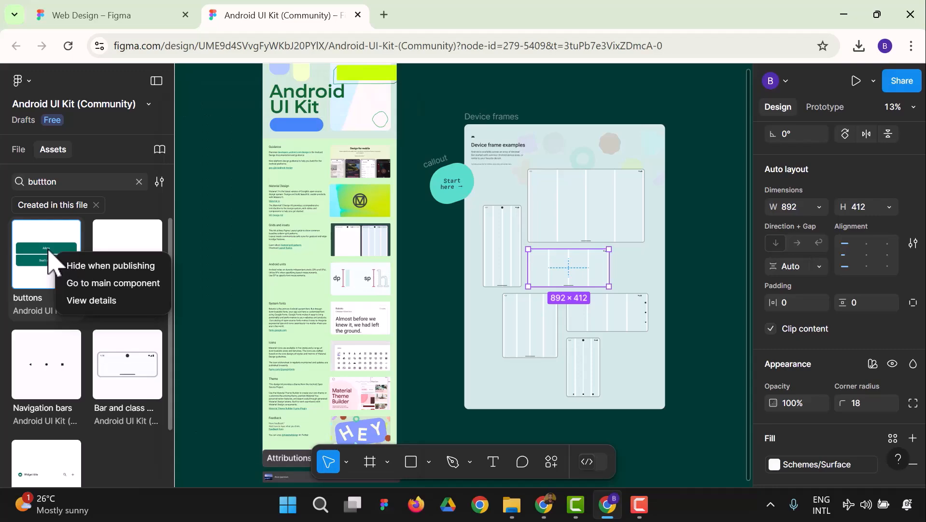
pyautogui.click(48, 250)
pyautogui.scroll(-2, 53, 263)
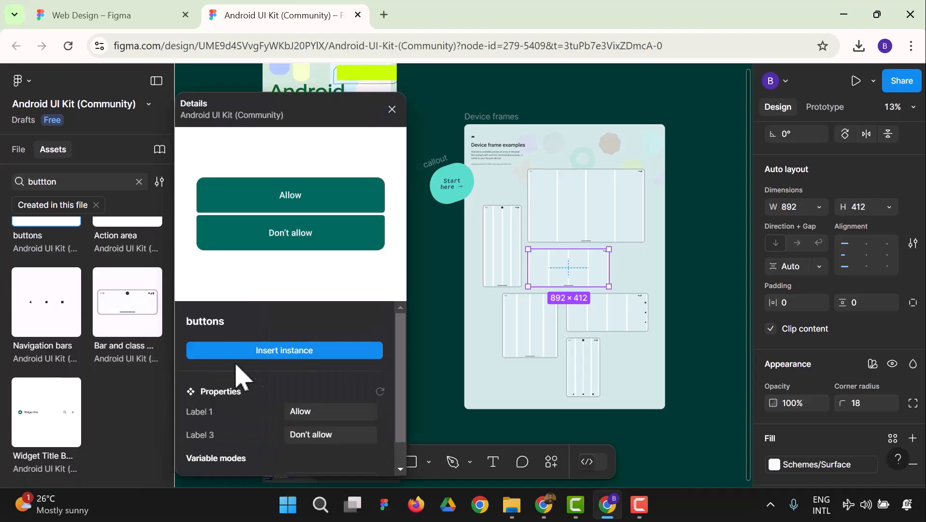
pyautogui.scroll(-1, 284, 399)
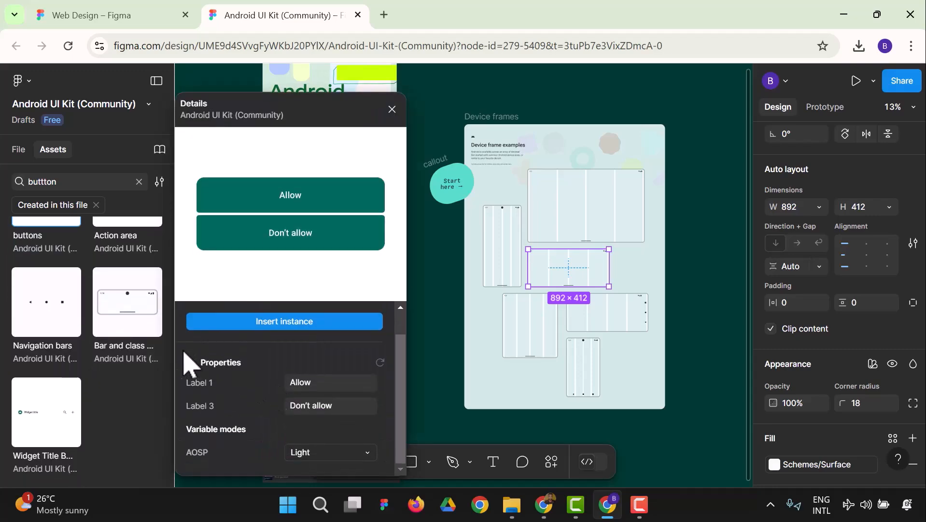
# Return to the App Design page and delete the grey rectangle from the Splash Screen frame.
pyautogui.click(18, 149)
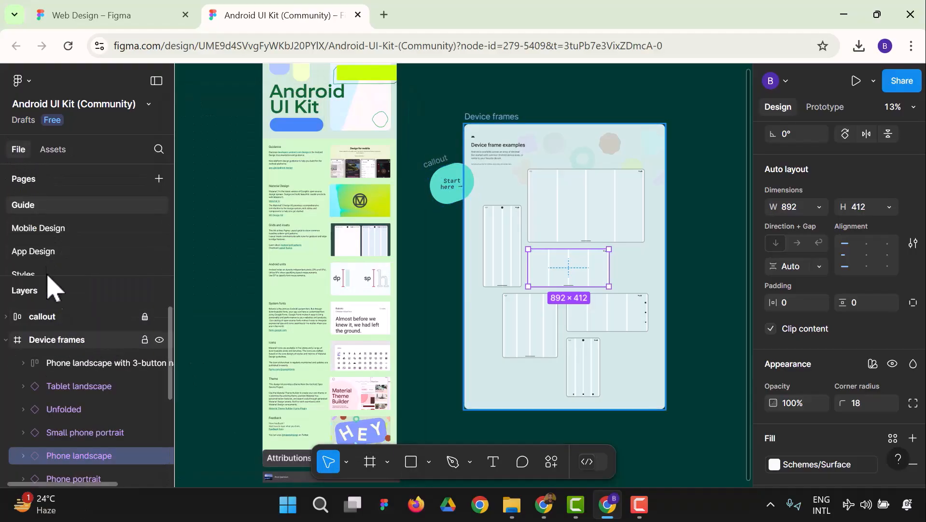
pyautogui.click(50, 256)
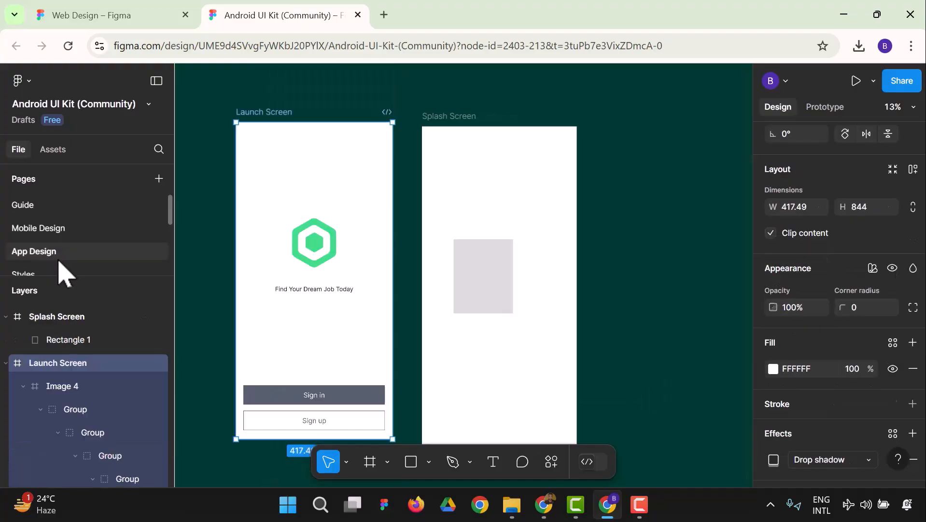
pyautogui.click(498, 295)
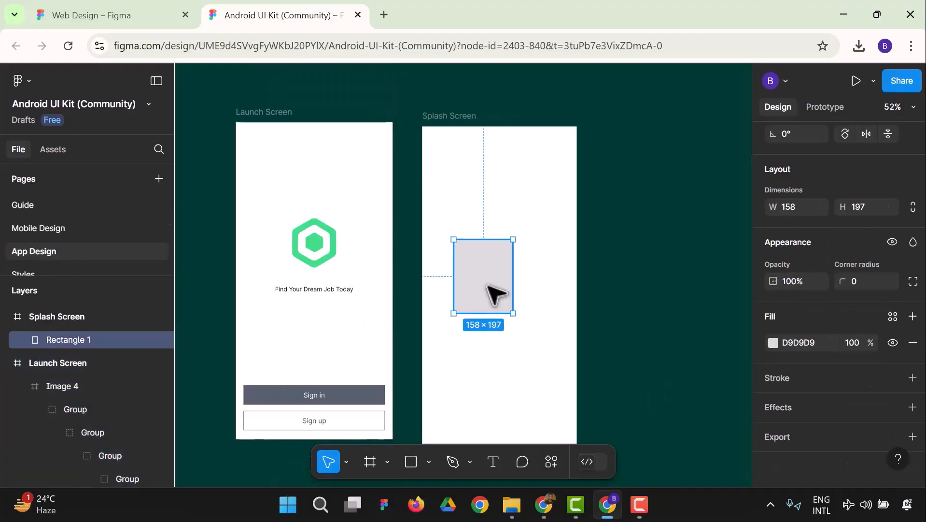
pyautogui.press('Delete')
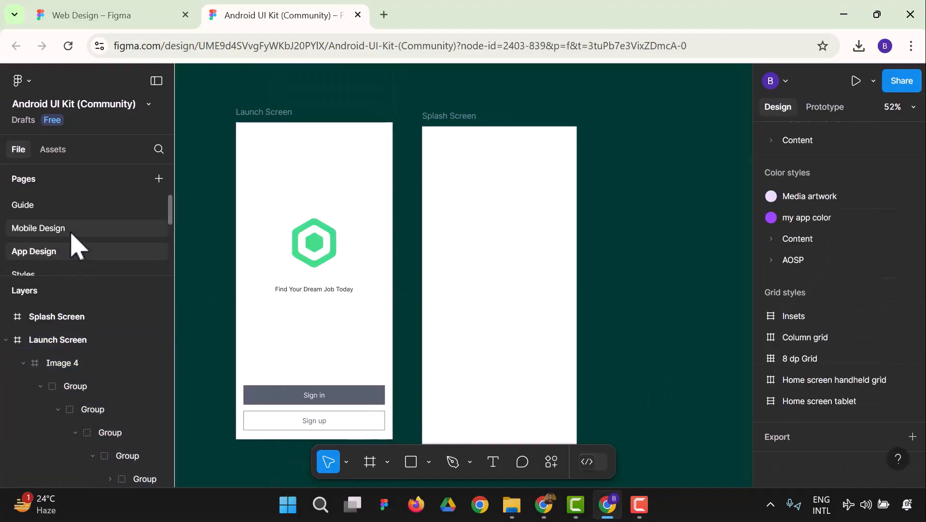
# Insert an instance of the buttons component from the kit's assets and place it inside the Splash Screen frame.
pyautogui.click(53, 152)
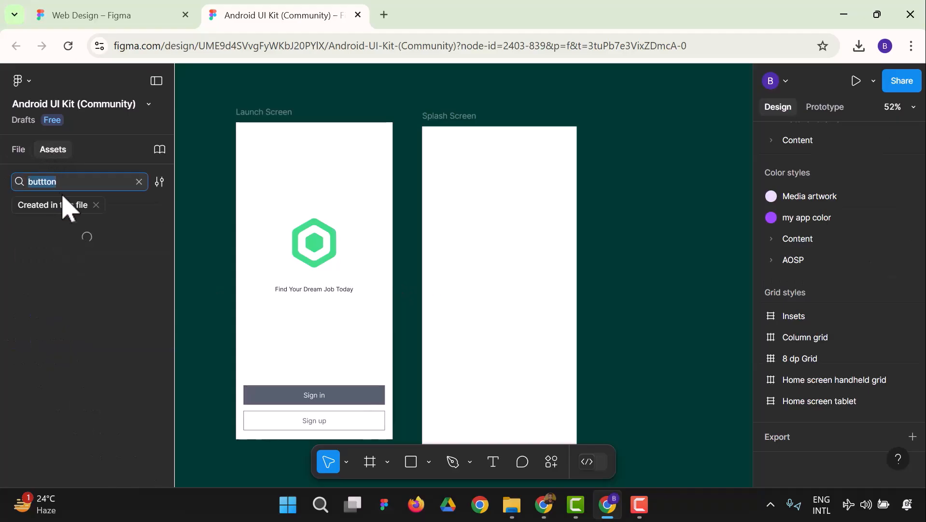
pyautogui.scroll(-2, 68, 290)
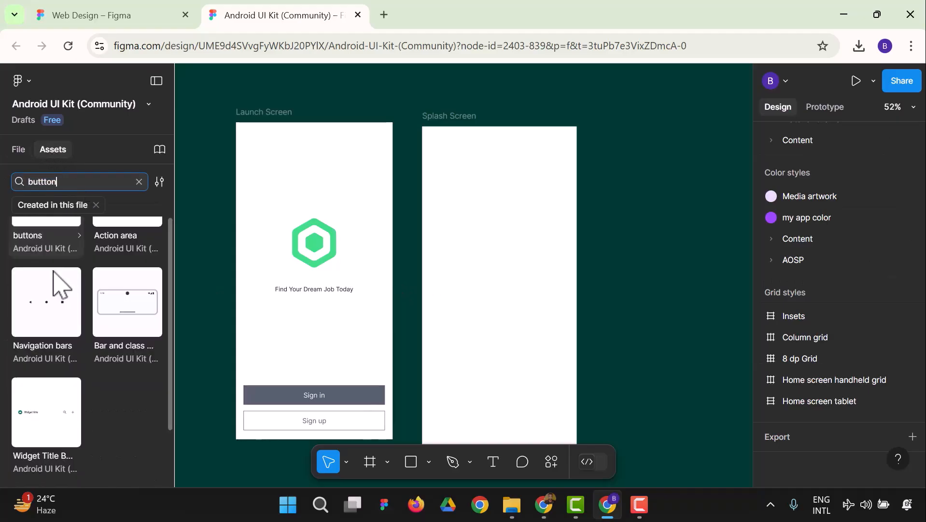
pyautogui.scroll(2, 72, 348)
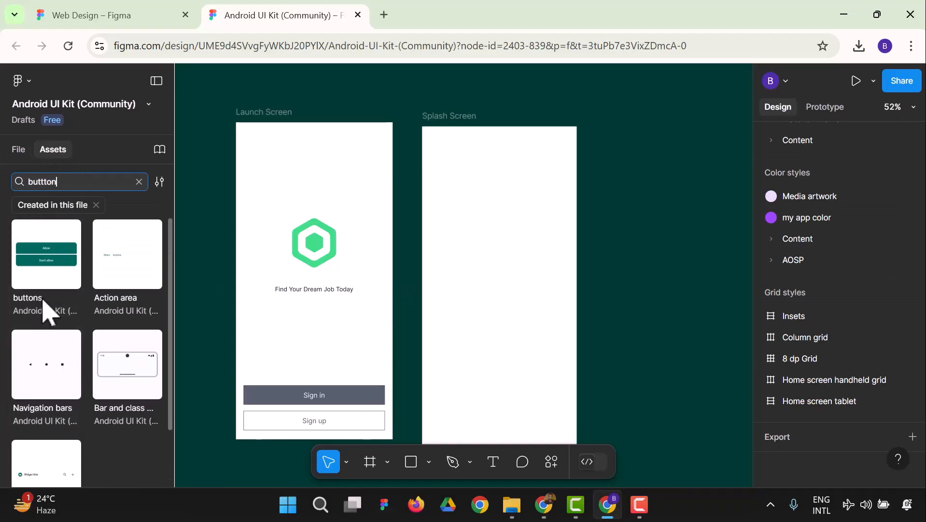
pyautogui.click(42, 265)
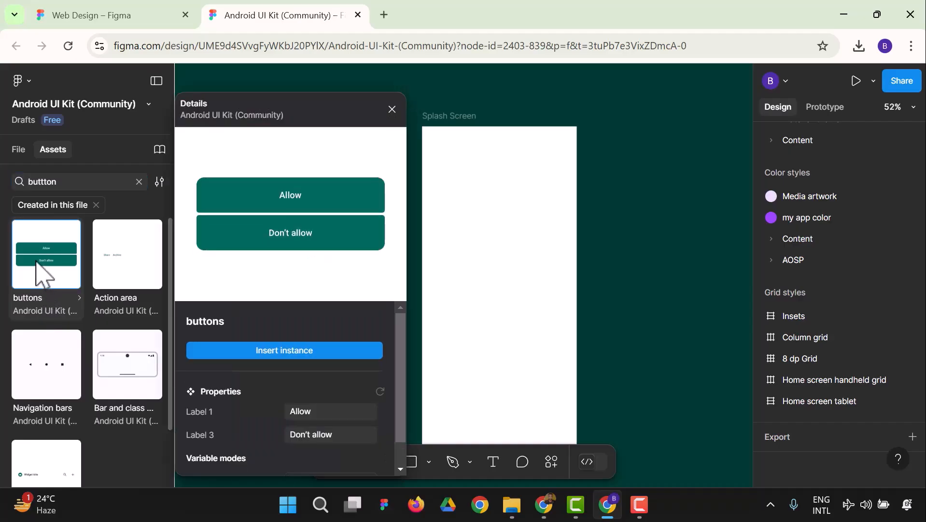
pyautogui.click(307, 350)
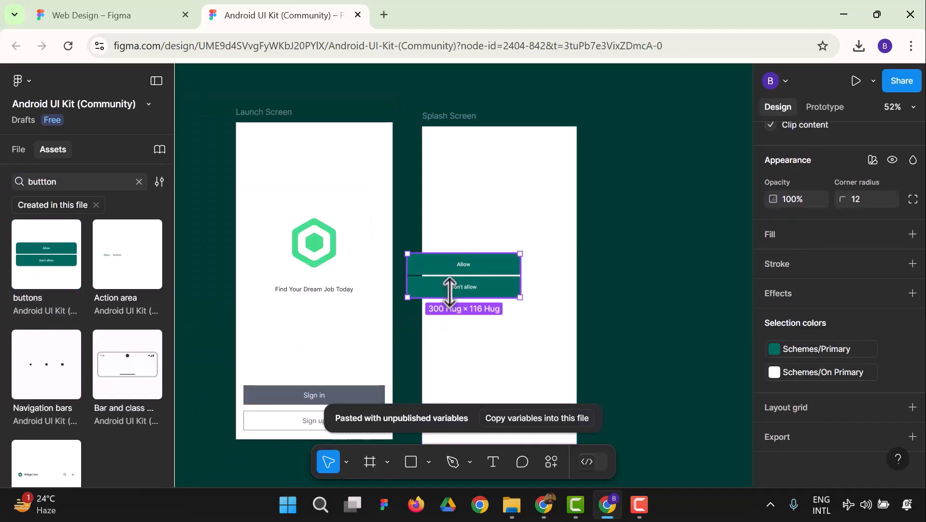
pyautogui.moveTo(449, 291); pyautogui.dragTo(481, 313)
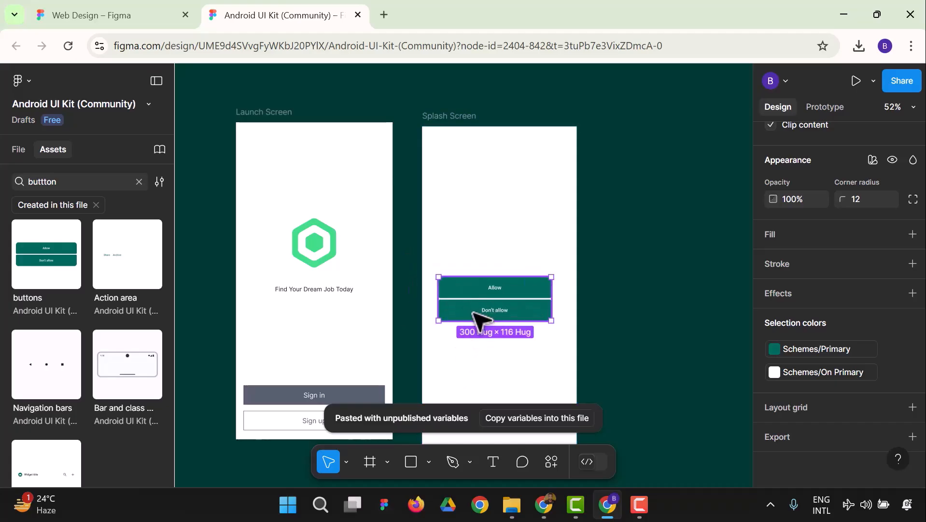
# Copy the buttons instance and paste it into the Spalsh Screen frame of the Web Design file.
pyautogui.rightClick(478, 319)
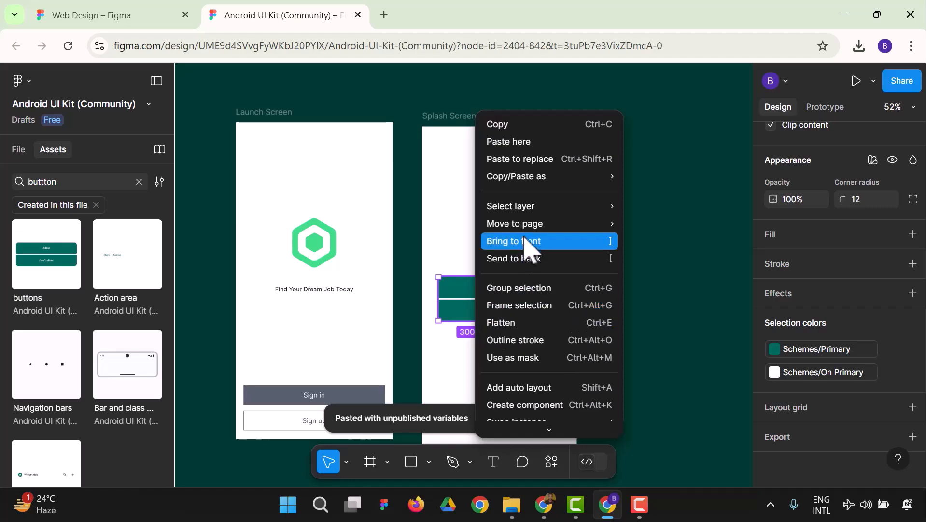
pyautogui.click(502, 127)
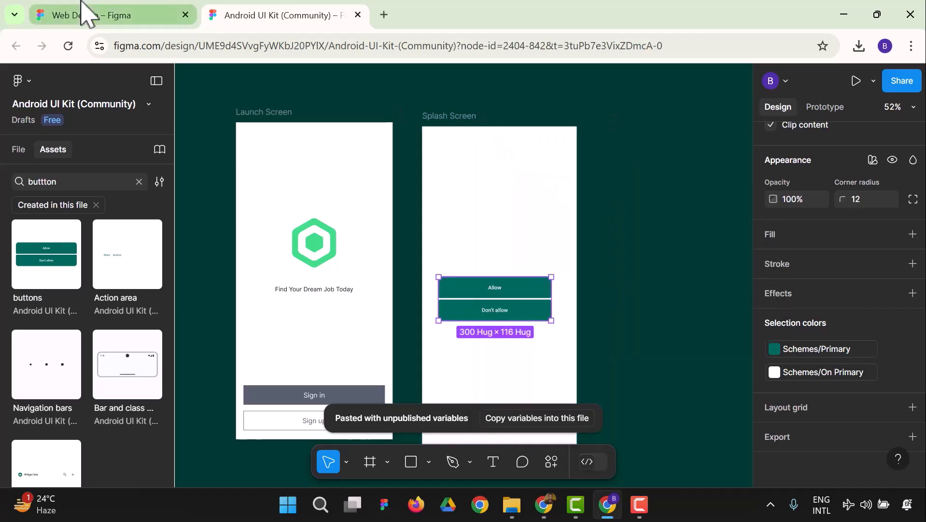
pyautogui.click(87, 12)
pyautogui.rightClick(450, 315)
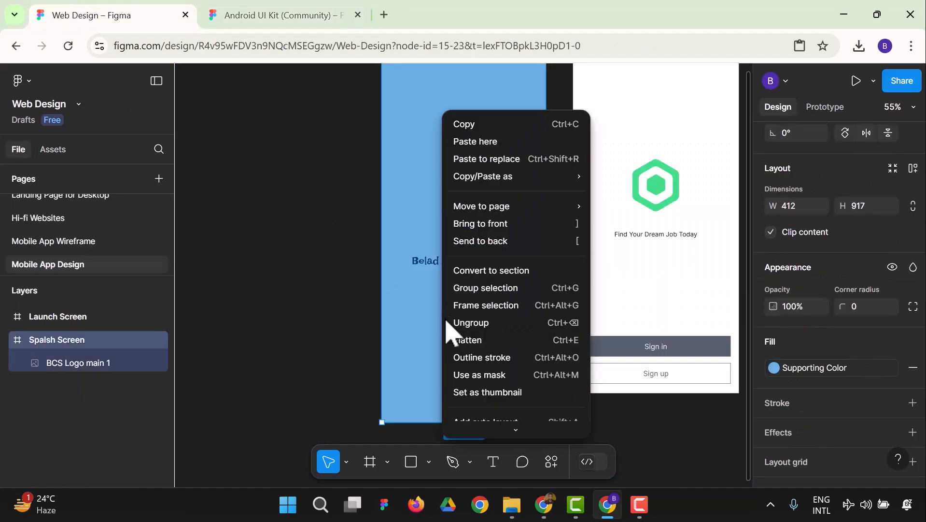
pyautogui.moveTo(474, 212)
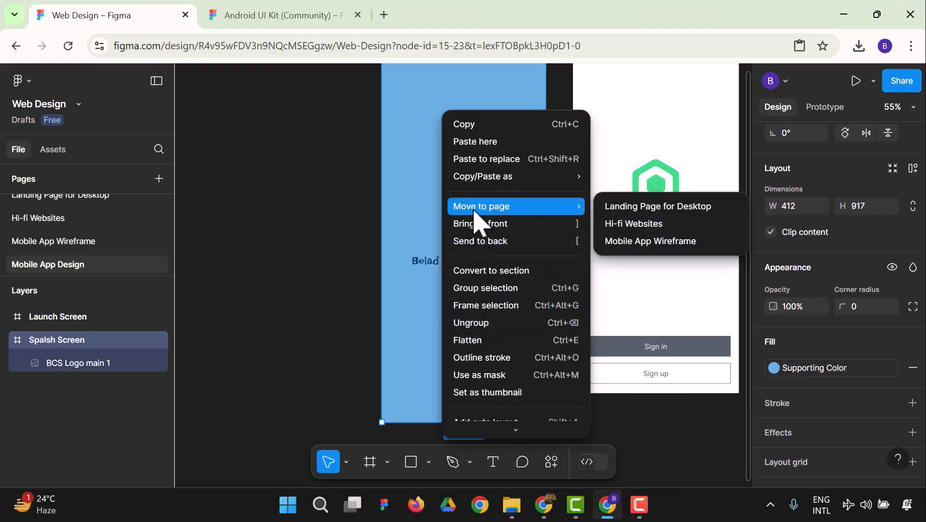
pyautogui.click(481, 142)
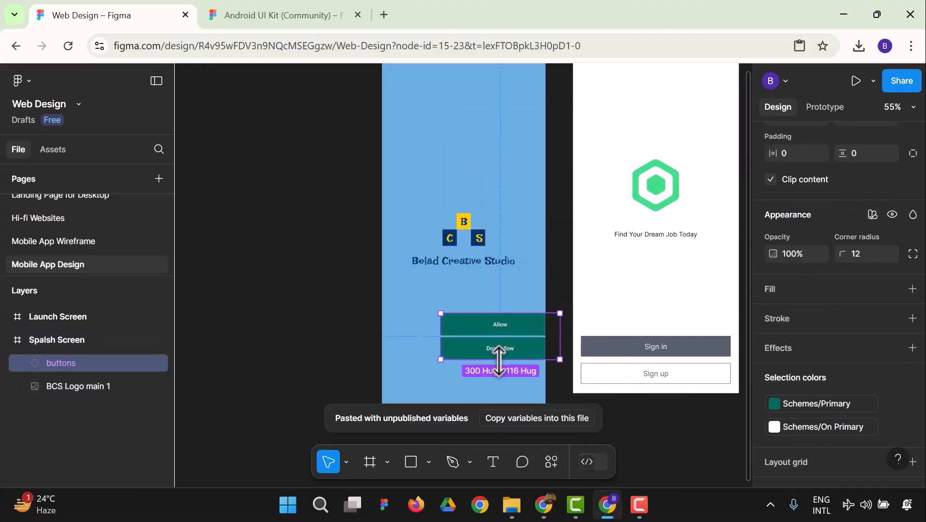
# Centre the pasted buttons instance horizontally below the logo, near the lower edge of the Spalsh Screen frame.
pyautogui.moveTo(454, 371); pyautogui.dragTo(434, 388)
pyautogui.scroll(-1, 660, 385)
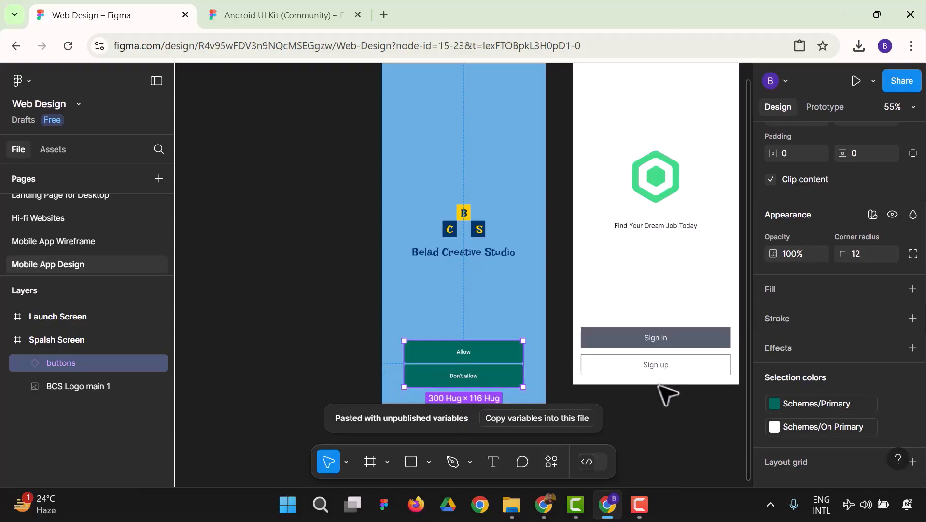
pyautogui.click(335, 352)
pyautogui.click(444, 354)
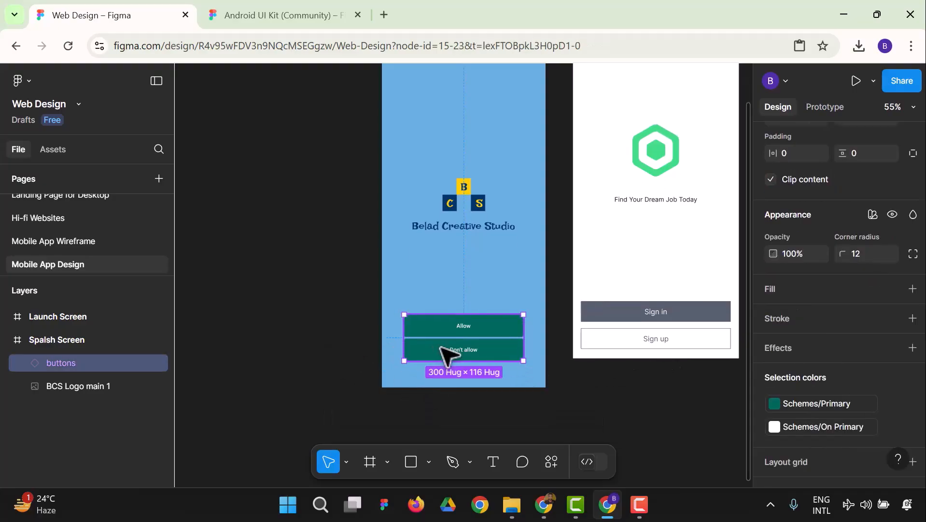
# Fill the Allow button in the Spalsh Screen's buttons instance with the Primary Color style.
pyautogui.click(22, 363)
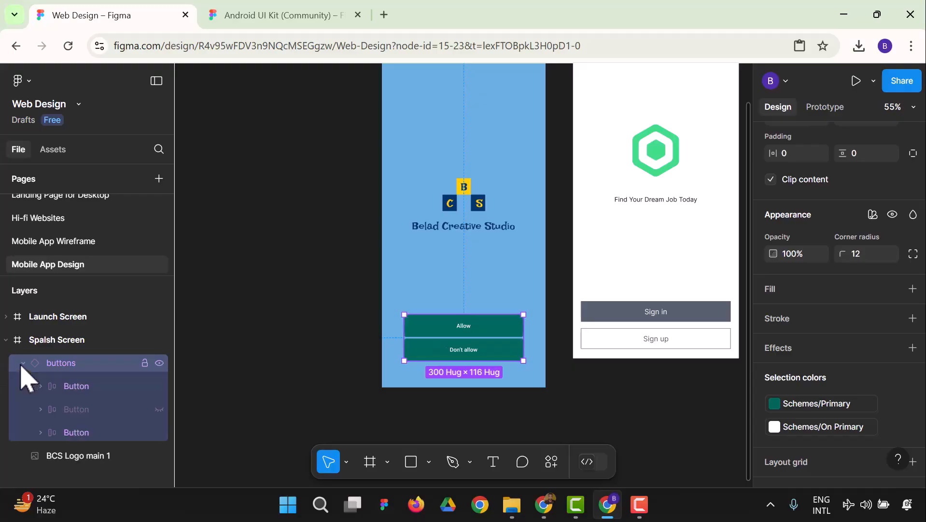
pyautogui.click(89, 389)
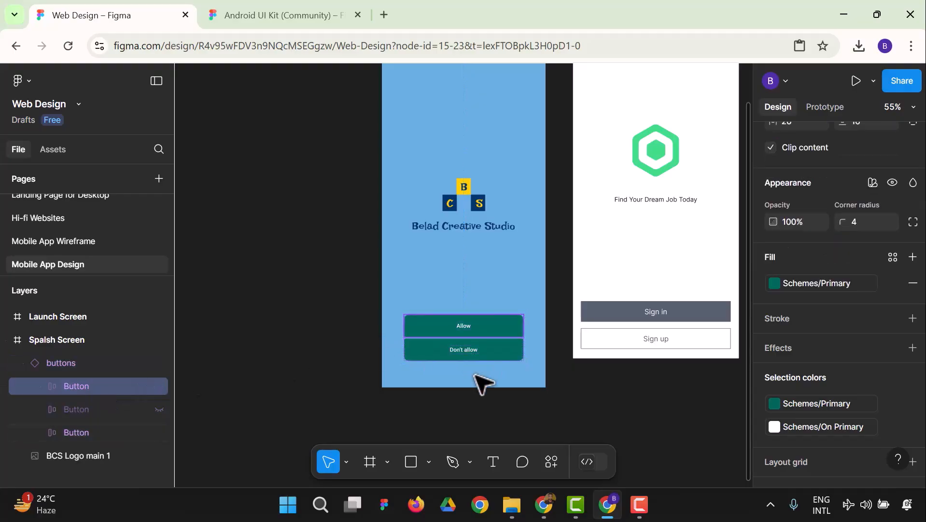
pyautogui.click(776, 405)
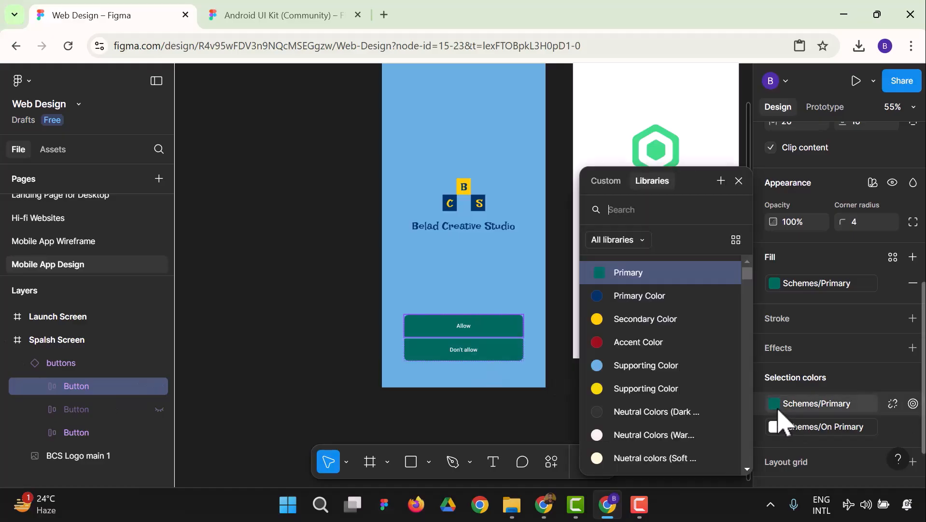
pyautogui.click(628, 295)
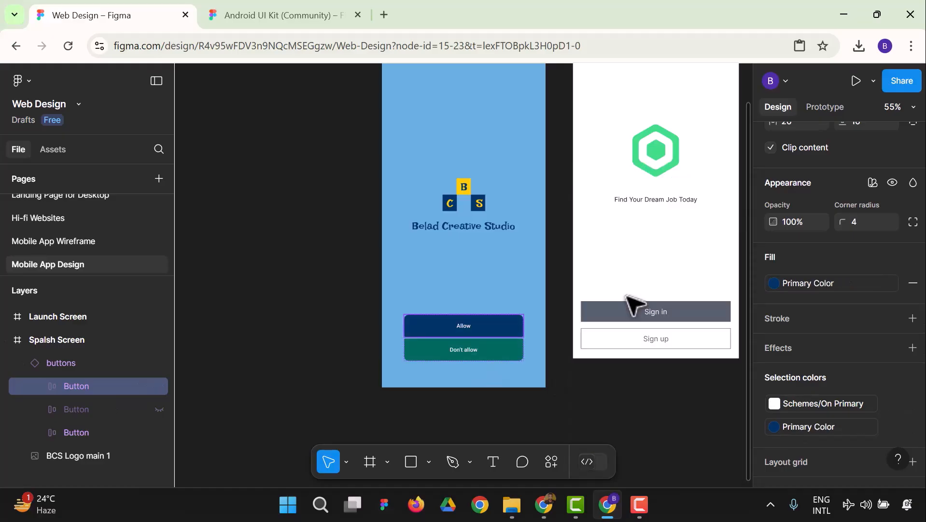
pyautogui.click(311, 353)
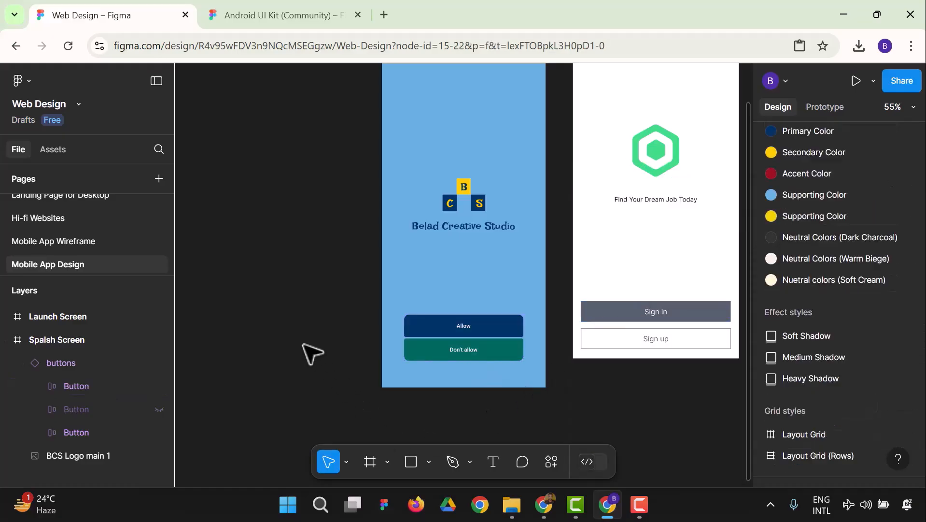
# Change the label of the dark blue Allow button to "Sign In".
pyautogui.doubleClick(468, 333)
pyautogui.doubleClick(453, 333)
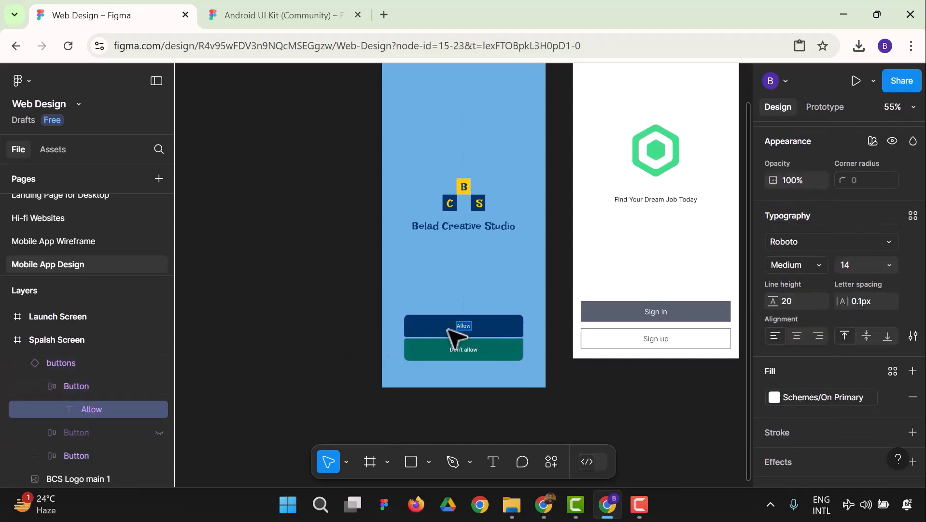
pyautogui.write('Si')
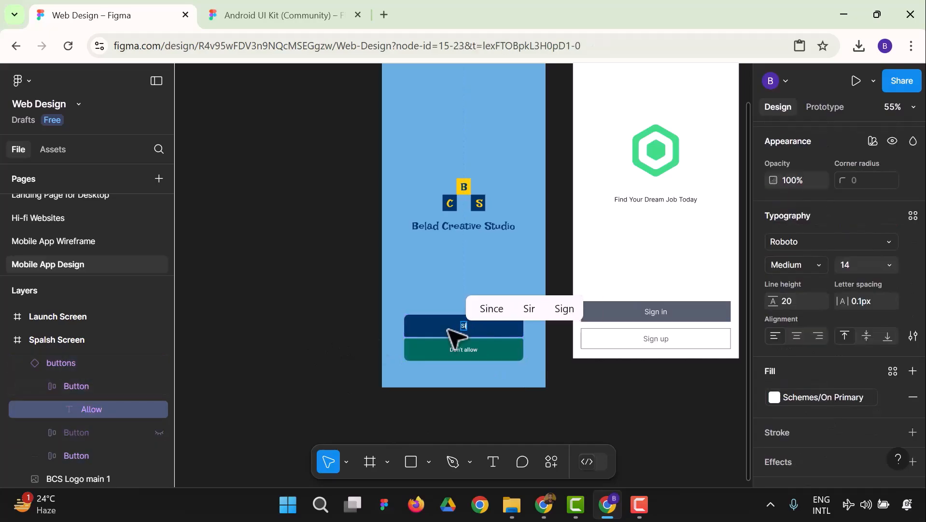
pyautogui.write('gn In')
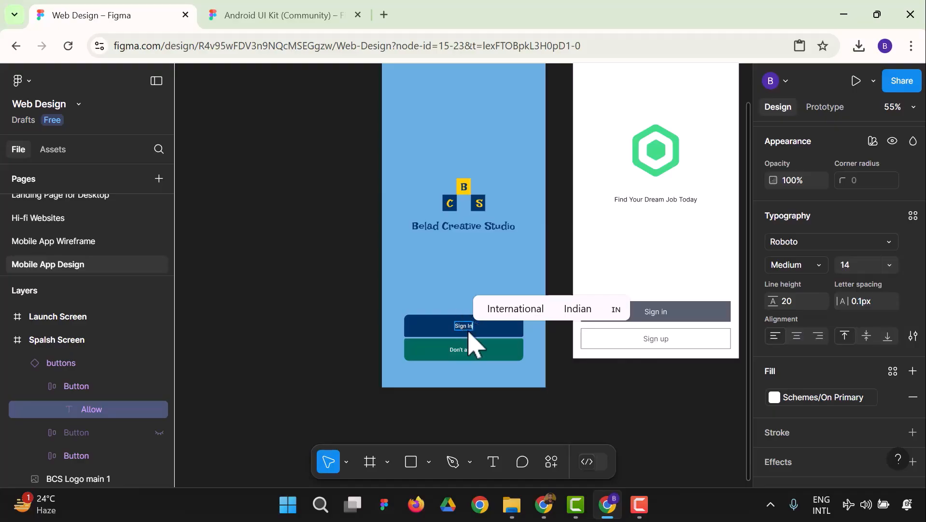
pyautogui.click(911, 217)
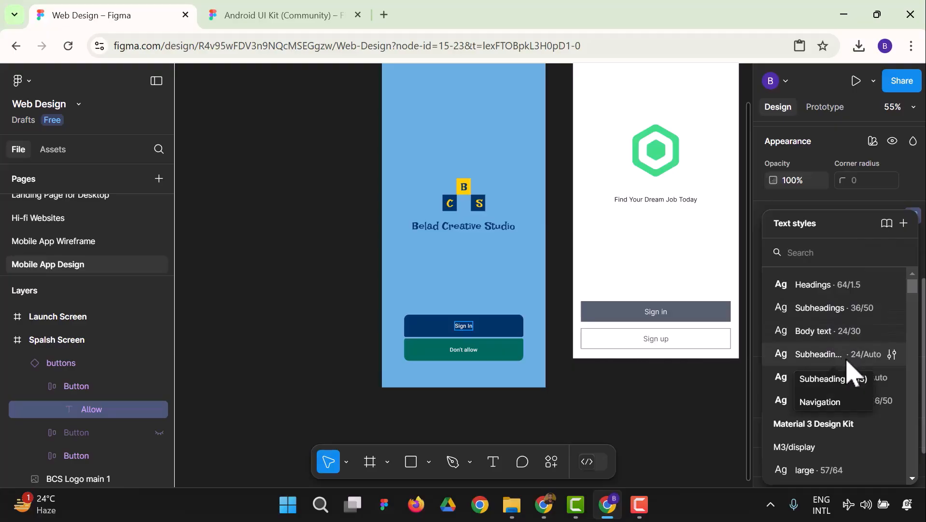
pyautogui.click(816, 332)
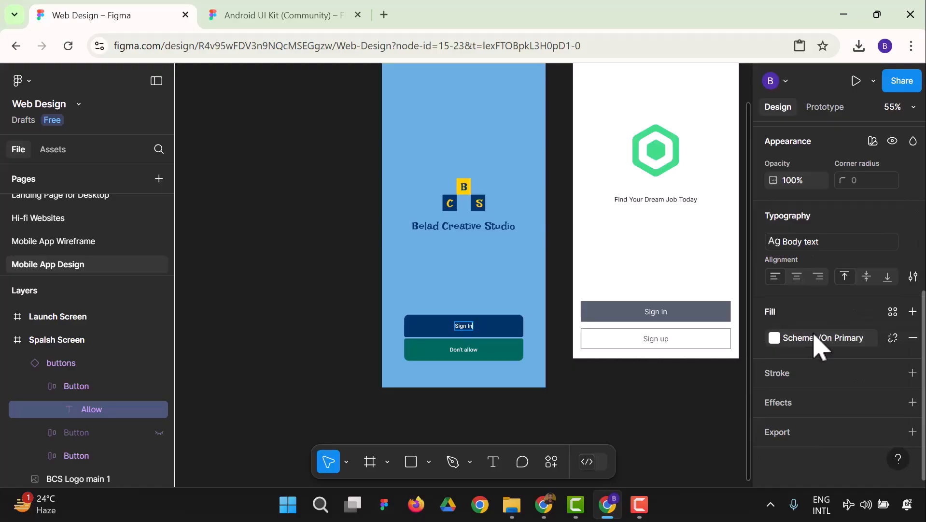
pyautogui.hotkey('ctrl', 'z')
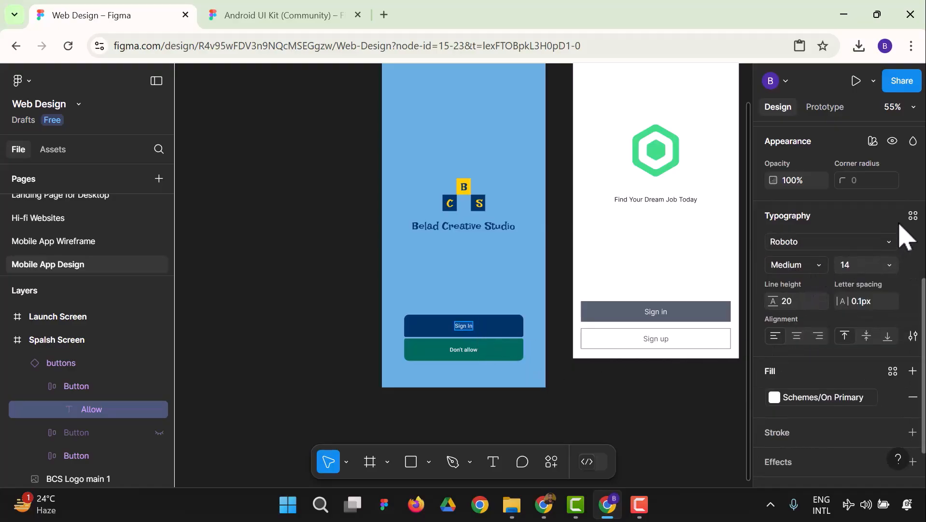
# Apply the Body text style to the whole Sign In label.
pyautogui.click(912, 215)
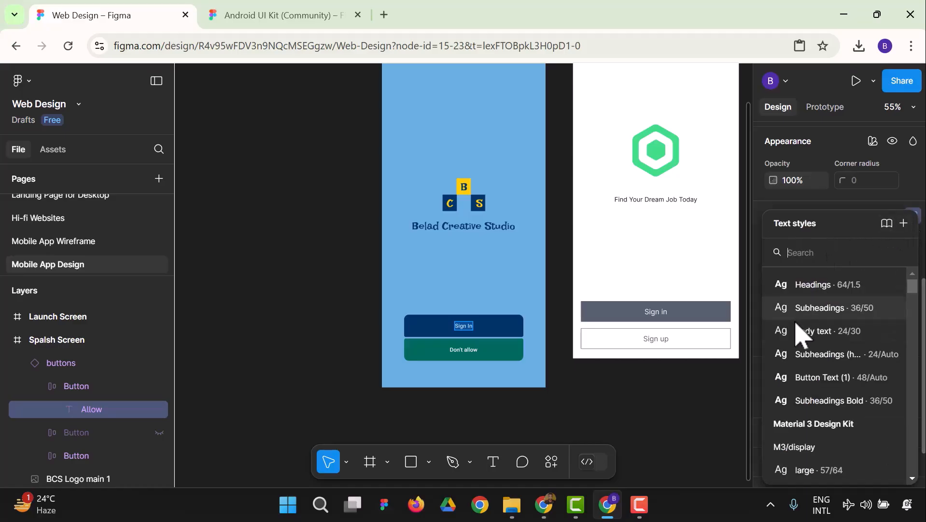
pyautogui.click(819, 331)
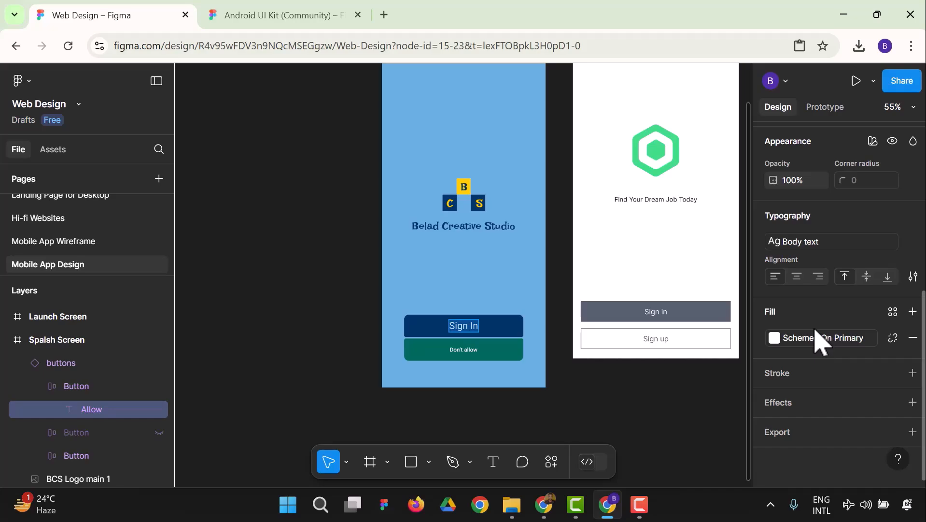
# Change the Don't allow label on the green button to "Sign Up" and apply the Body text style to it.
pyautogui.click(471, 354)
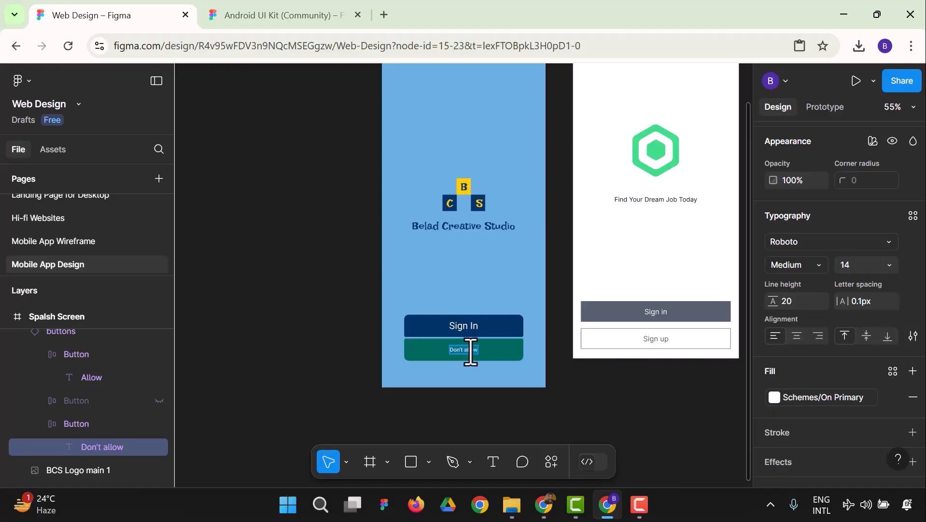
pyautogui.write('Sign ')
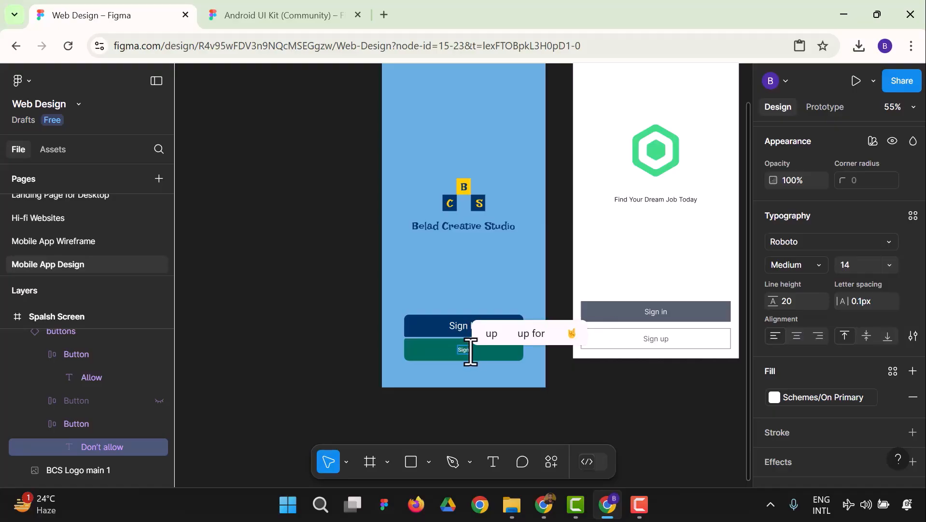
pyautogui.write('Up')
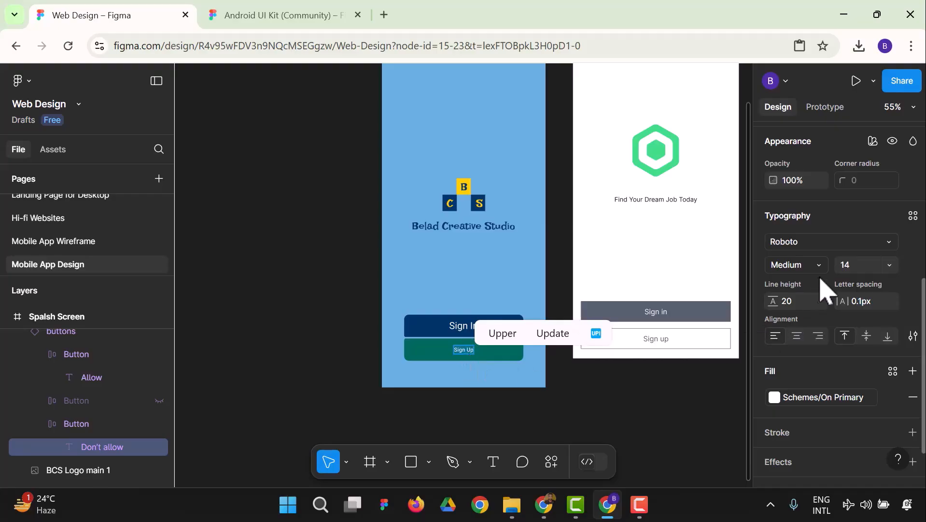
pyautogui.click(913, 216)
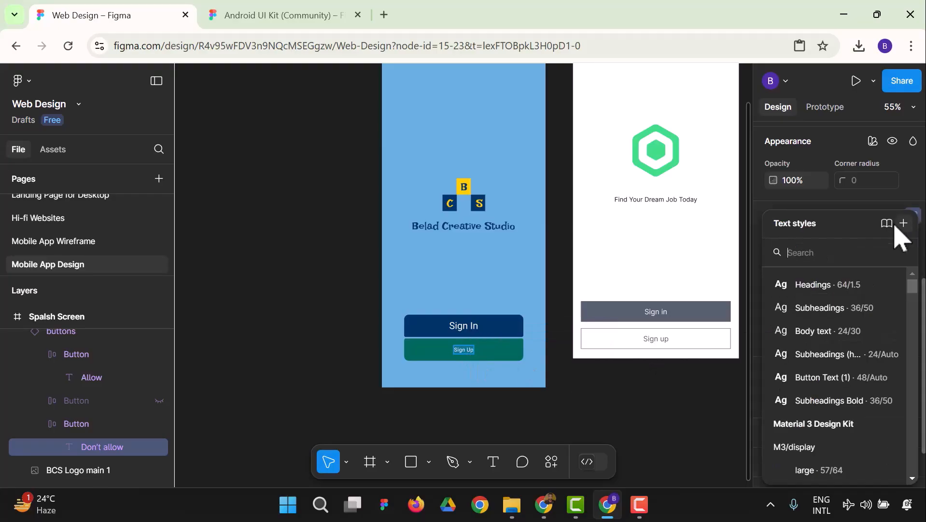
pyautogui.click(810, 333)
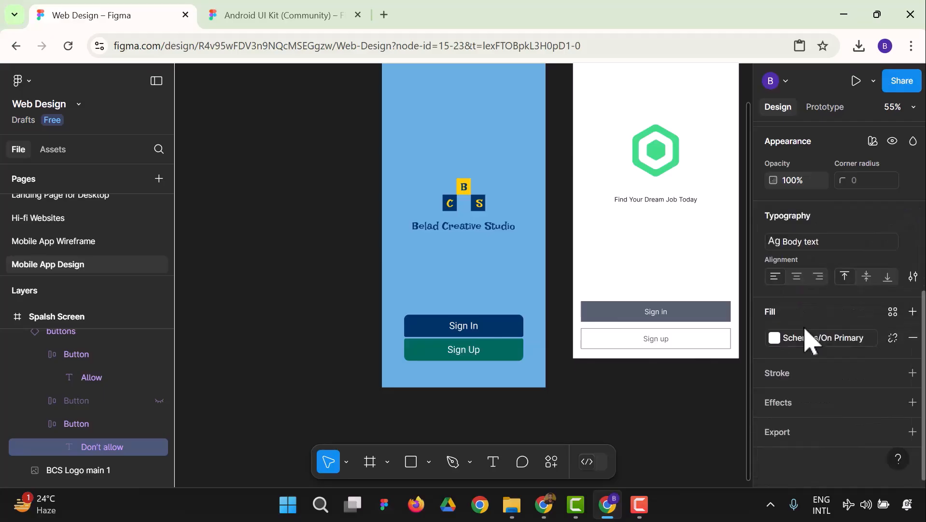
pyautogui.click(272, 346)
# Fill the green Sign Up button with the Neutral Colors (Warm Biege) style.
pyautogui.click(411, 361)
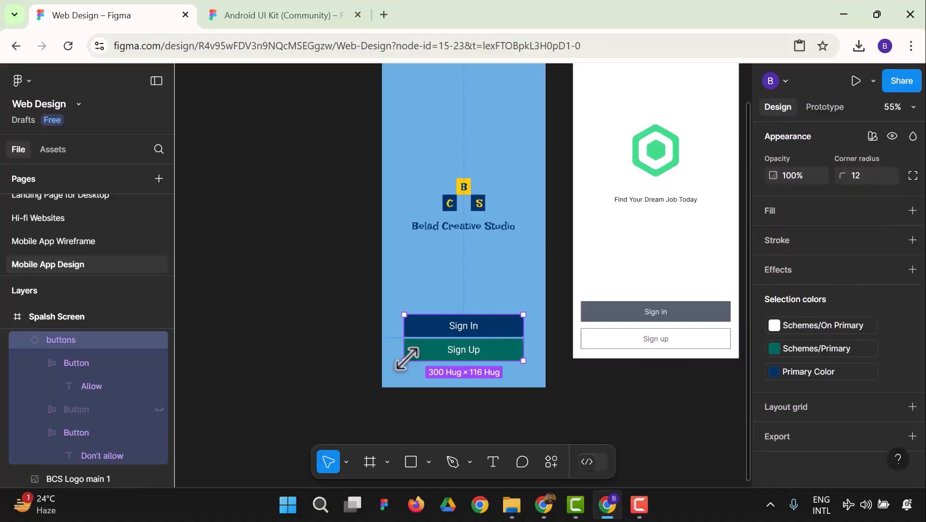
pyautogui.click(414, 357)
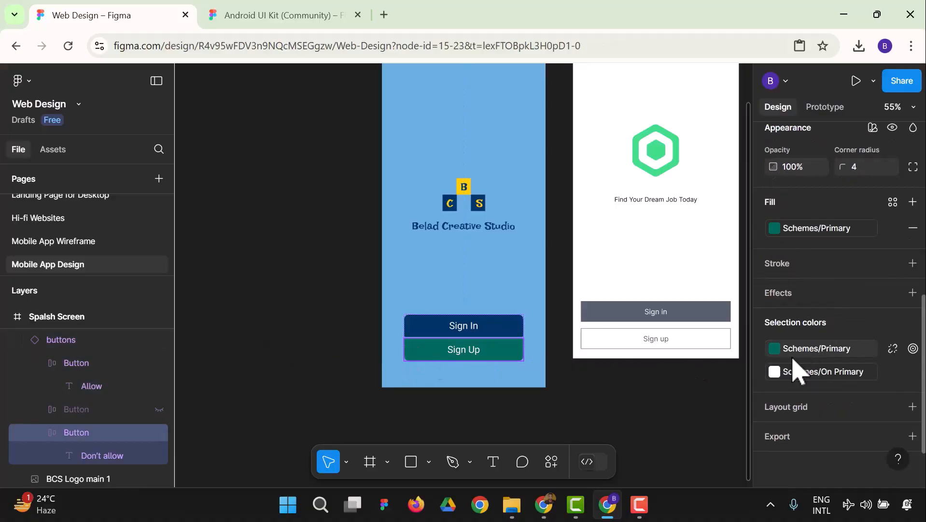
pyautogui.click(775, 348)
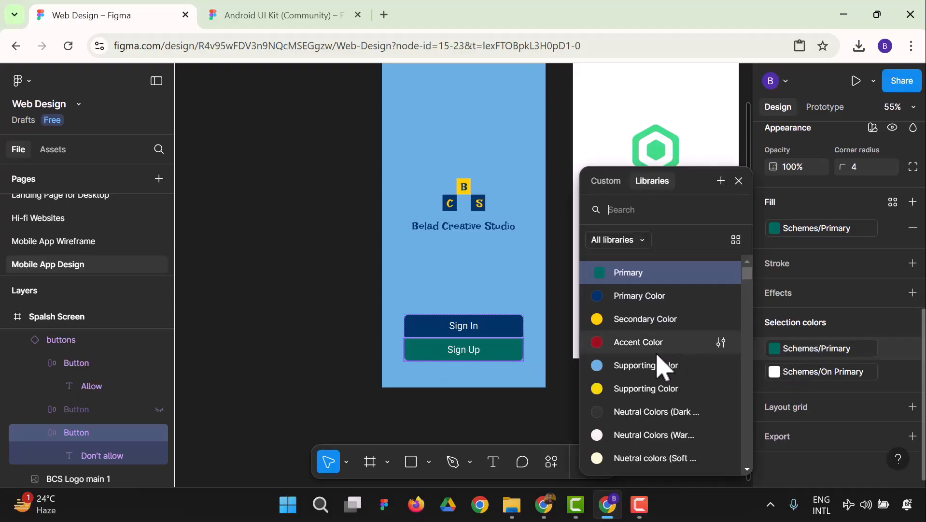
pyautogui.click(660, 441)
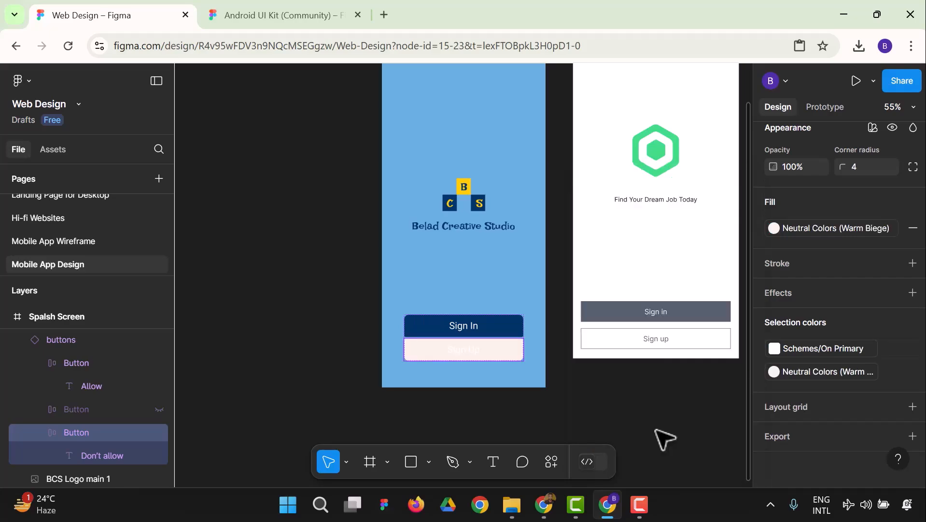
# Set the Sign Up label's text fill to the Primary Color style.
pyautogui.click(469, 351)
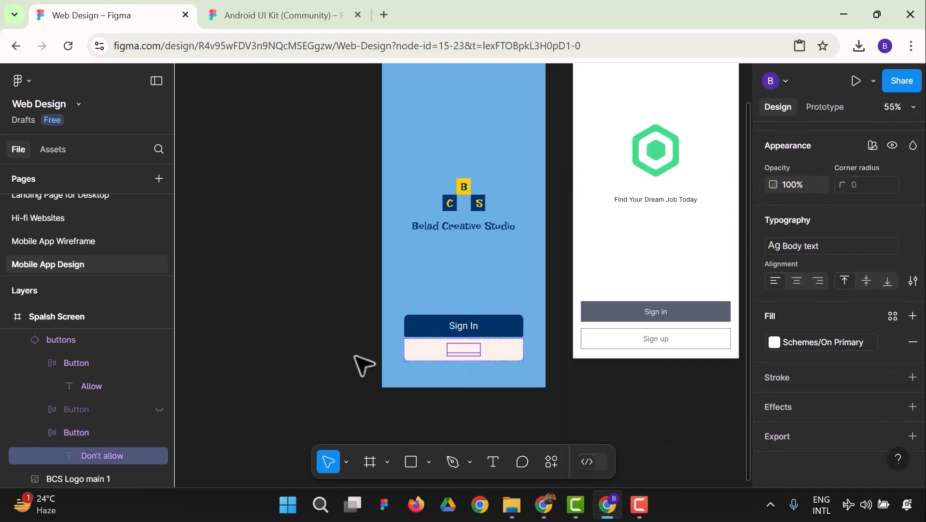
pyautogui.click(775, 342)
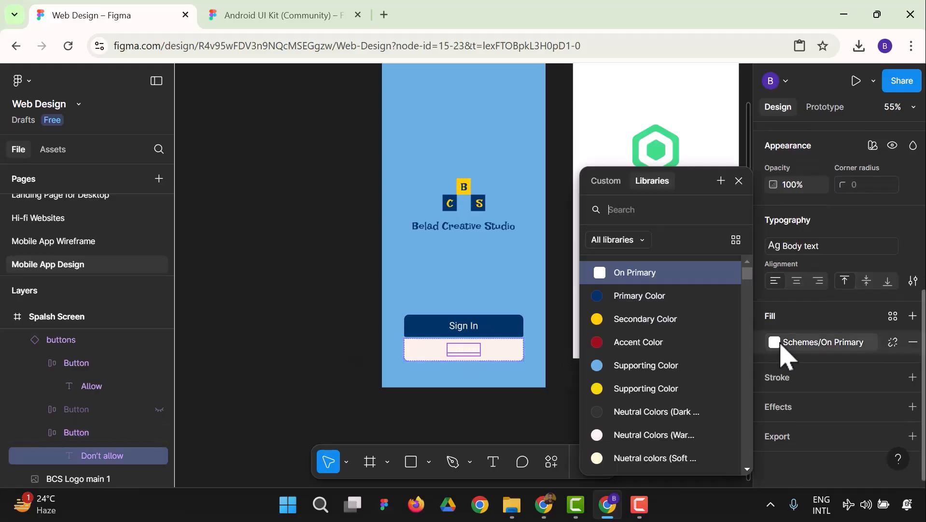
pyautogui.click(658, 299)
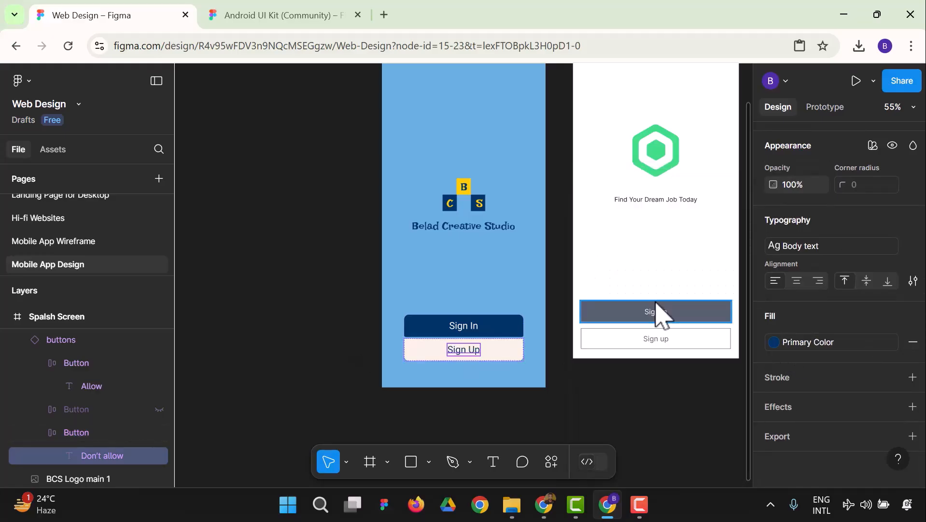
pyautogui.click(320, 282)
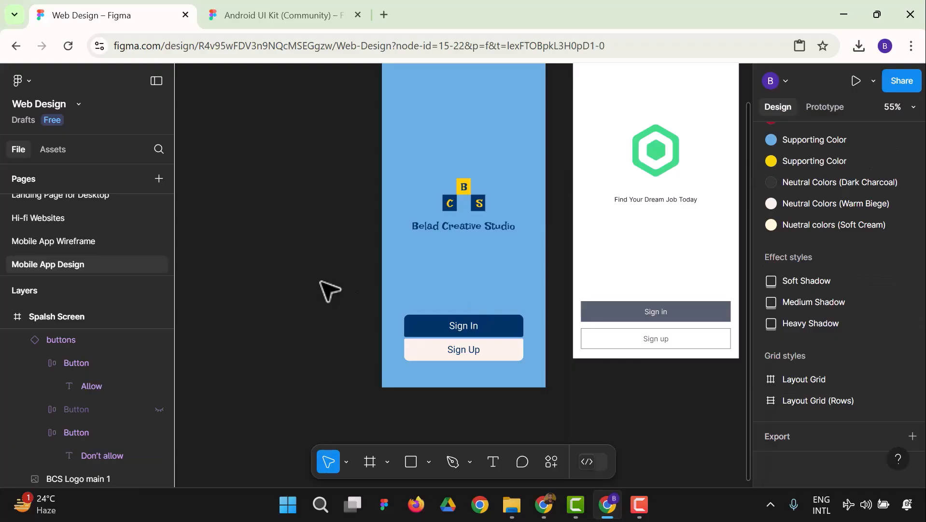
# Detach the buttons instance on the Spalsh Screen from its main component.
pyautogui.click(462, 356)
pyautogui.click(459, 356)
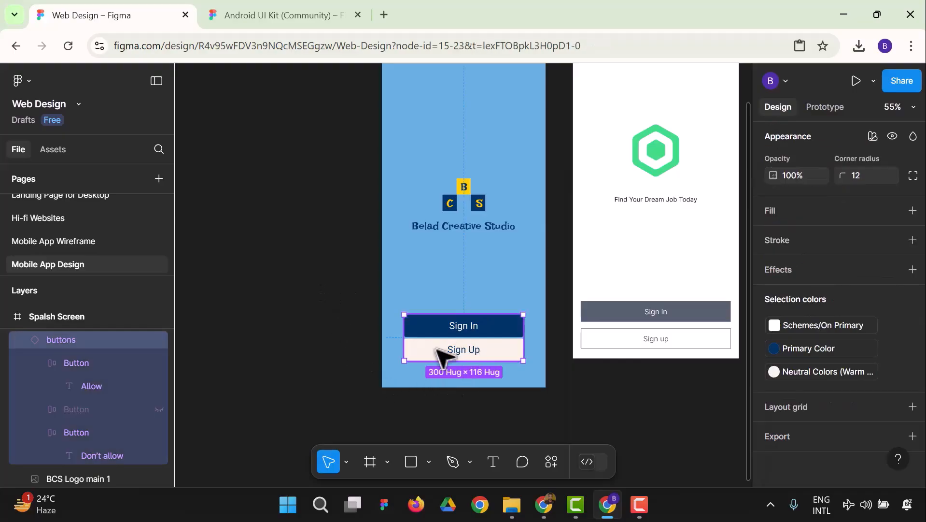
pyautogui.rightClick(105, 357)
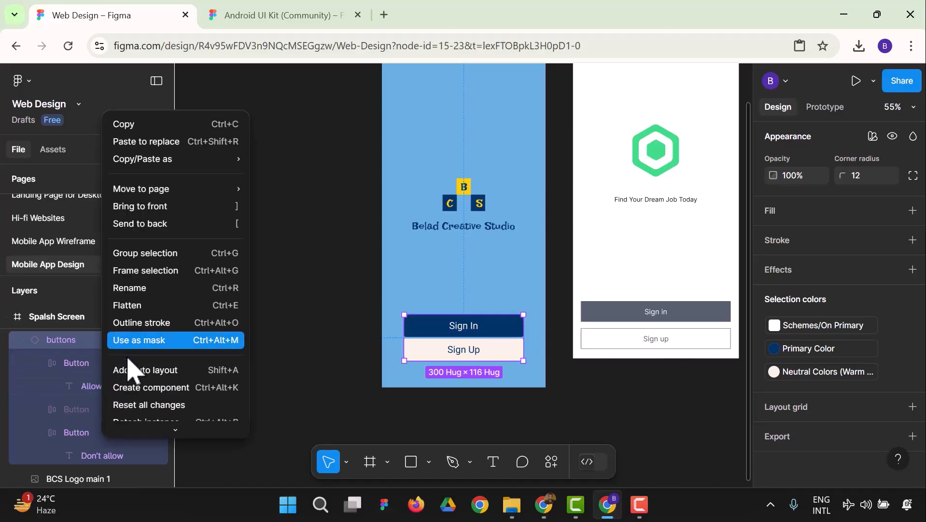
pyautogui.scroll(-3, 143, 381)
pyautogui.moveTo(144, 384)
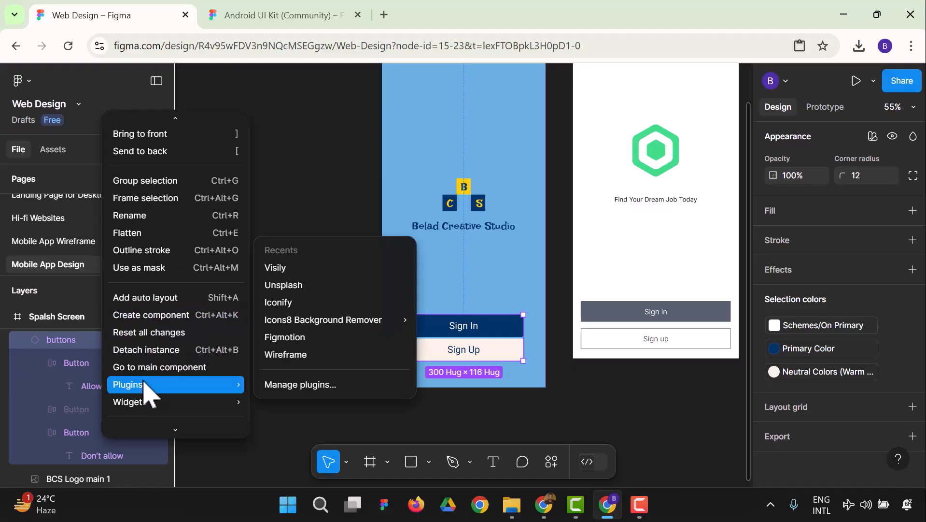
pyautogui.click(149, 354)
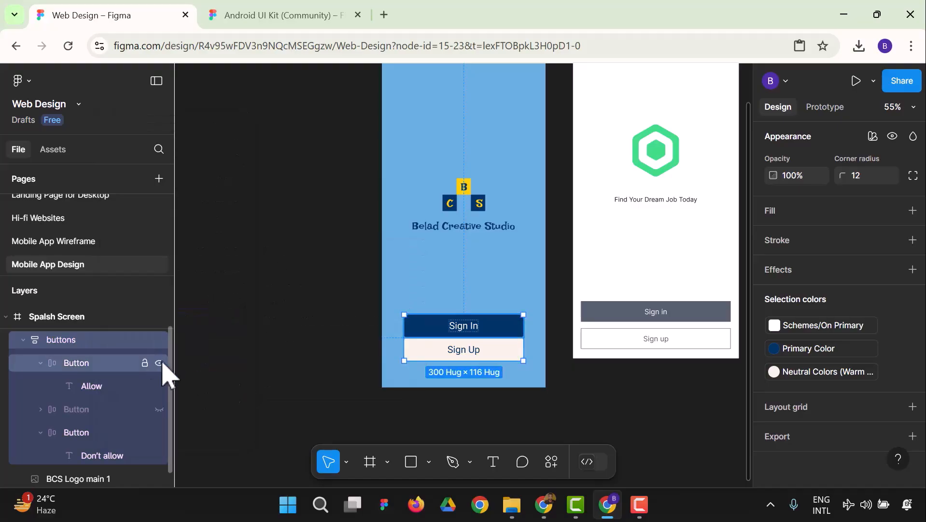
# Ungroup the detached buttons frame so that the Sign In and Sign Up buttons are separate layers.
pyautogui.click(248, 385)
pyautogui.click(426, 326)
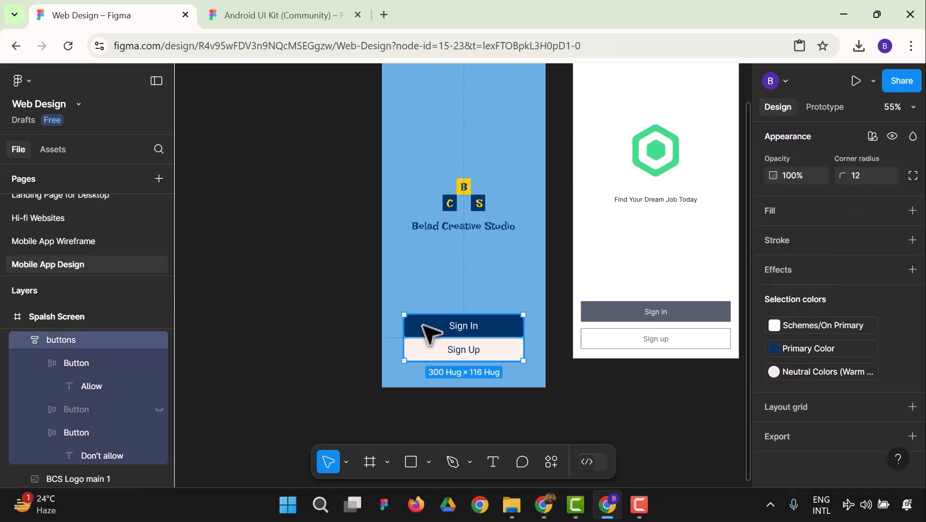
pyautogui.rightClick(101, 355)
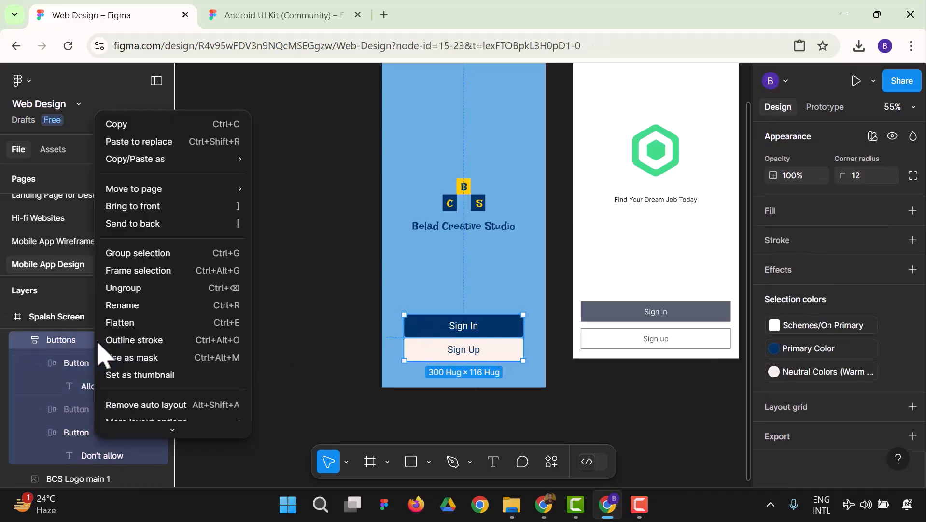
pyautogui.moveTo(144, 333)
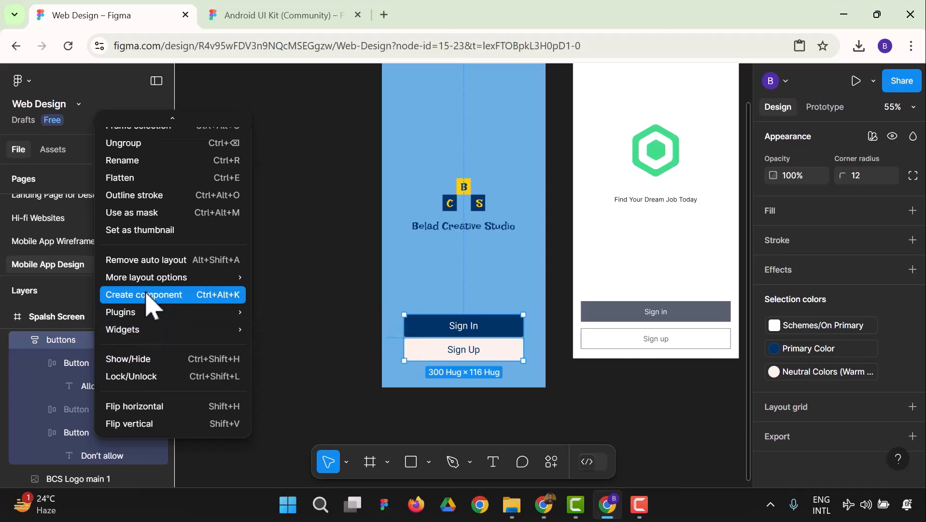
pyautogui.moveTo(147, 281)
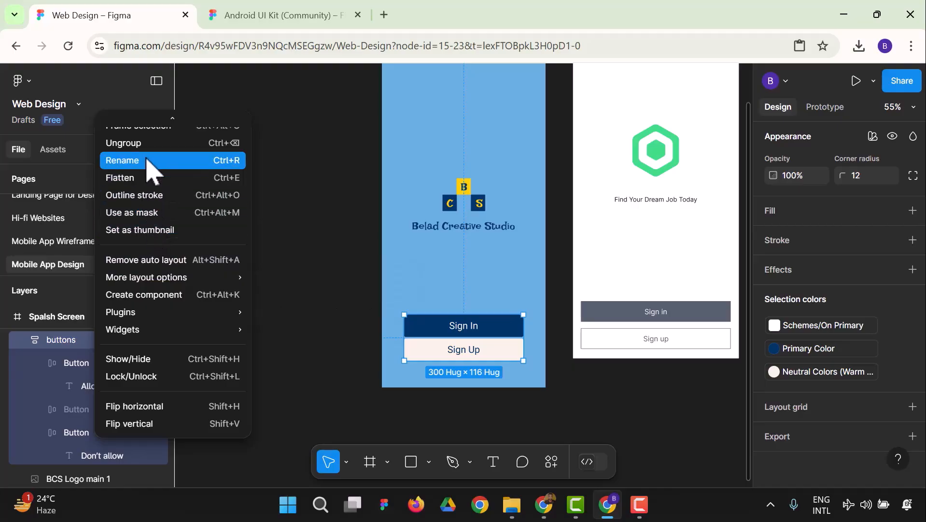
pyautogui.click(155, 142)
pyautogui.click(317, 268)
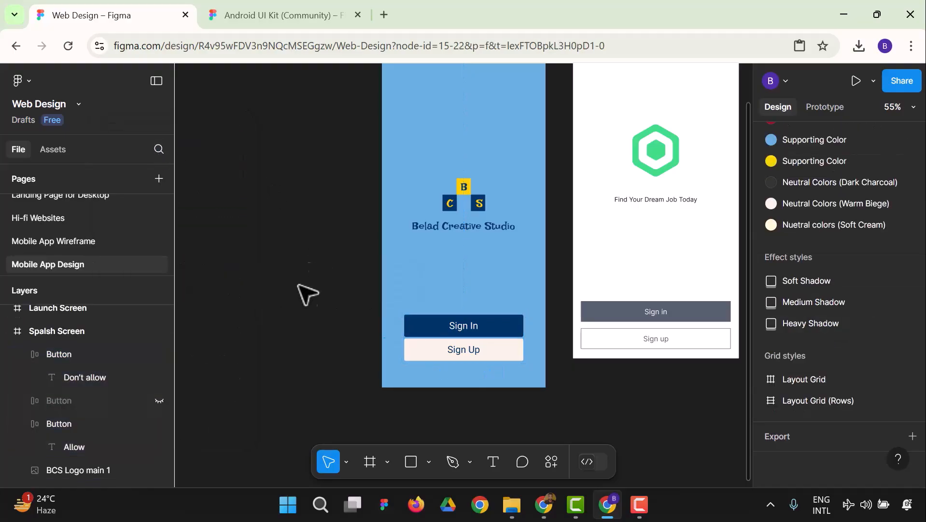
pyautogui.click(473, 328)
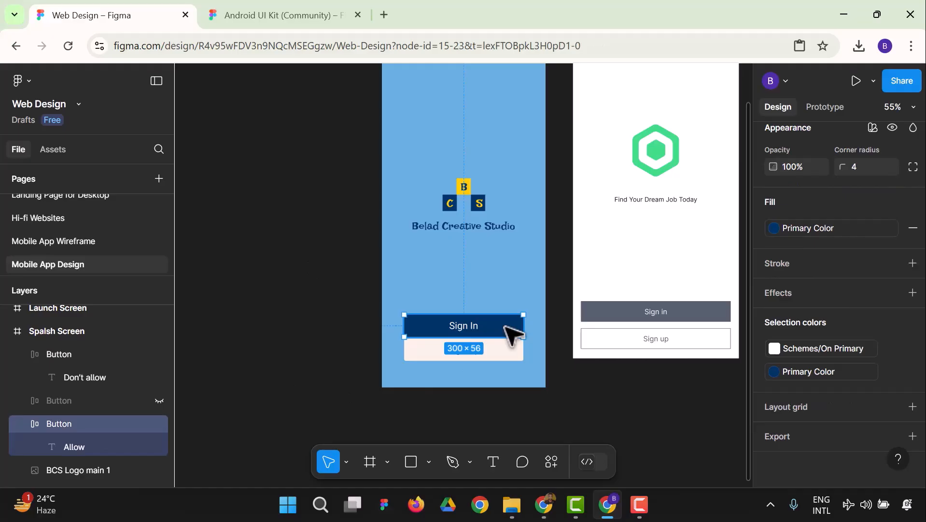
pyautogui.click(320, 366)
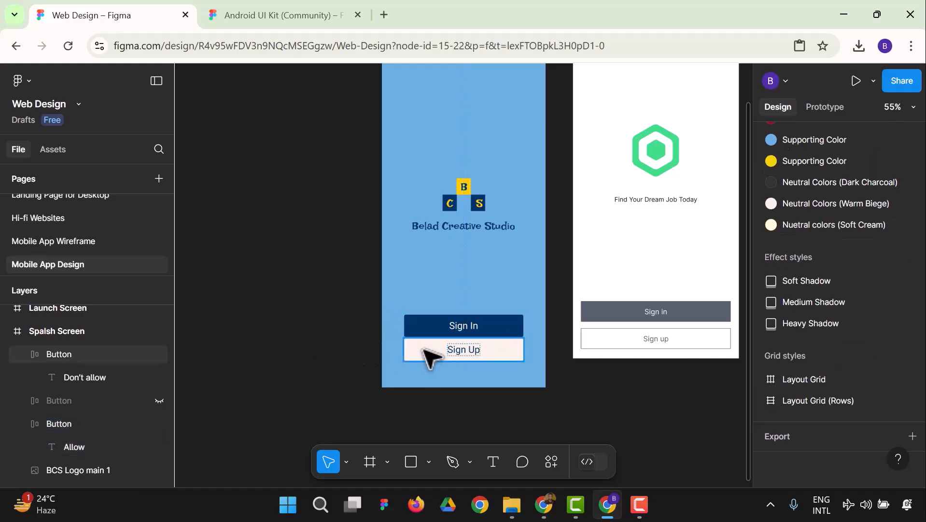
pyautogui.moveTo(352, 303); pyautogui.dragTo(533, 346)
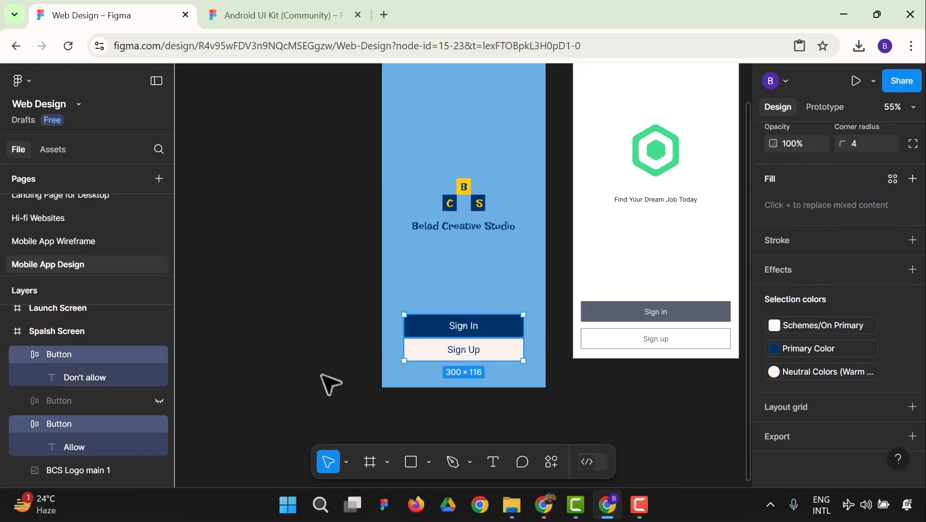
pyautogui.click(325, 400)
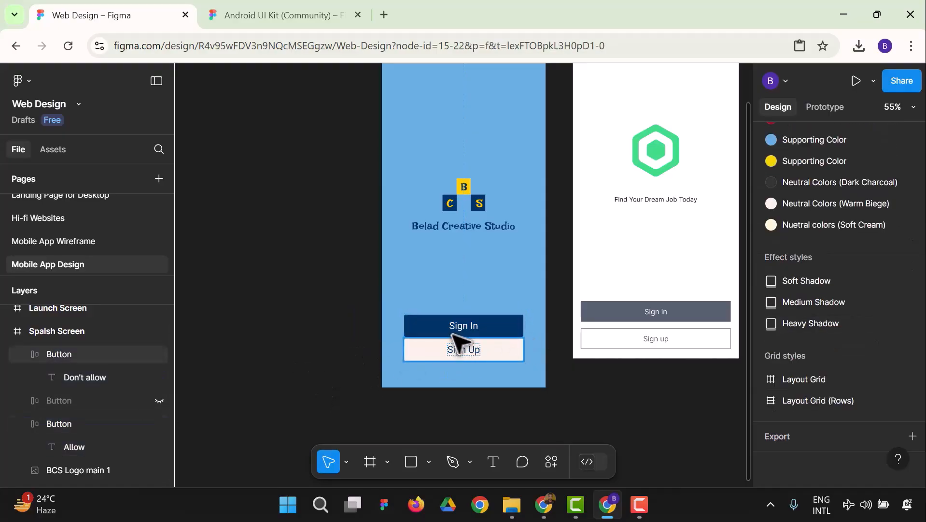
pyautogui.click(467, 325)
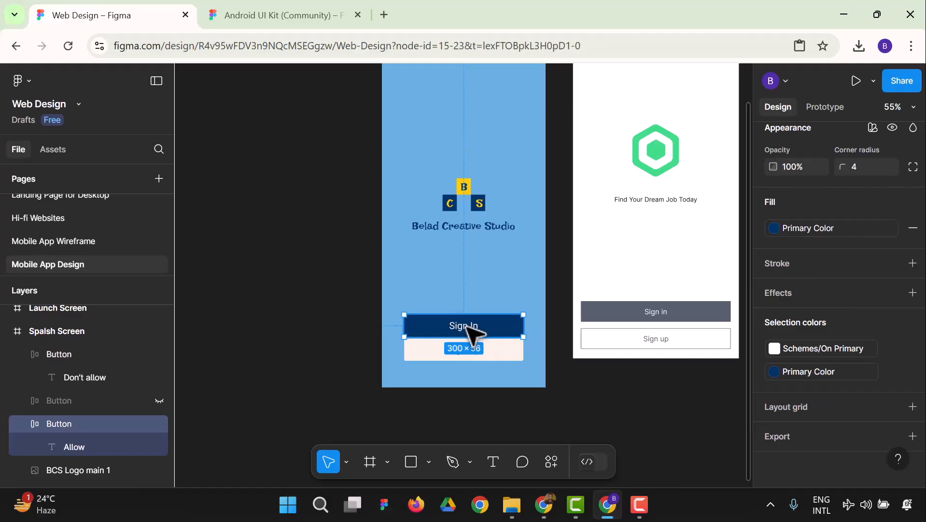
pyautogui.click(314, 325)
# Wrap the Sign In button on the Spalsh Screen in its own frame.
pyautogui.click(471, 336)
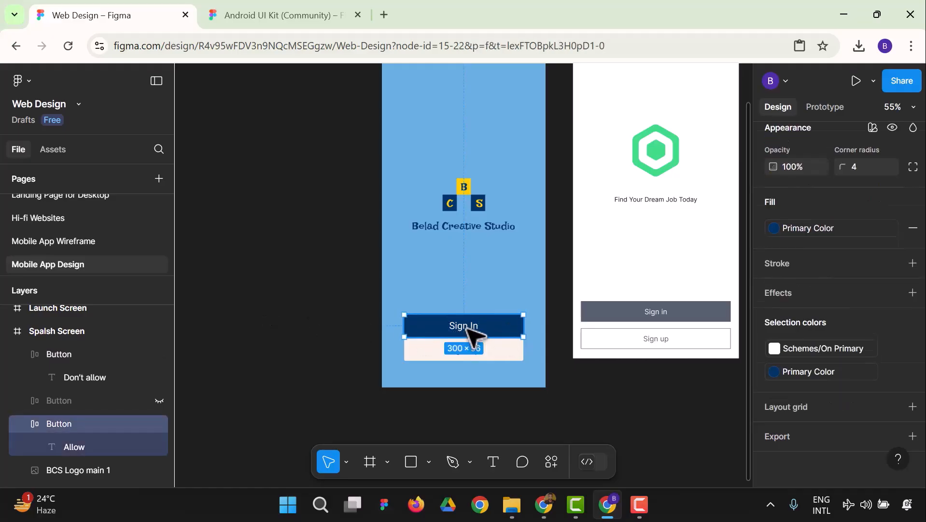
pyautogui.doubleClick(465, 327)
pyautogui.click(420, 332)
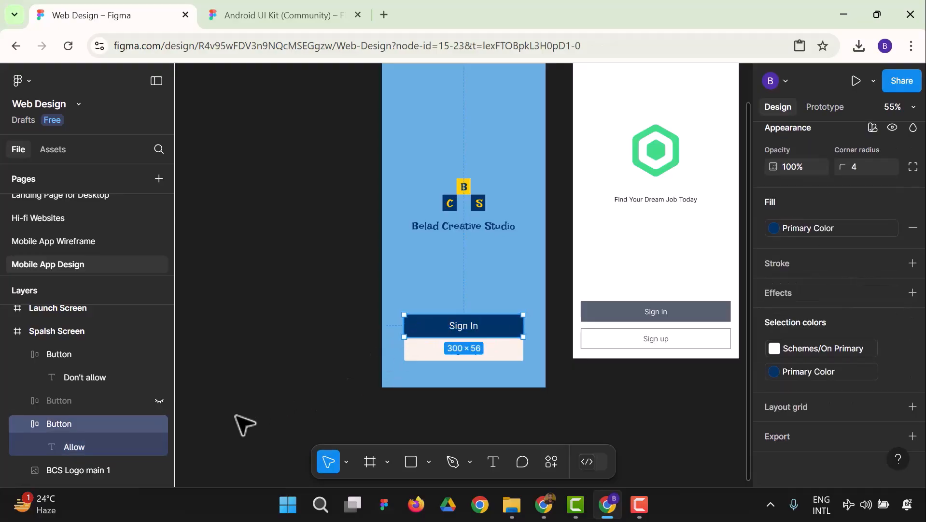
pyautogui.rightClick(112, 427)
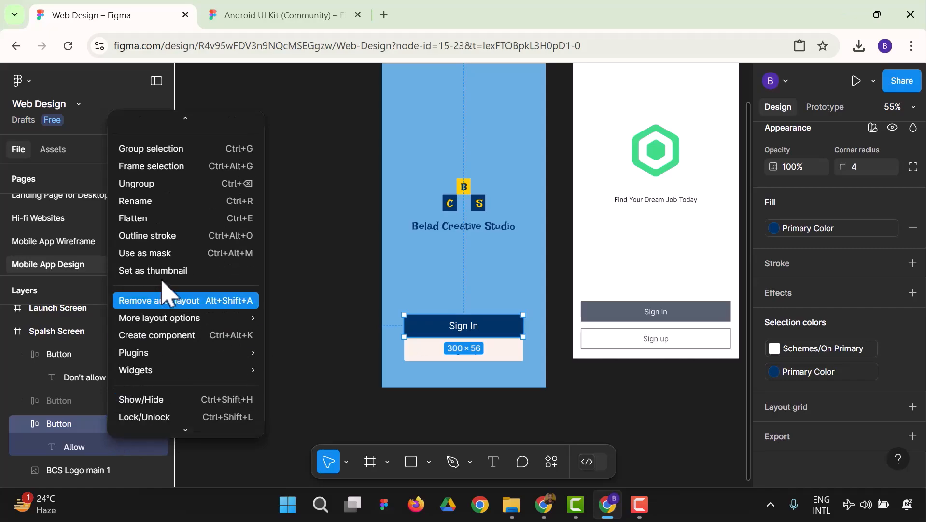
pyautogui.click(161, 169)
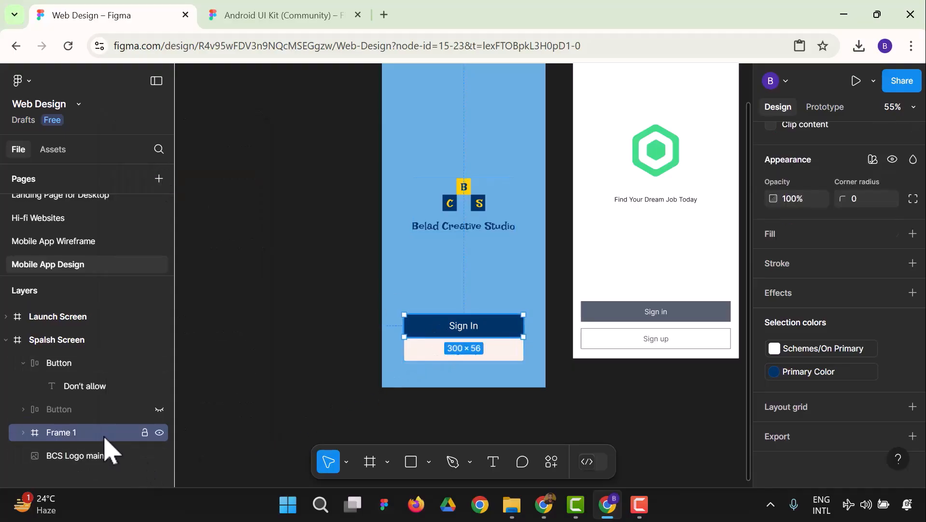
# Turn the frame around the Sign In button into a component.
pyautogui.rightClick(110, 449)
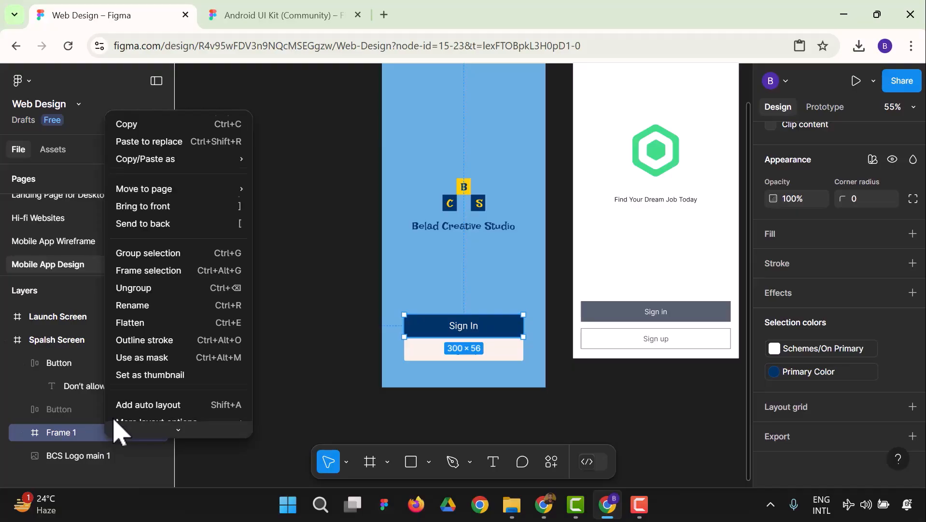
pyautogui.scroll(-3, 182, 300)
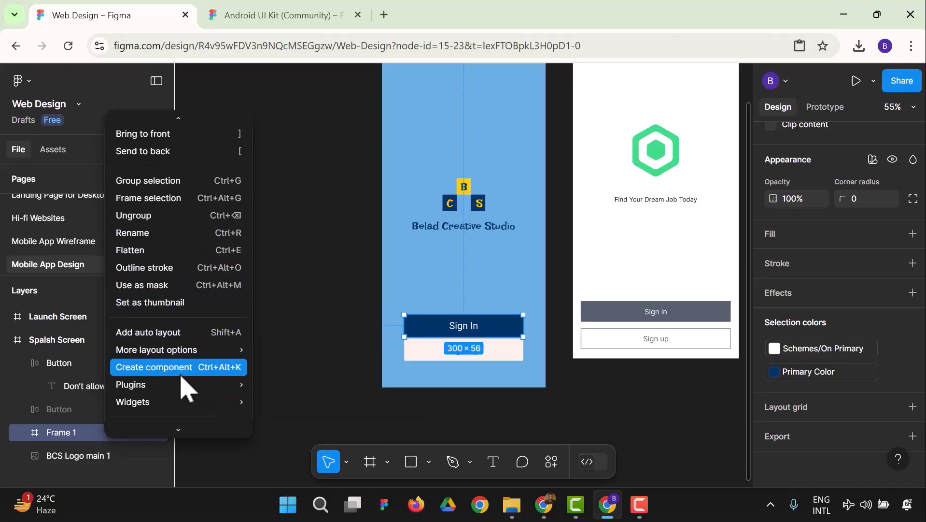
pyautogui.click(183, 368)
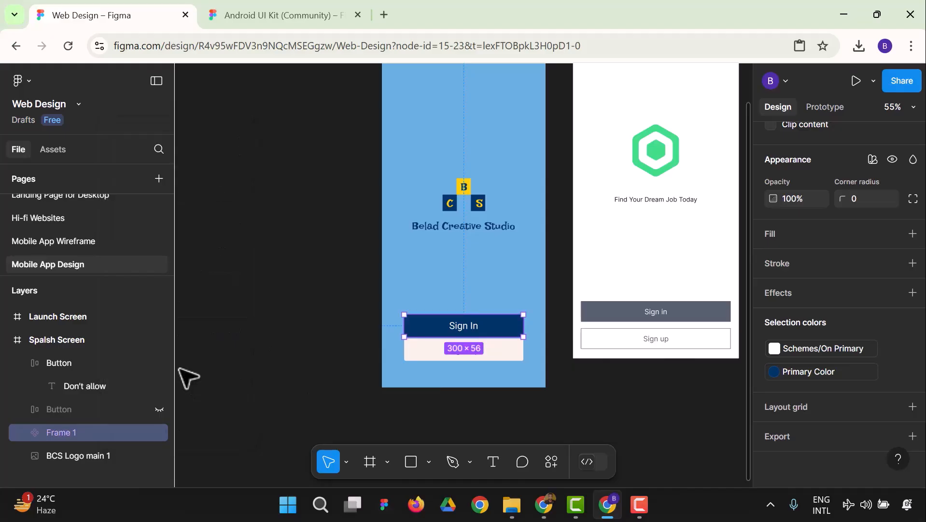
# Rename the Sign In button's component layer to Button.
pyautogui.rightClick(89, 438)
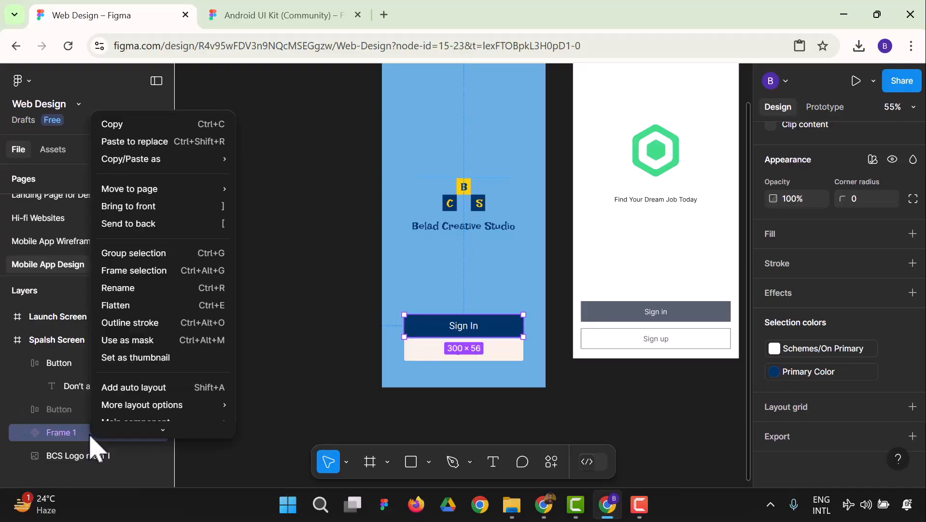
pyautogui.click(133, 256)
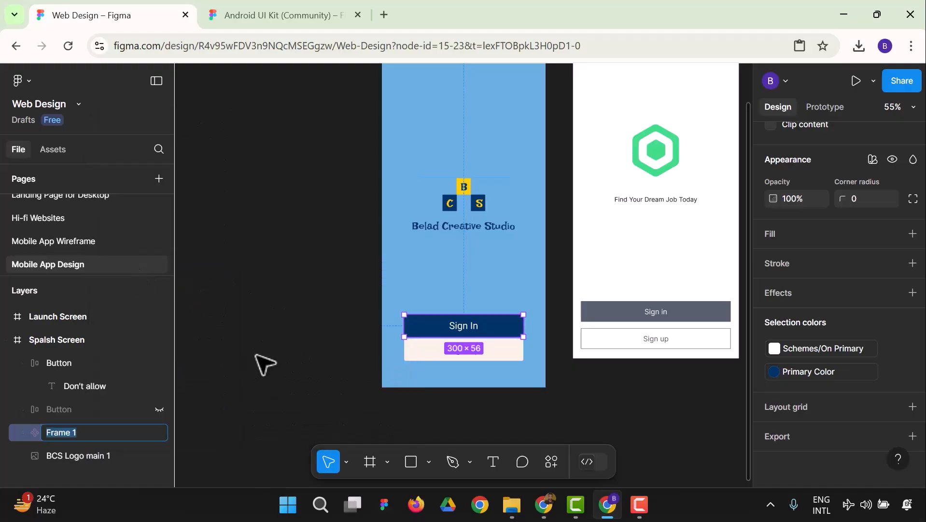
pyautogui.write('Button')
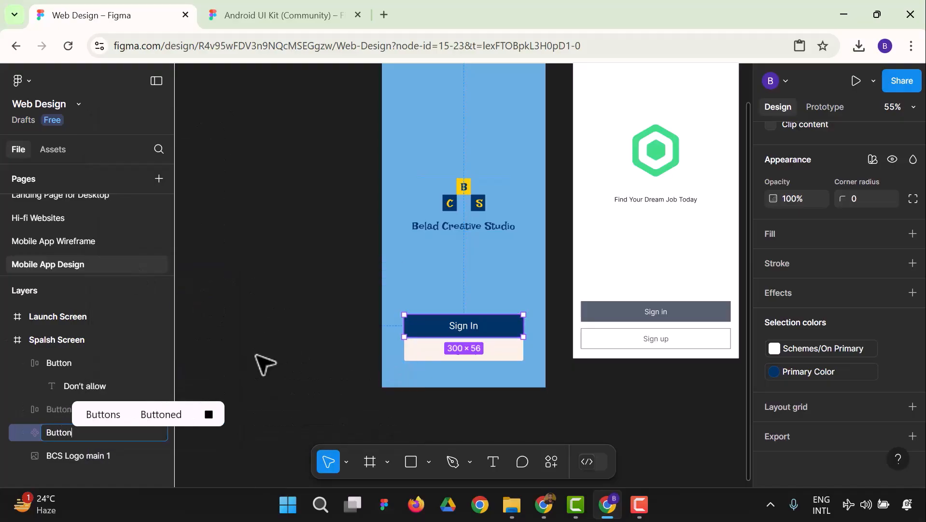
pyautogui.press('Return')
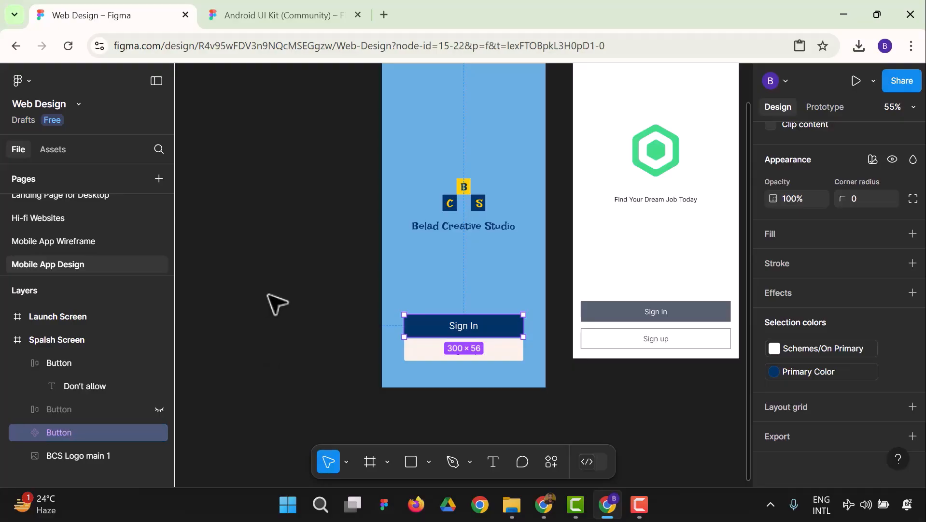
pyautogui.click(275, 301)
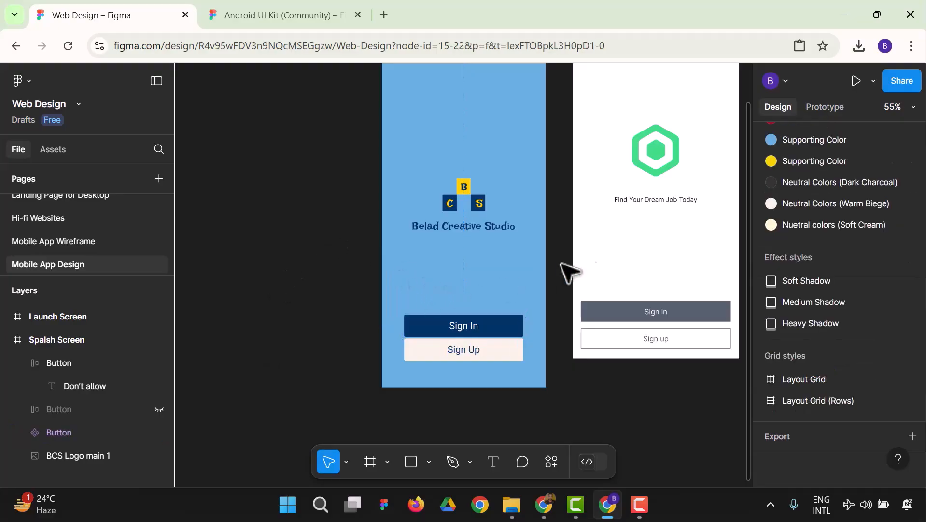
# Move the Sign In button slightly upward on the Spalsh Screen to leave a gap above the Sign Up button.
pyautogui.scroll(1, 483, 309)
pyautogui.scroll(3, 464, 306)
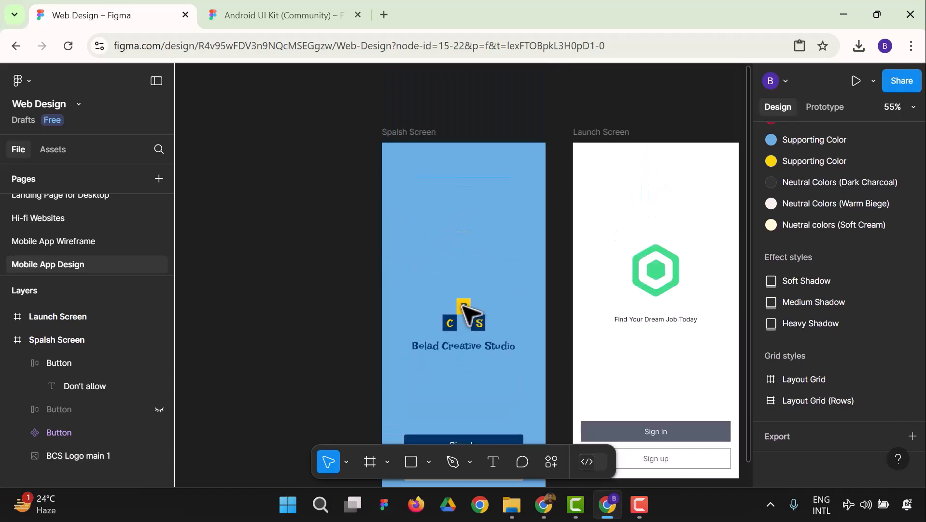
pyautogui.scroll(-4, 469, 314)
pyautogui.click(512, 357)
pyautogui.click(503, 333)
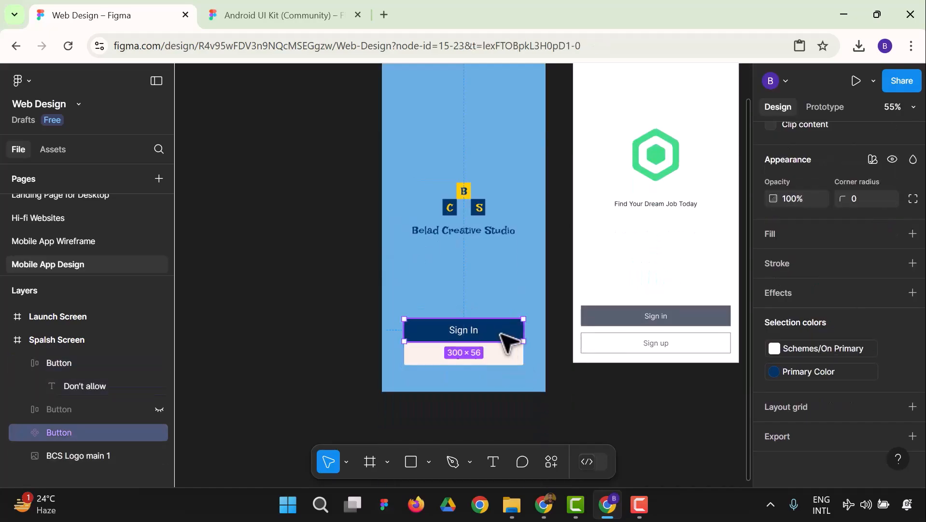
pyautogui.moveTo(501, 333); pyautogui.dragTo(499, 325)
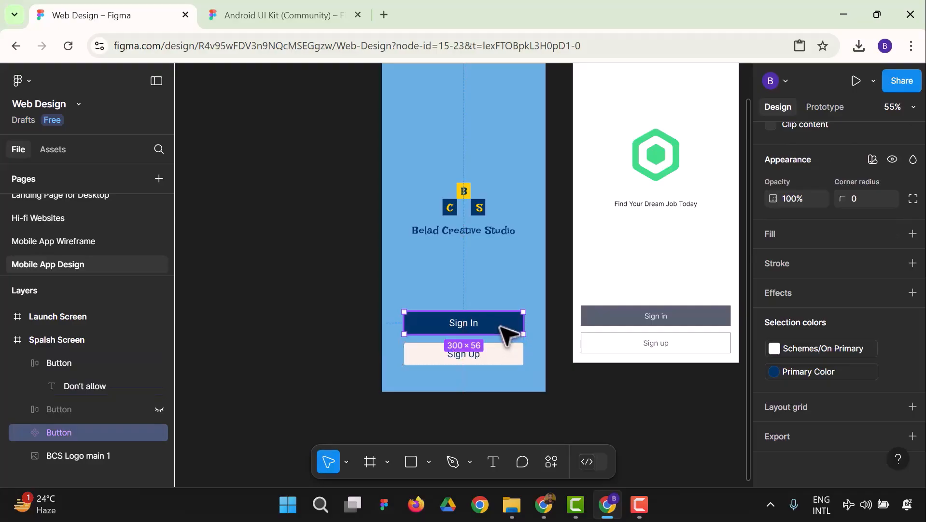
pyautogui.click(299, 309)
pyautogui.scroll(-1, 600, 367)
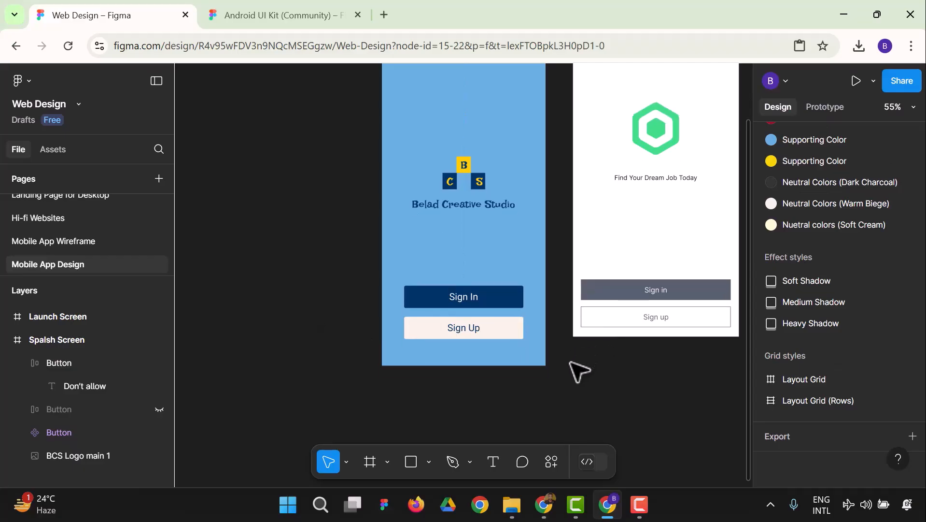
# Delete the Launch Screen reference frame beside the Spalsh Screen.
pyautogui.scroll(5, 579, 372)
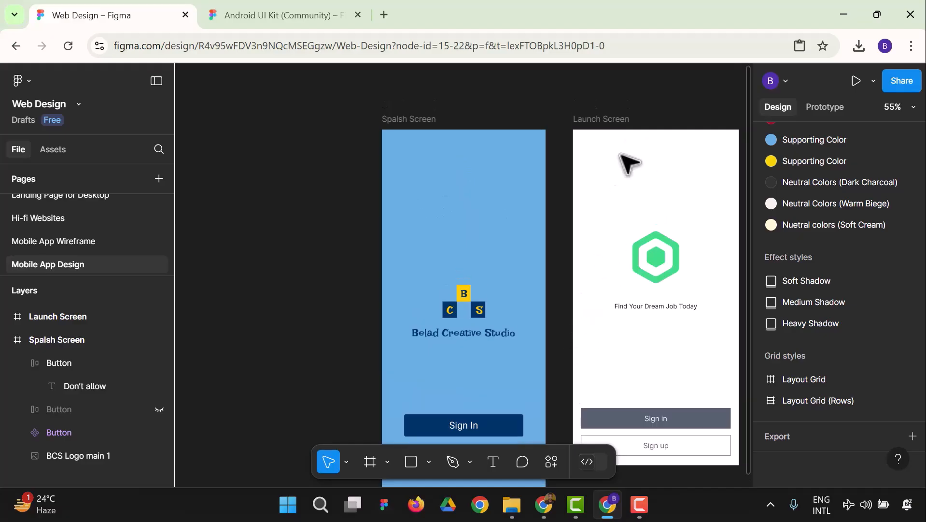
pyautogui.click(609, 121)
pyautogui.press('Delete')
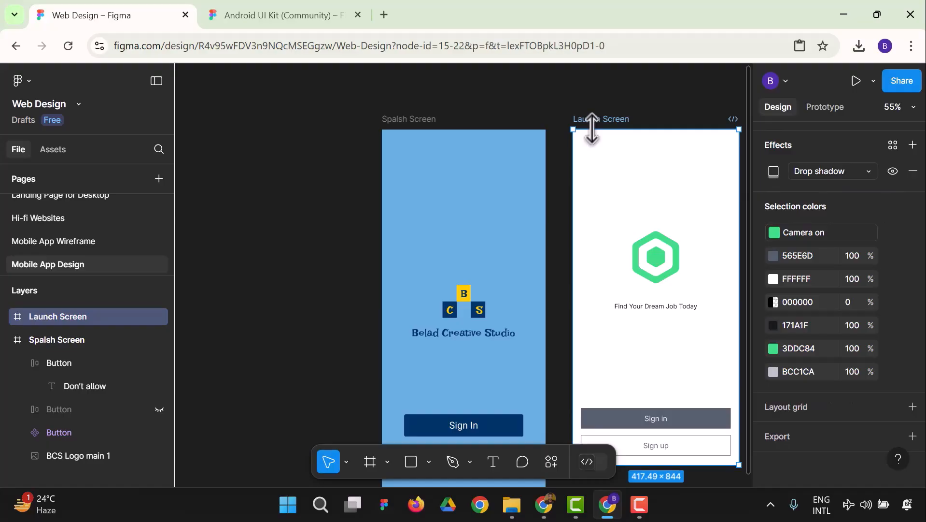
pyautogui.scroll(-2, 579, 164)
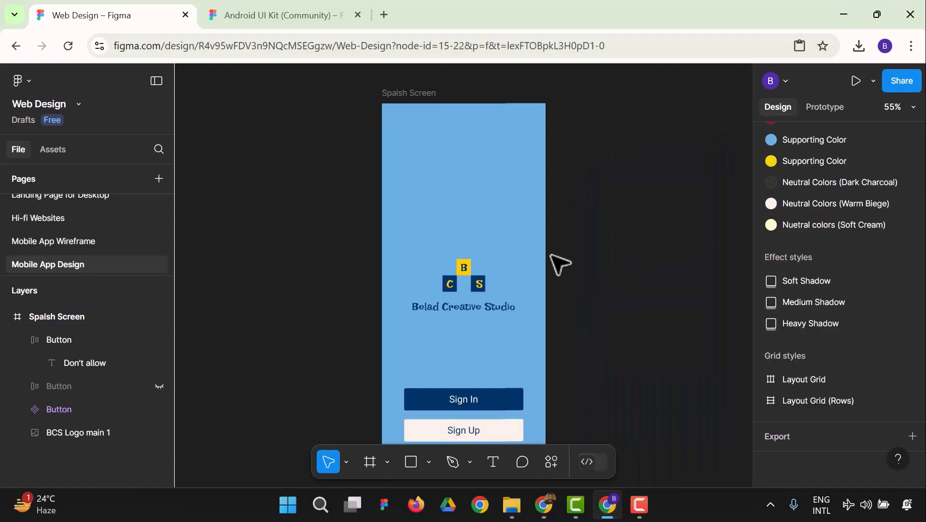